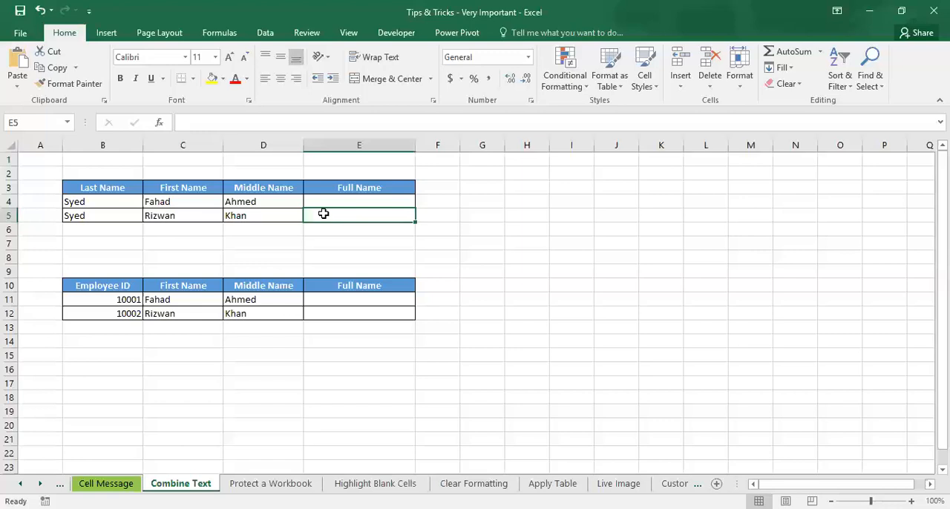
Step: Enter the formula =B4&C4&D4 in cell E4 to join the last, first and middle names
{"action": "left_click", "coordinate": [353, 201]}
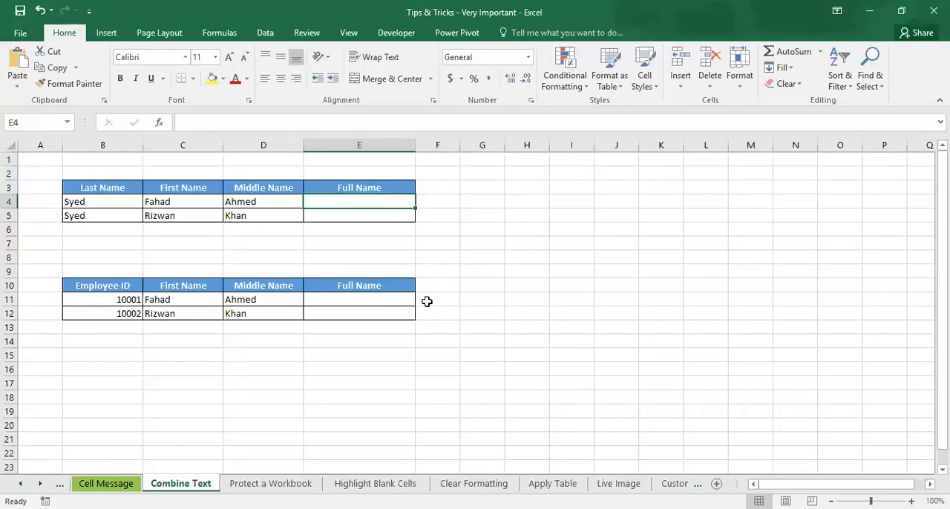
{"action": "type", "text": "="}
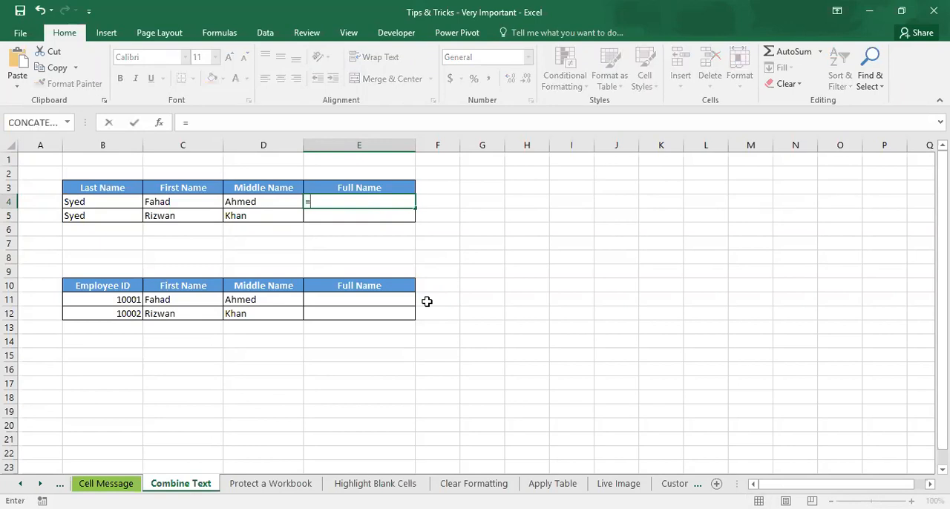
{"action": "left_click", "coordinate": [121, 200]}
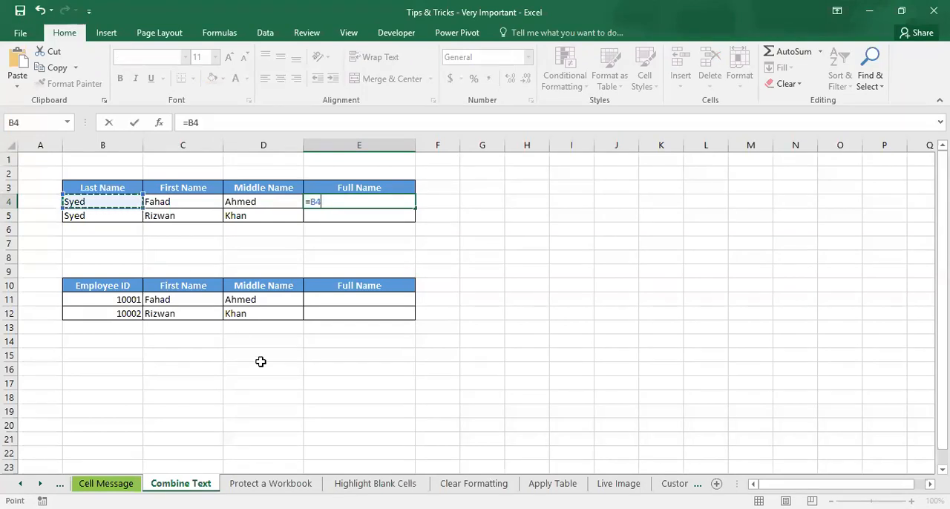
{"action": "type", "text": "&"}
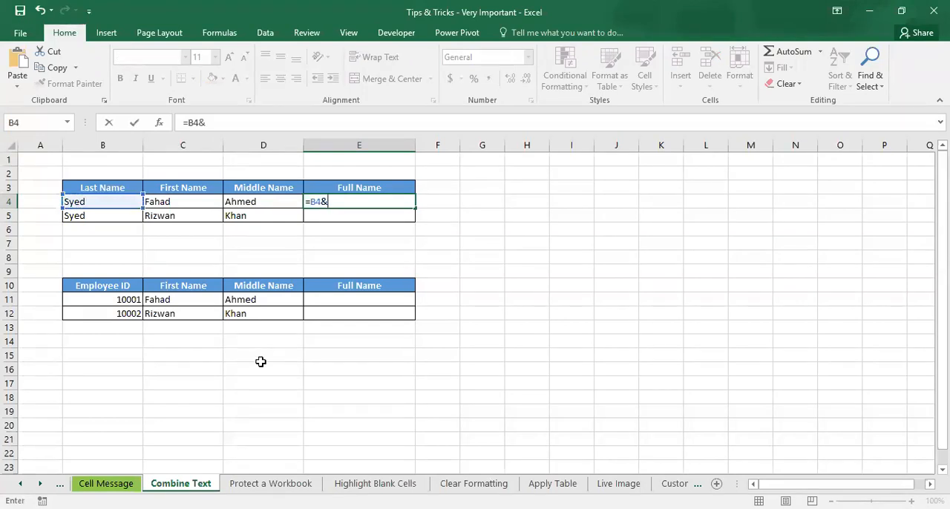
{"action": "left_click", "coordinate": [193, 208]}
{"action": "type", "text": "&"}
{"action": "left_click", "coordinate": [259, 201]}
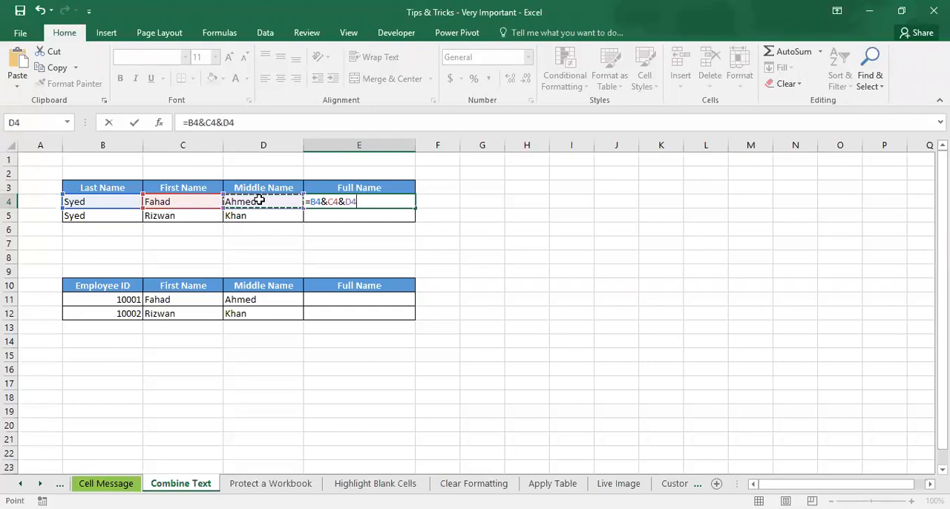
{"action": "key", "text": "Return"}
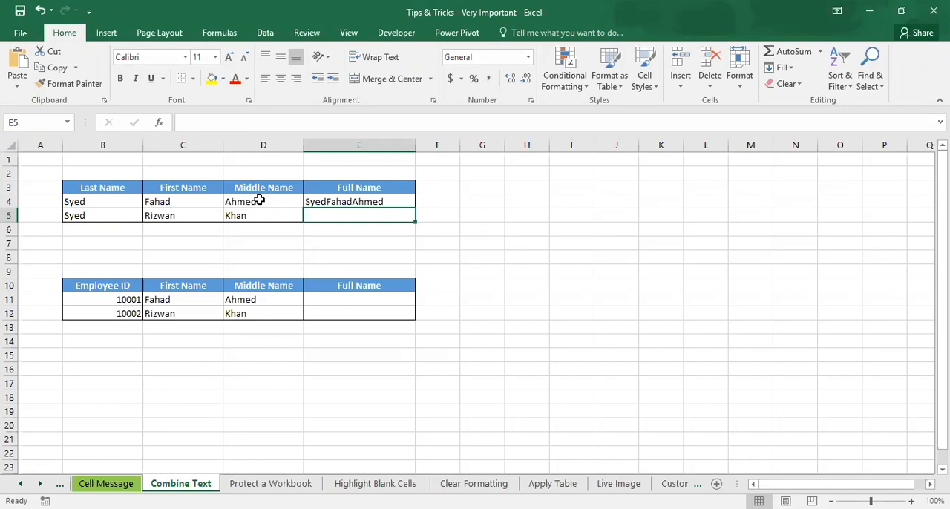
Step: Edit the formula in E4 to =B4&" "&C4&" "&D4 so that spaces separate the names
{"action": "double_click", "coordinate": [340, 203]}
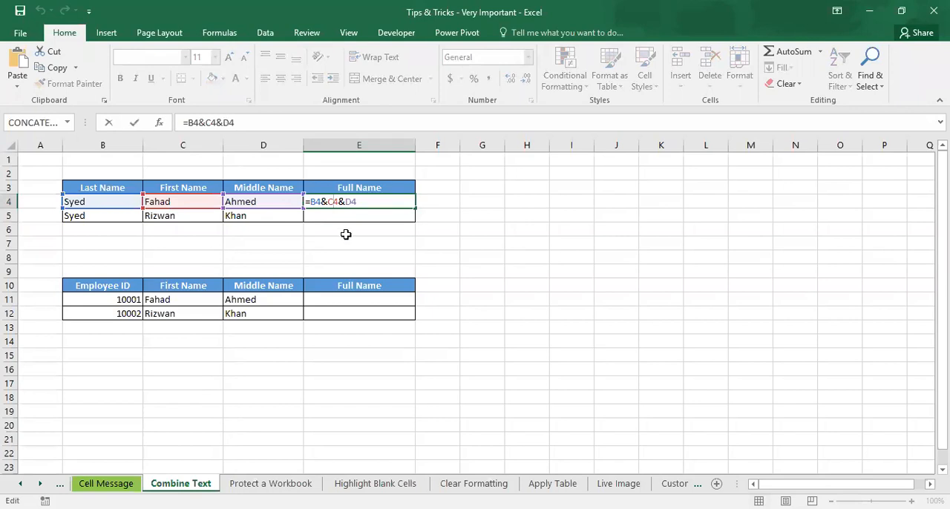
{"action": "left_click", "coordinate": [329, 203]}
{"action": "type", "text": "\" \""}
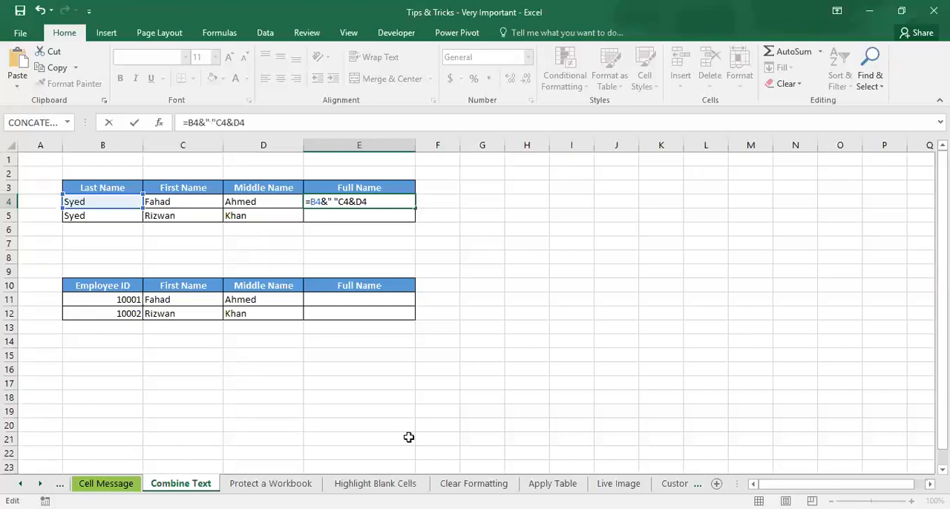
{"action": "type", "text": "&"}
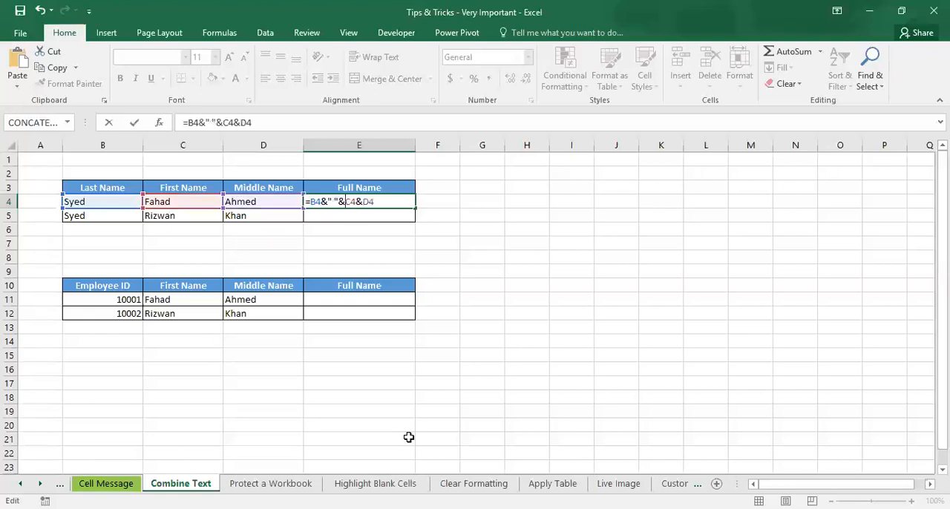
{"action": "key", "text": "Right"}
{"action": "key", "text": "Right"}
{"action": "key", "text": "Right"}
{"action": "type", "text": "\" "}
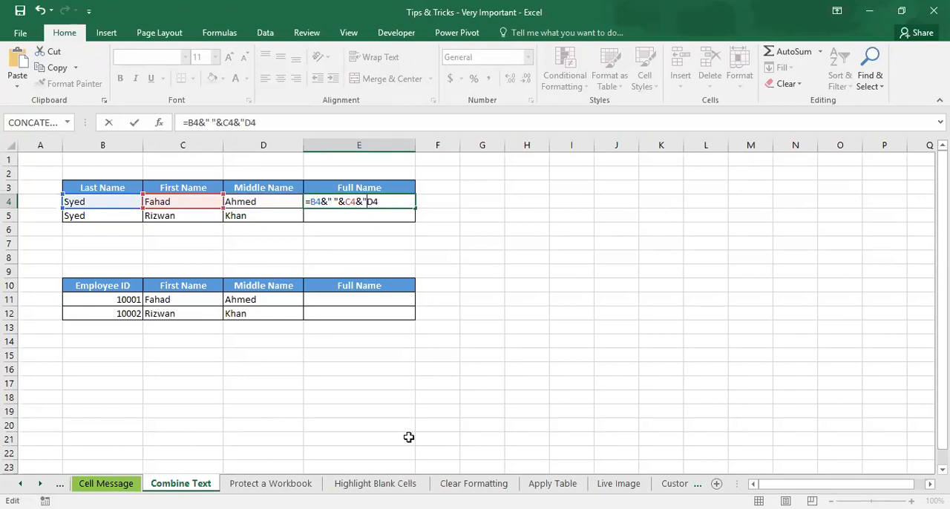
{"action": "type", "text": "\"&"}
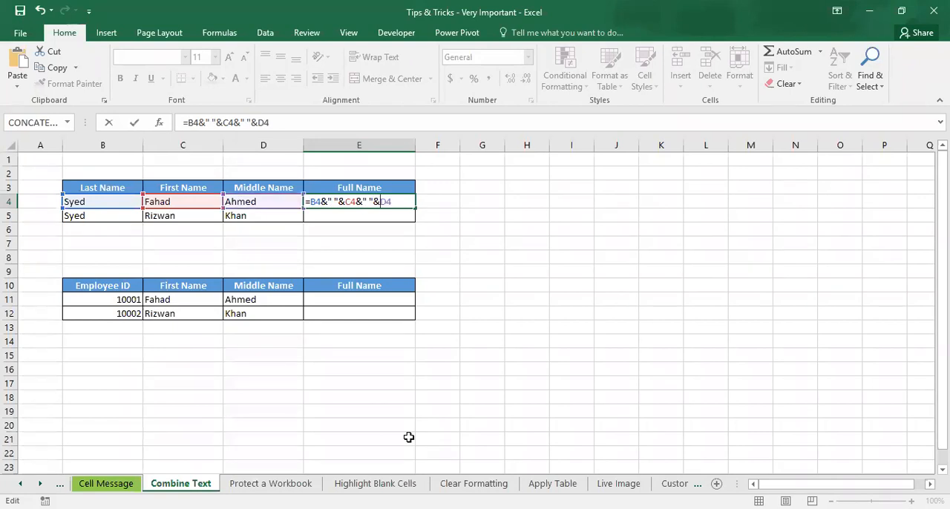
{"action": "key", "text": "Return"}
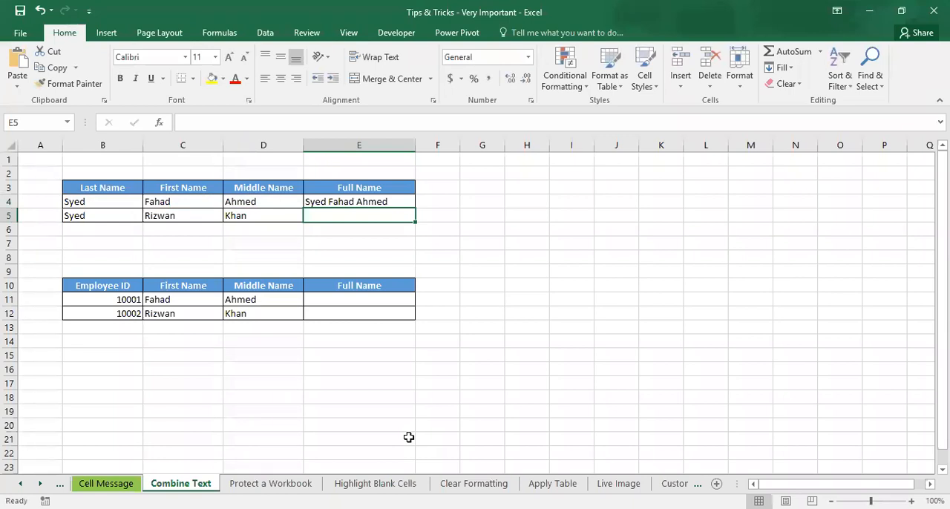
Step: Fill the full-name formula from E4 down to E5
{"action": "left_click", "coordinate": [403, 199]}
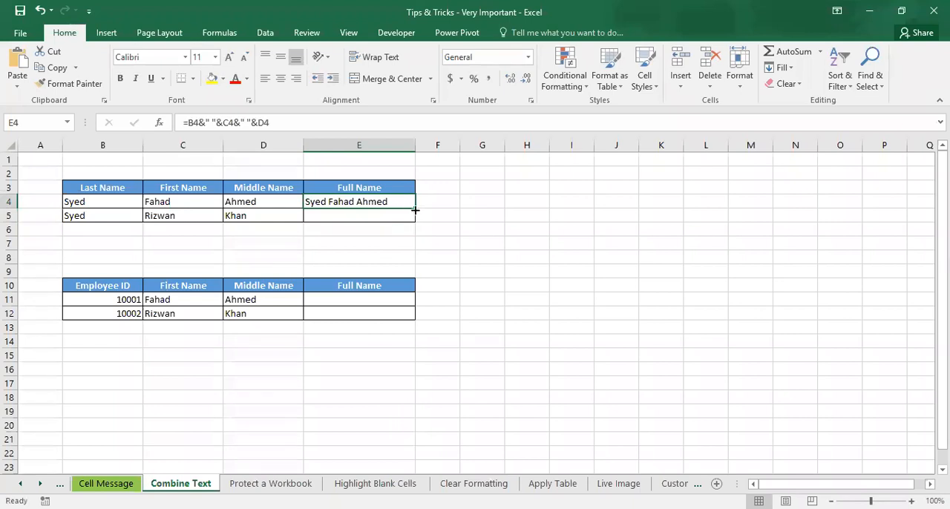
{"action": "left_click_drag", "start_coordinate": [415, 211], "coordinate": [417, 223]}
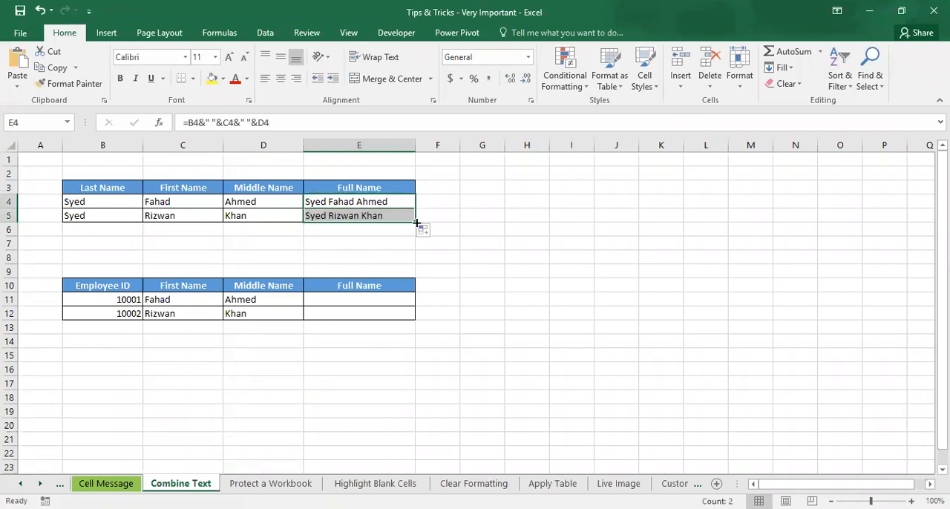
{"action": "left_click", "coordinate": [369, 305]}
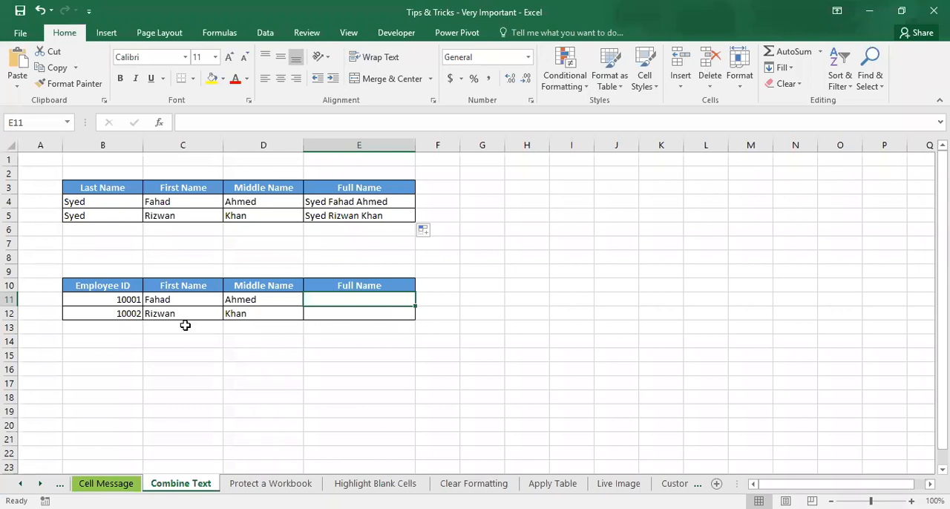
{"action": "left_click", "coordinate": [160, 311]}
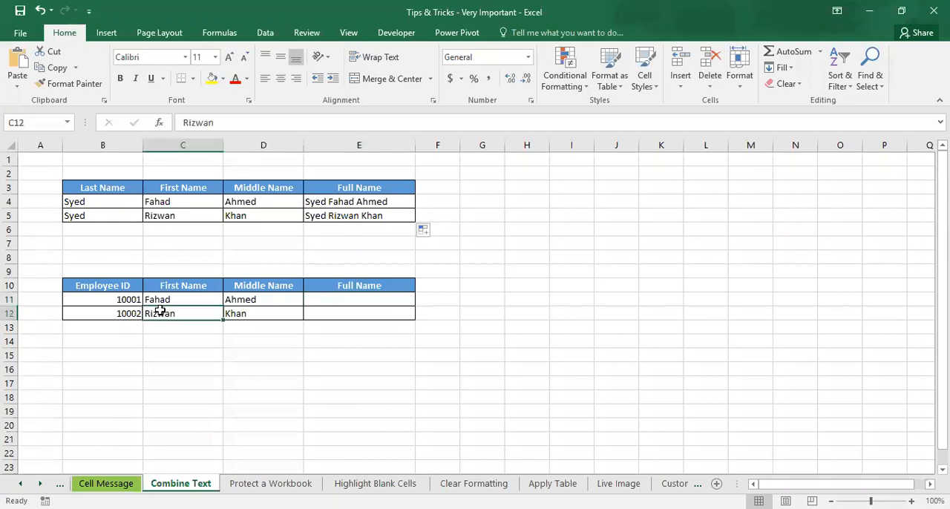
{"action": "left_click", "coordinate": [173, 245]}
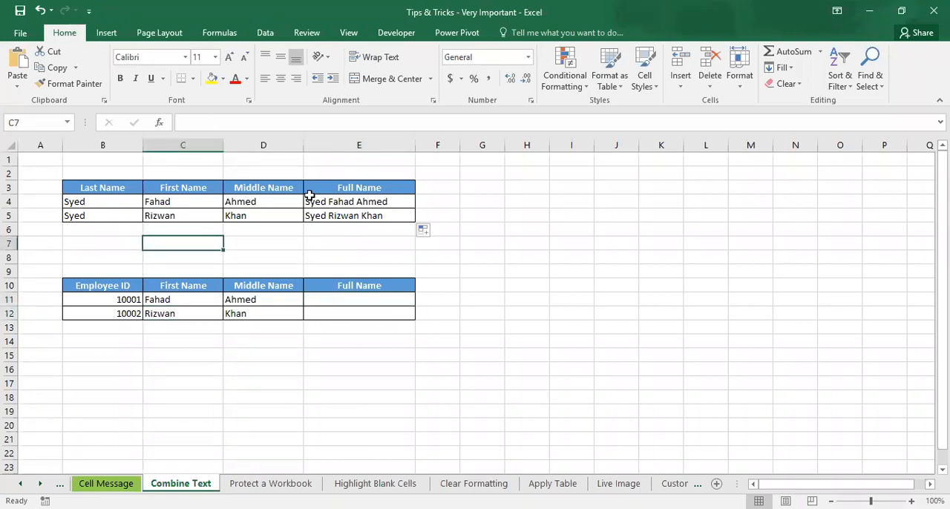
Step: Insert the CONCATENATE function from the Text category in cell E11
{"action": "left_click", "coordinate": [329, 298]}
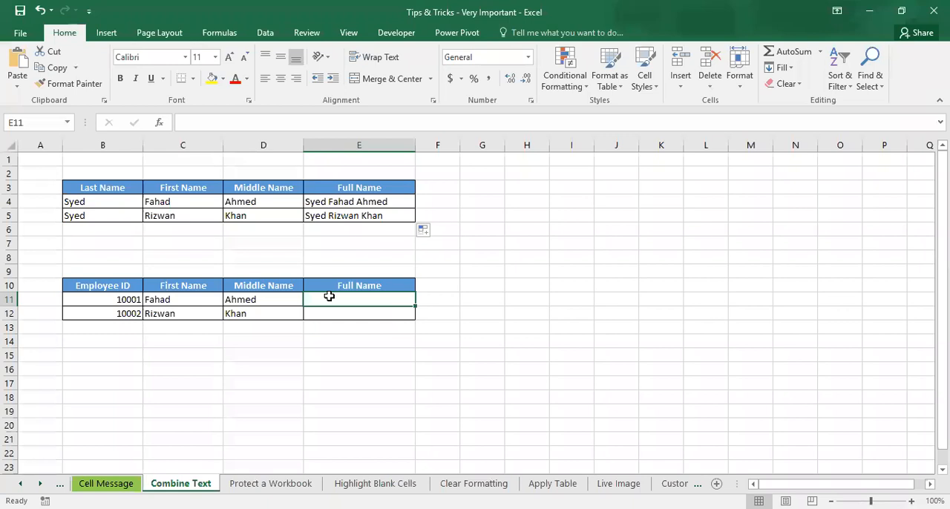
{"action": "left_click", "coordinate": [160, 123]}
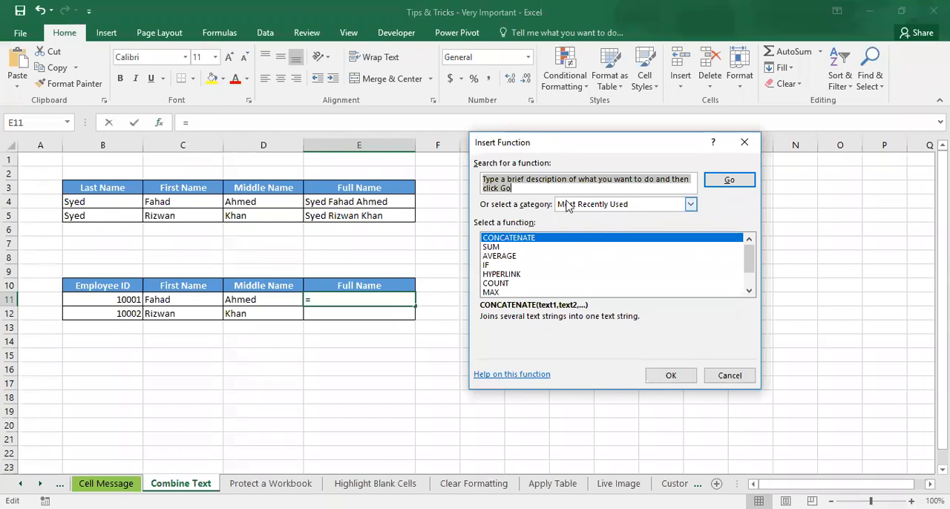
{"action": "left_click", "coordinate": [619, 207]}
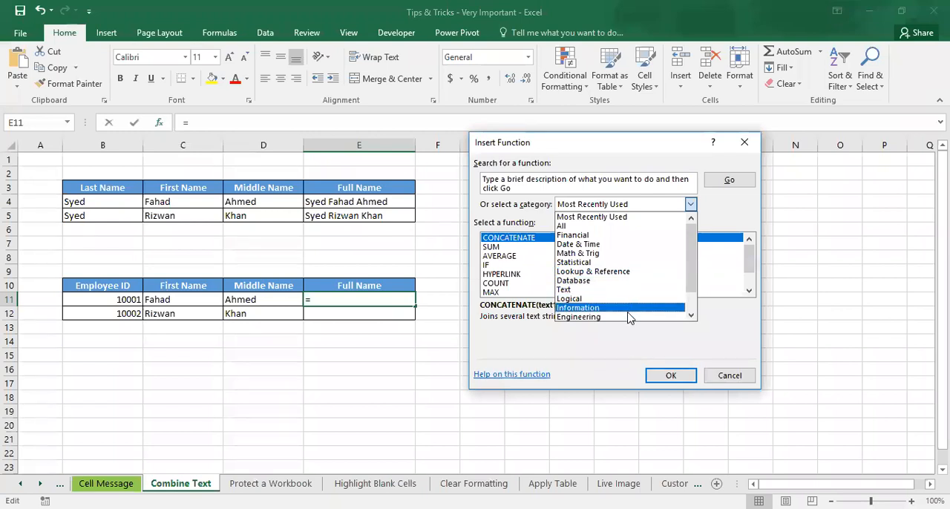
{"action": "left_click", "coordinate": [646, 272]}
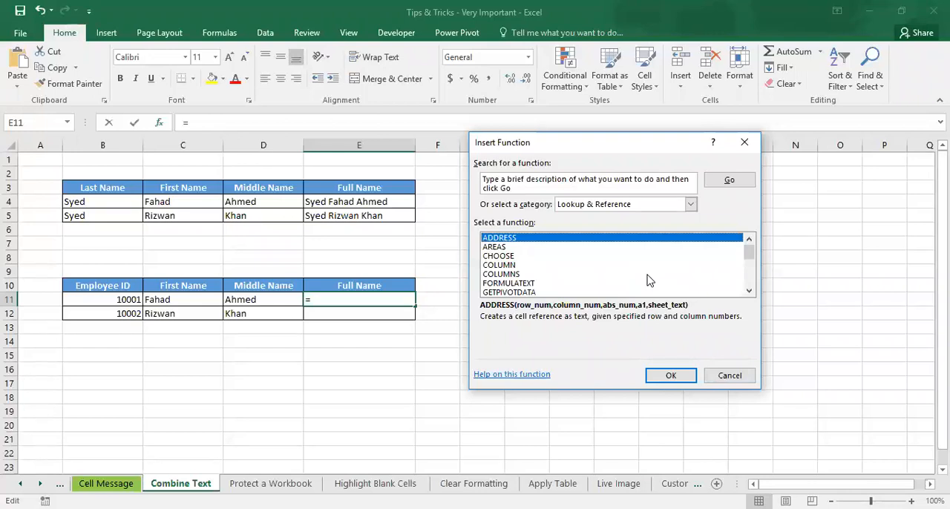
{"action": "mouse_move", "coordinate": [749, 254]}
{"action": "left_mouse_down"}
{"action": "mouse_move", "coordinate": [756, 289]}
{"action": "mouse_move", "coordinate": [751, 252]}
{"action": "left_mouse_up"}
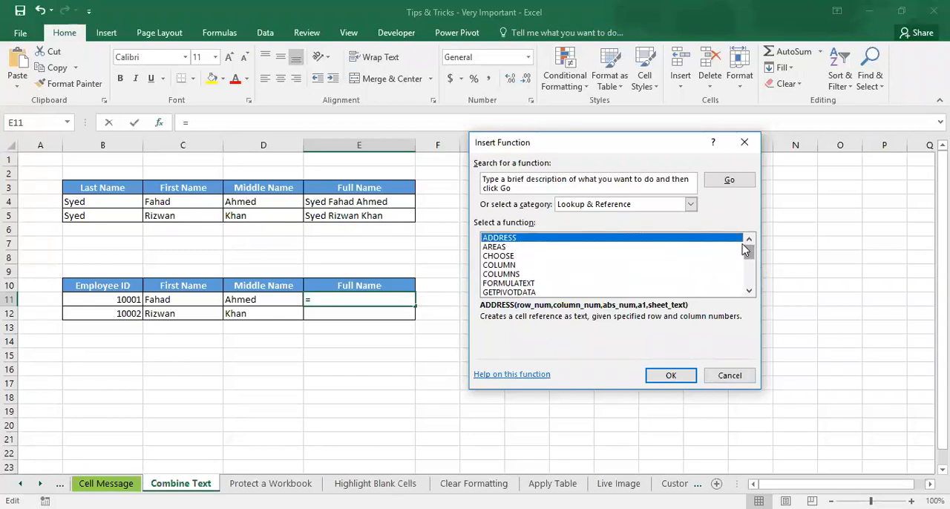
{"action": "left_click", "coordinate": [690, 205]}
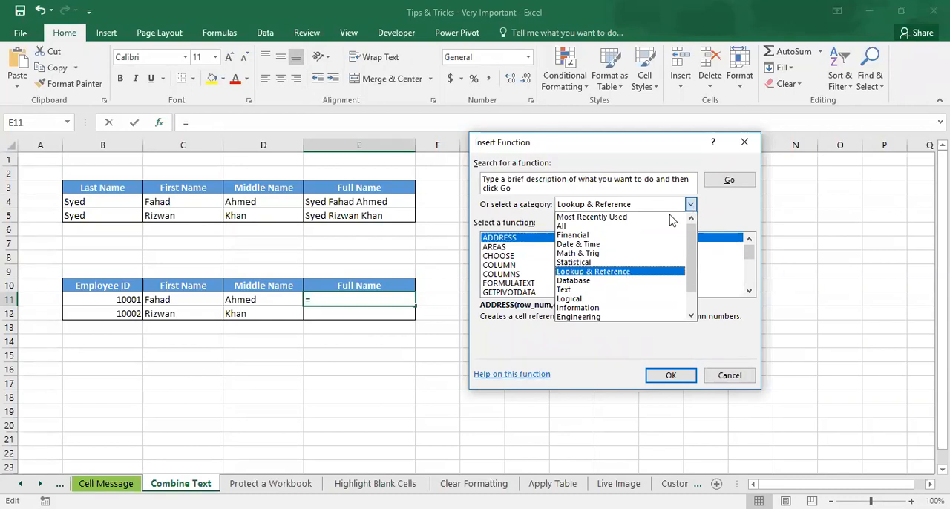
{"action": "left_click", "coordinate": [581, 290]}
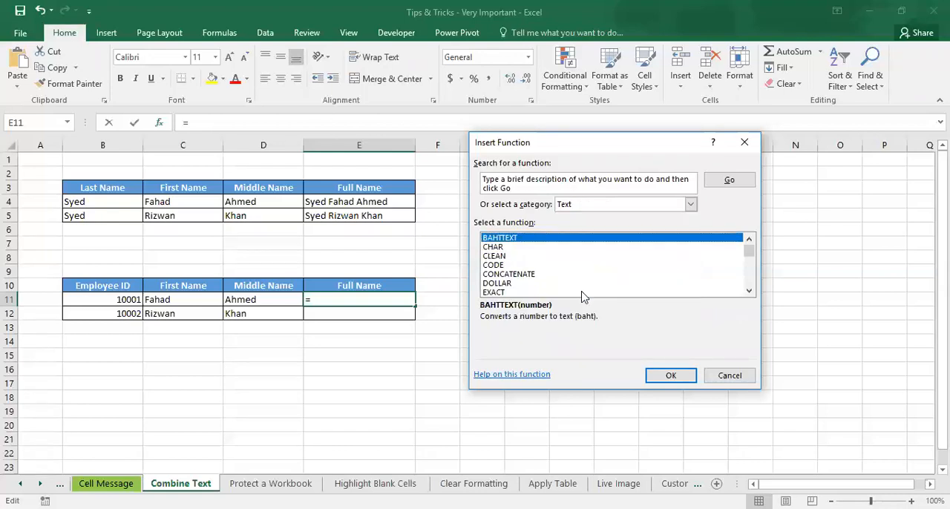
{"action": "left_click", "coordinate": [523, 274]}
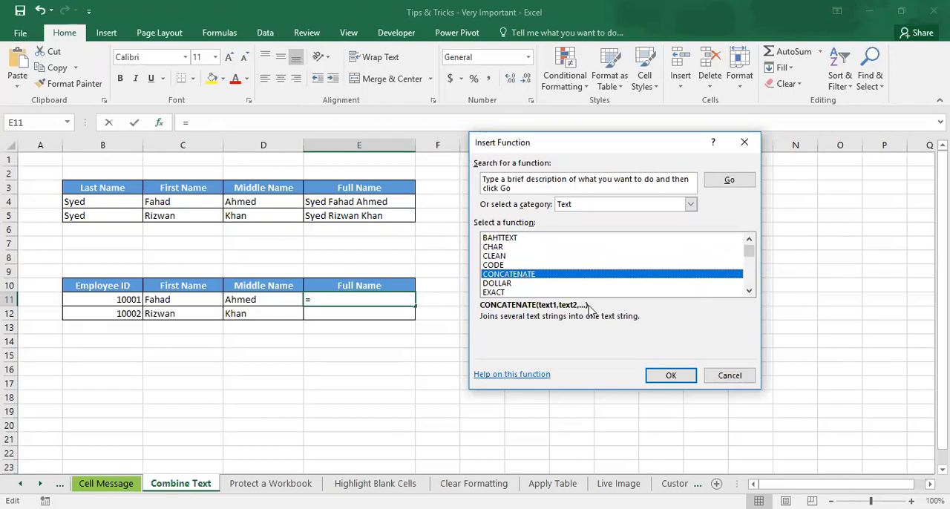
{"action": "left_click", "coordinate": [671, 376]}
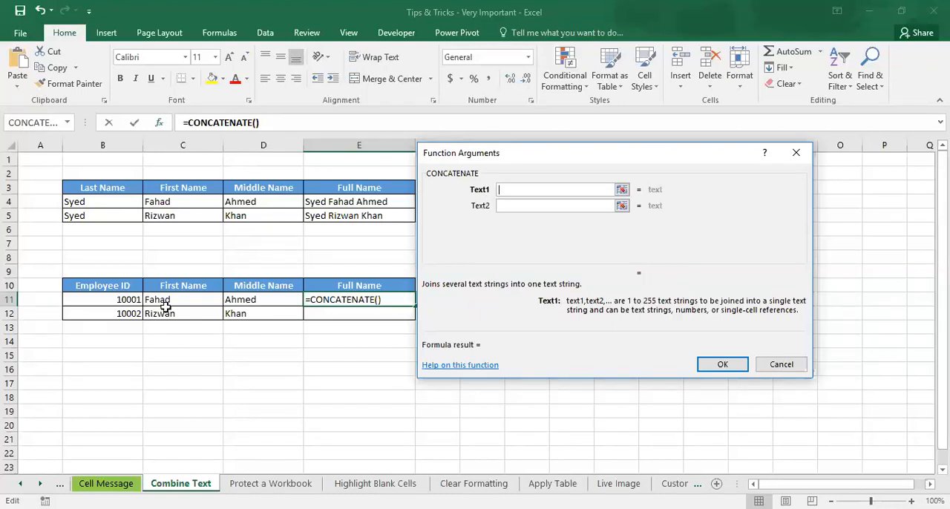
Step: Set the CONCATENATE arguments Text1 to B11 and Text2 to "-"
{"action": "left_click", "coordinate": [127, 301]}
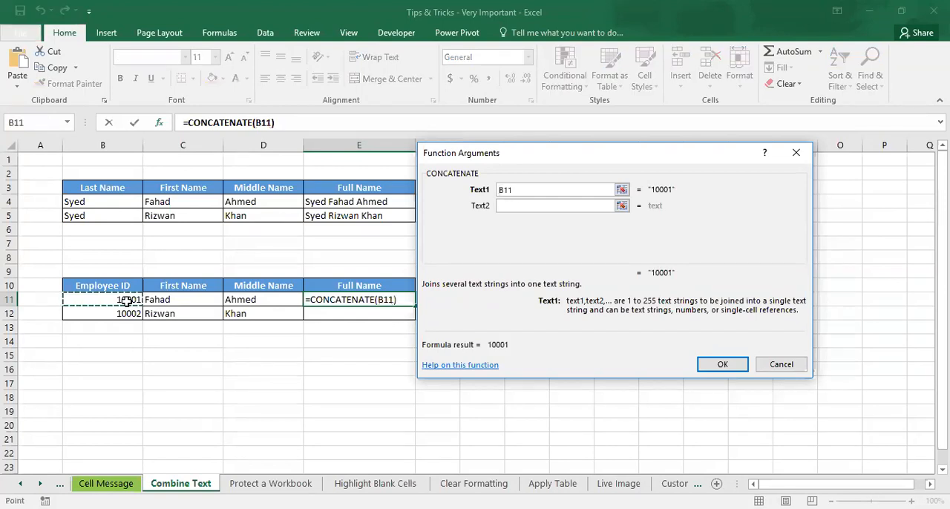
{"action": "left_click", "coordinate": [556, 208]}
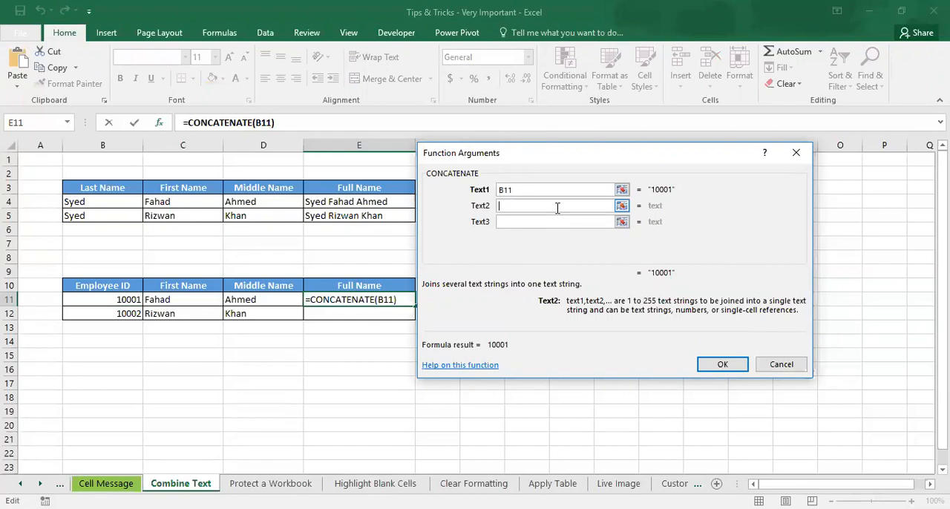
{"action": "type", "text": "-"}
{"action": "key", "text": "BackSpace"}
{"action": "type", "text": "\"-\""}
Step: Set the CONCATENATE arguments Text3 to C11, Text4 to a quoted space (" ") and Text5 to D11
{"action": "left_click", "coordinate": [555, 221]}
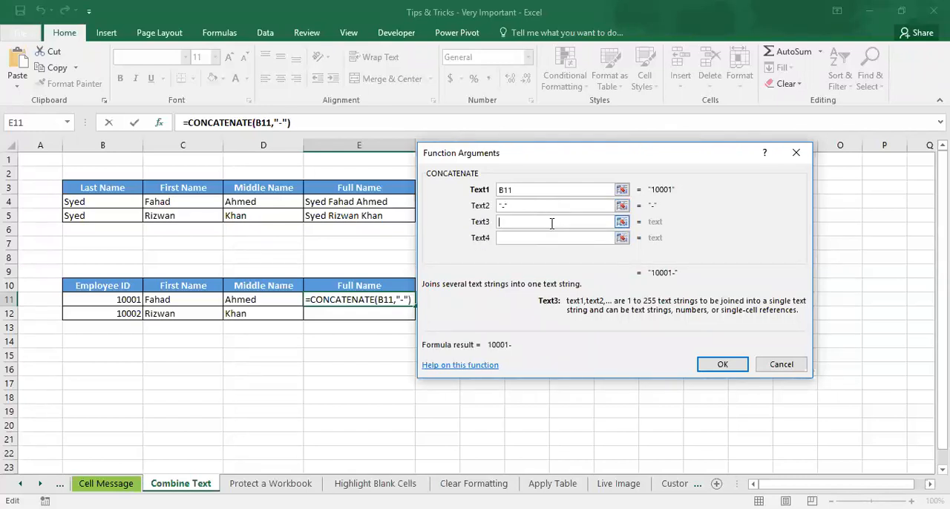
{"action": "left_click", "coordinate": [190, 303]}
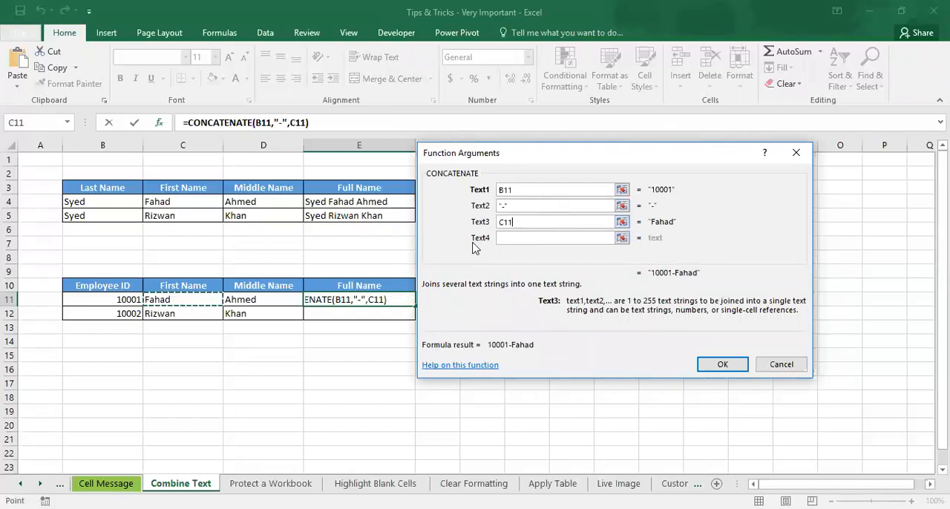
{"action": "left_click", "coordinate": [517, 238]}
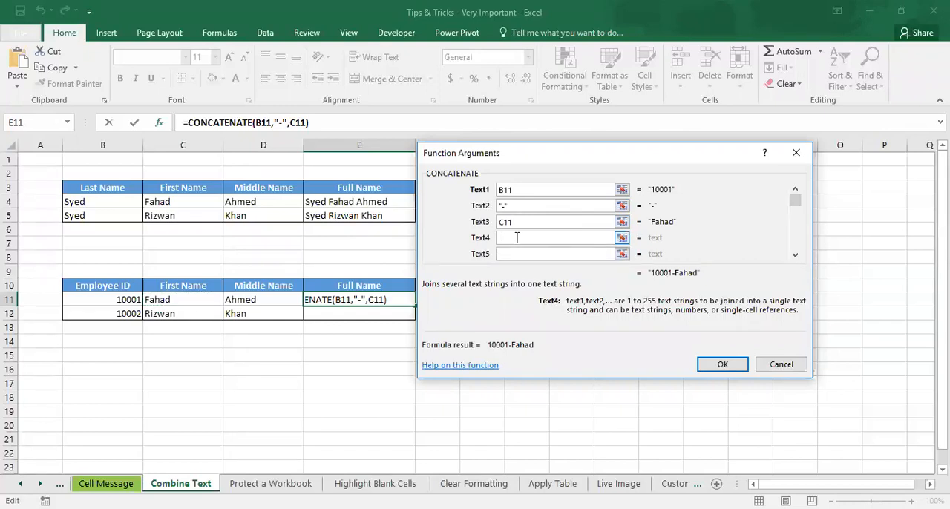
{"action": "left_click", "coordinate": [517, 254]}
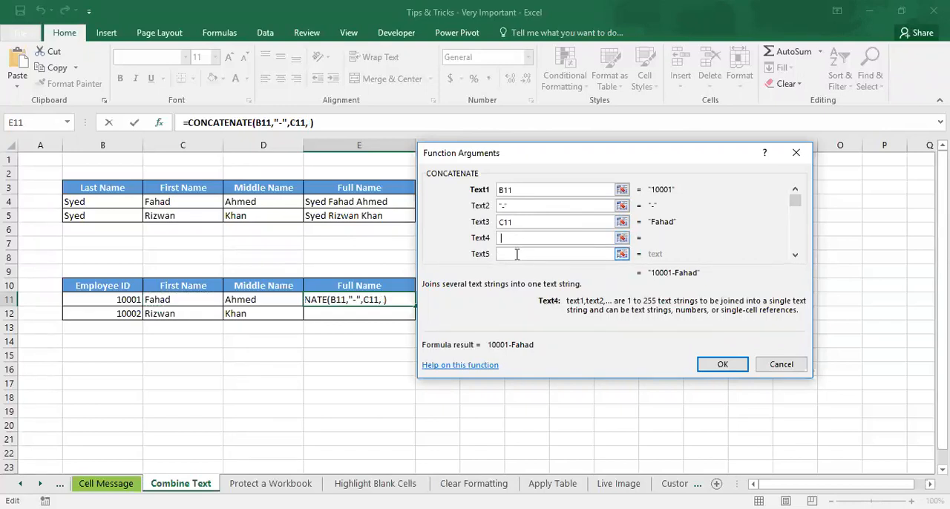
{"action": "left_click", "coordinate": [270, 299]}
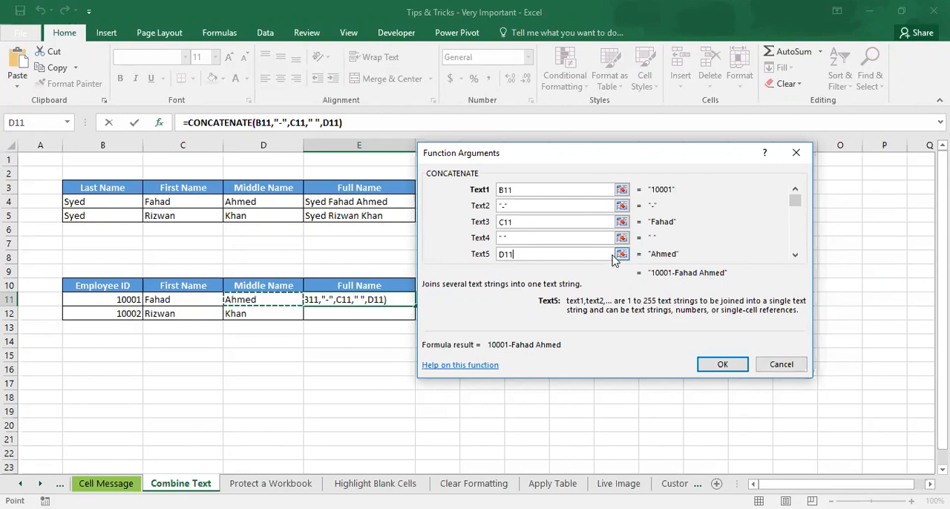
Step: Replace the Text2 separator of the CONCATENATE function with a quoted space (" ")
{"action": "double_click", "coordinate": [536, 206]}
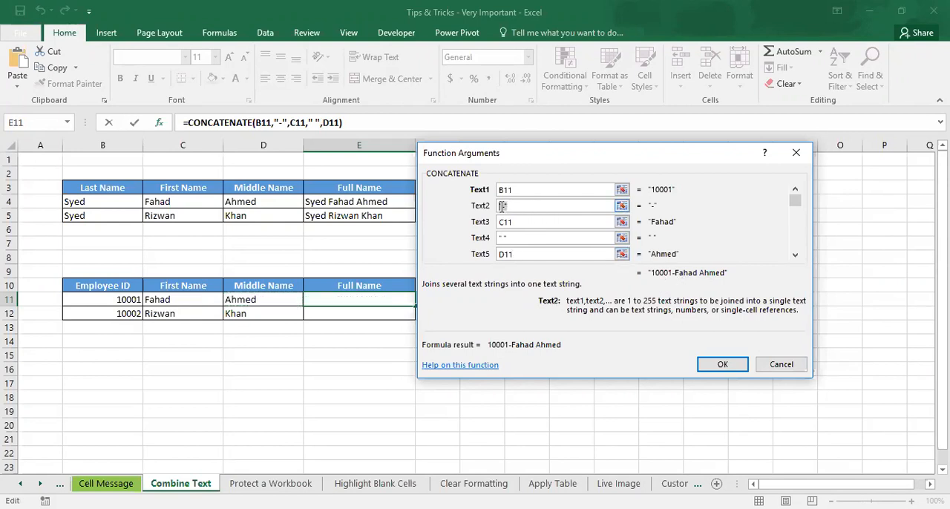
{"action": "key", "text": "BackSpace"}
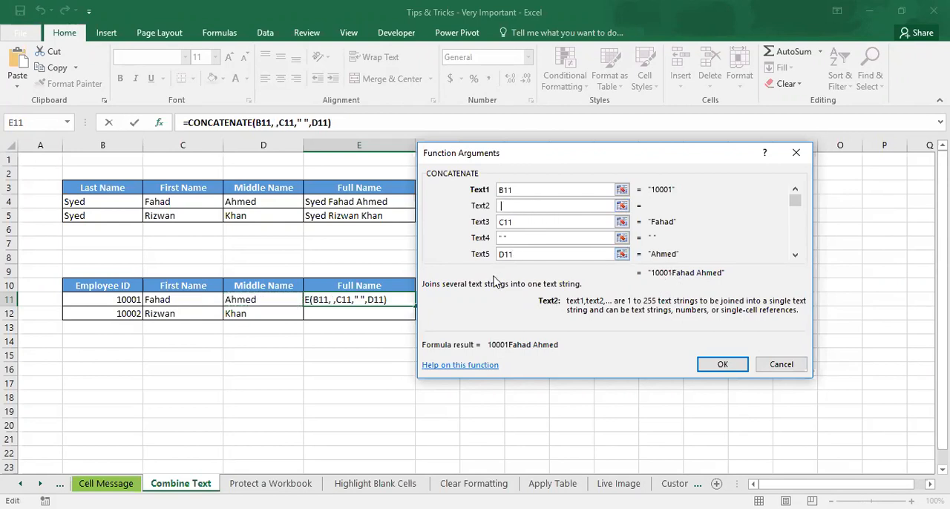
{"action": "type", "text": "\" \""}
{"action": "key", "text": "Tab"}
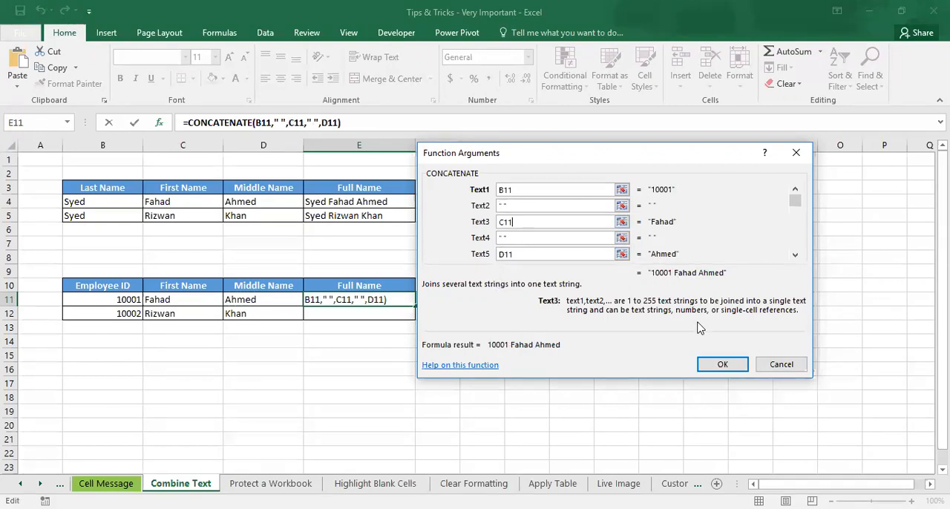
Step: Confirm the CONCATENATE function in E11 and fill the formula down to E12
{"action": "left_click", "coordinate": [720, 364]}
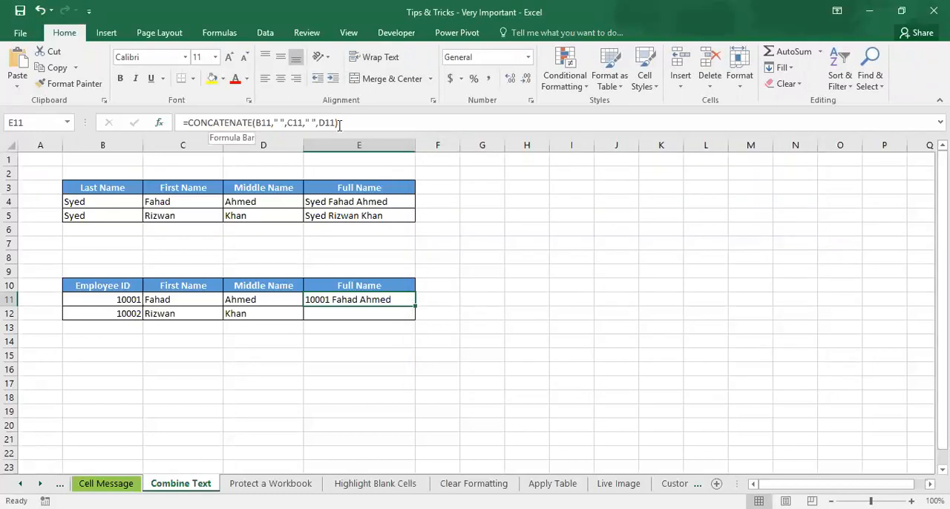
{"action": "left_click_drag", "start_coordinate": [417, 307], "coordinate": [417, 314]}
{"action": "left_click", "coordinate": [394, 314]}
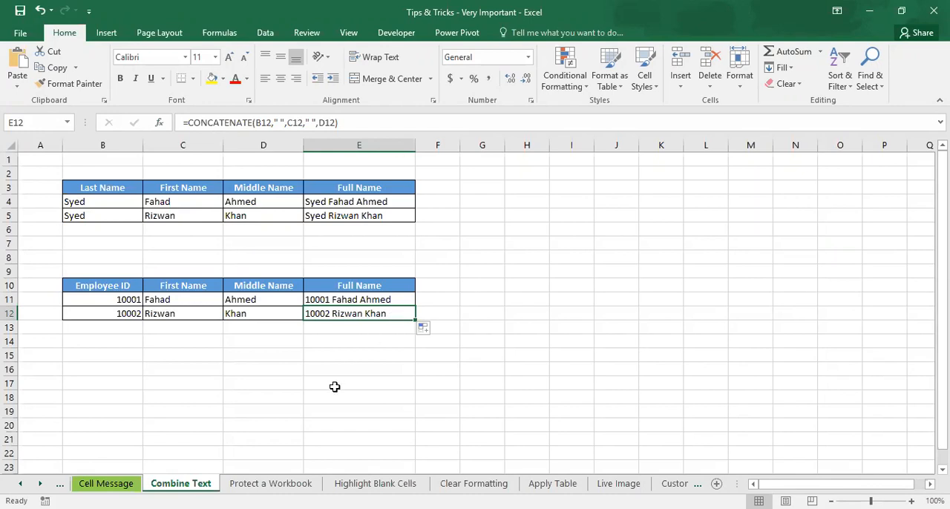
Step: Protect the Protect a Workbook sheet, disallowing selection of locked and unlocked cells, and enter and confirm the sheet password
{"action": "left_click", "coordinate": [264, 483]}
{"action": "left_click", "coordinate": [380, 277]}
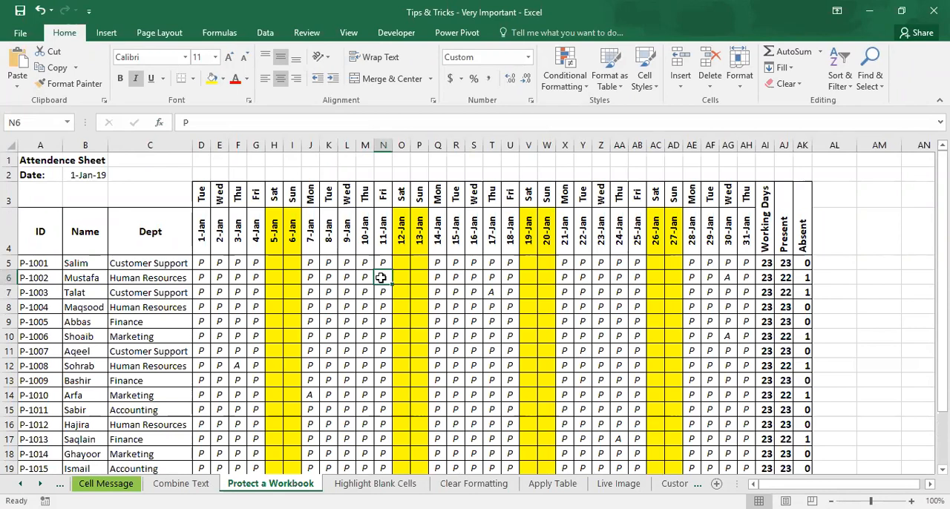
{"action": "left_click", "coordinate": [314, 35]}
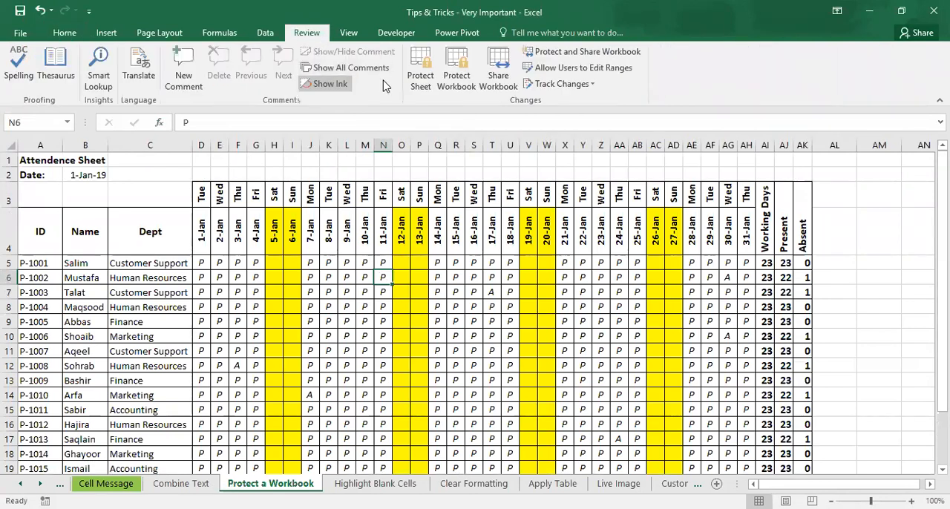
{"action": "left_click", "coordinate": [421, 82]}
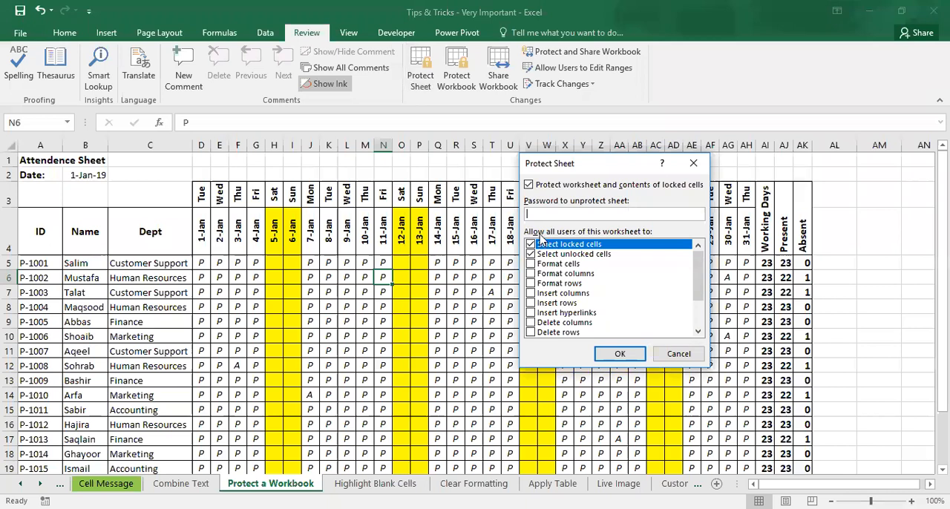
{"action": "type", "text": "123"}
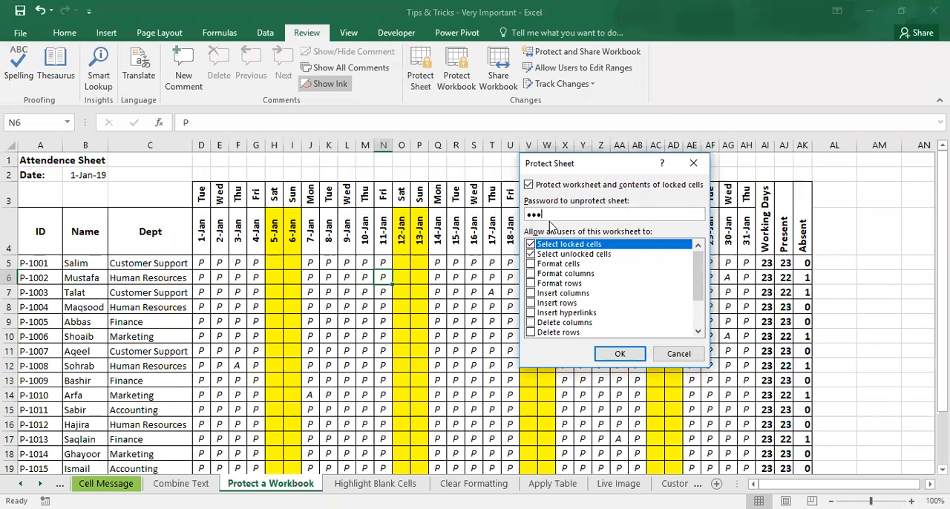
{"action": "left_click", "coordinate": [531, 244]}
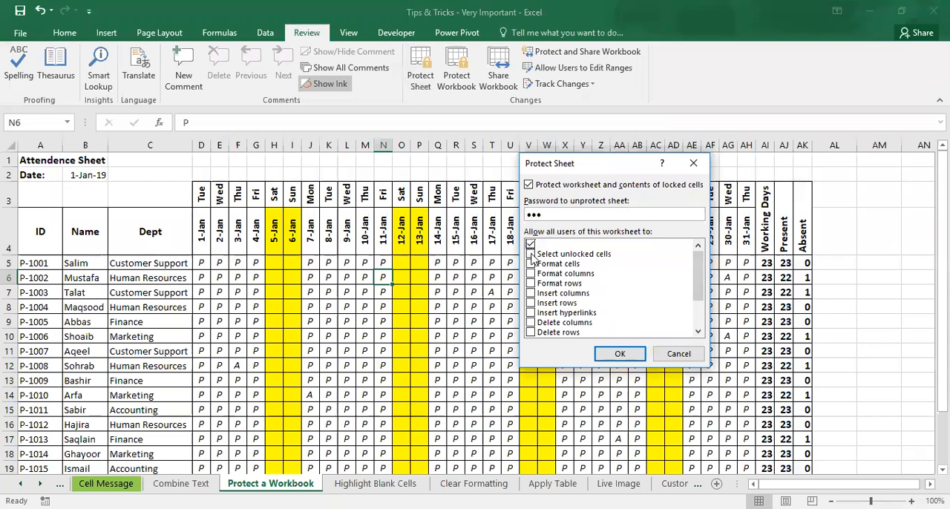
{"action": "left_click", "coordinate": [531, 254]}
{"action": "left_click", "coordinate": [619, 354]}
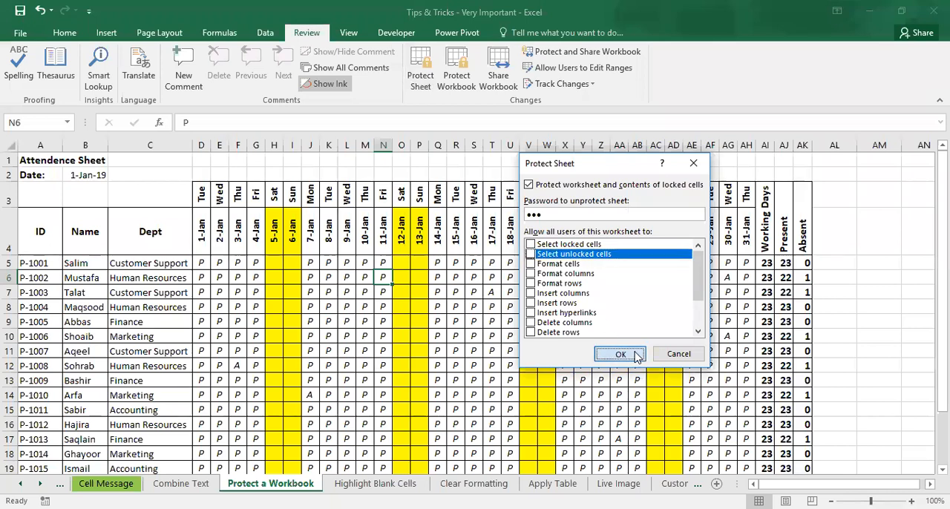
{"action": "type", "text": "123"}
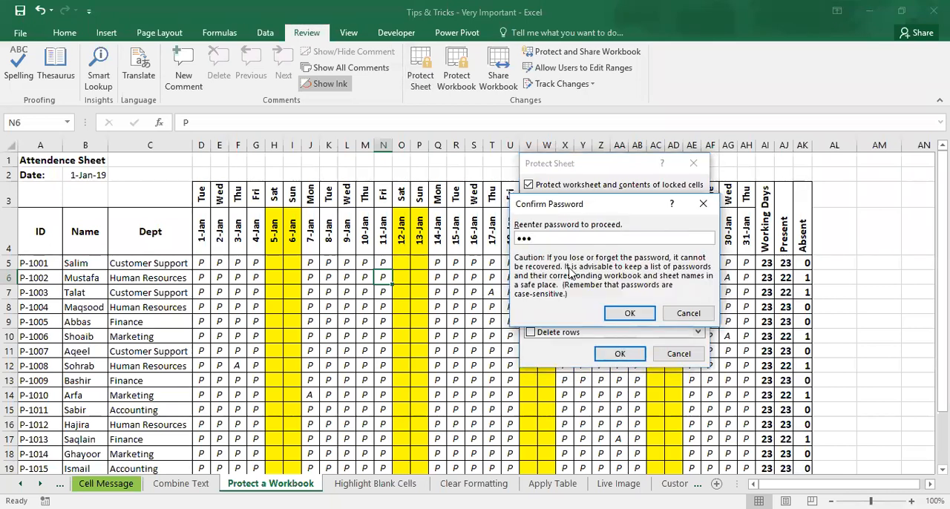
{"action": "left_click", "coordinate": [630, 314]}
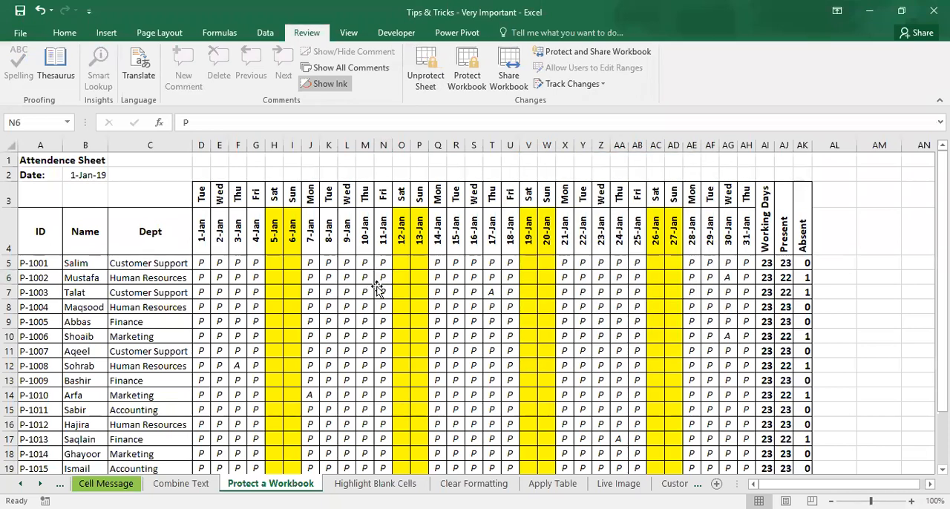
Step: Try to edit a weekday header cell in row 3, and unprotect the sheet with its password
{"action": "double_click", "coordinate": [261, 193]}
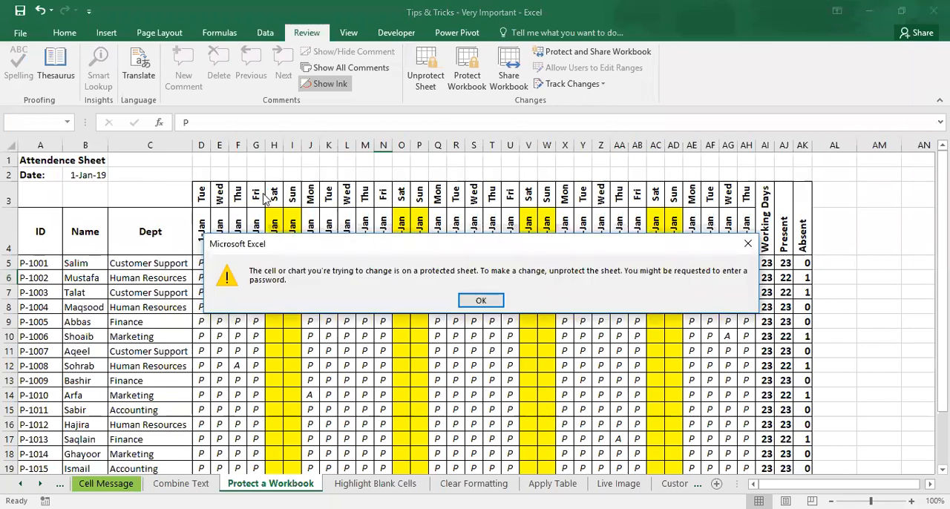
{"action": "key", "text": "Return"}
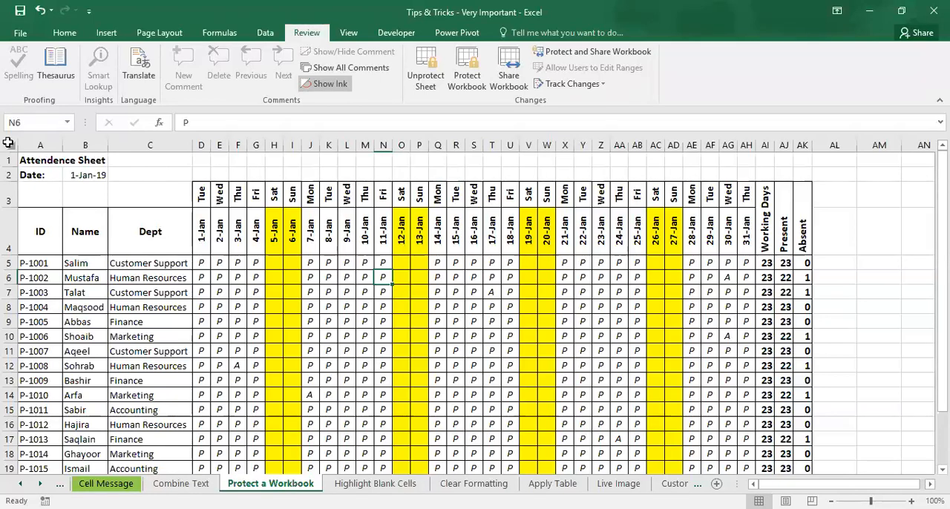
{"action": "left_click", "coordinate": [415, 79]}
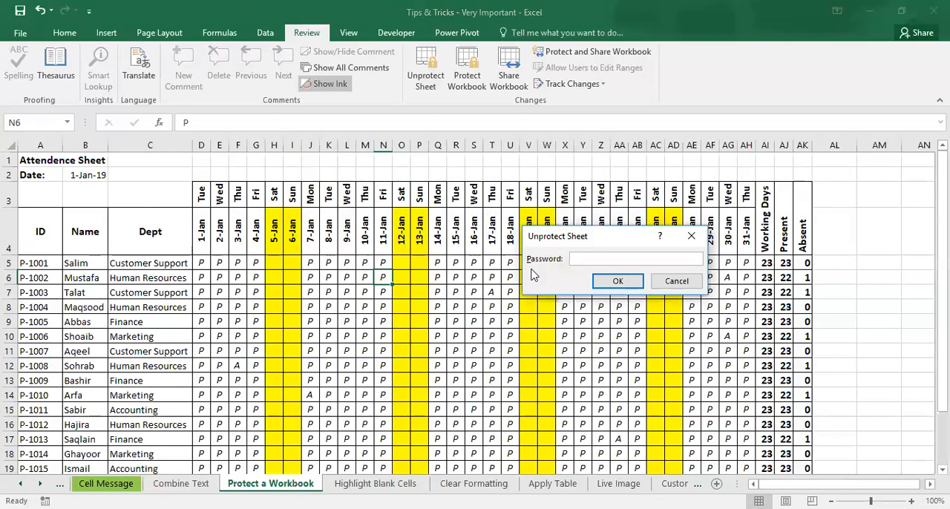
{"action": "type", "text": "123"}
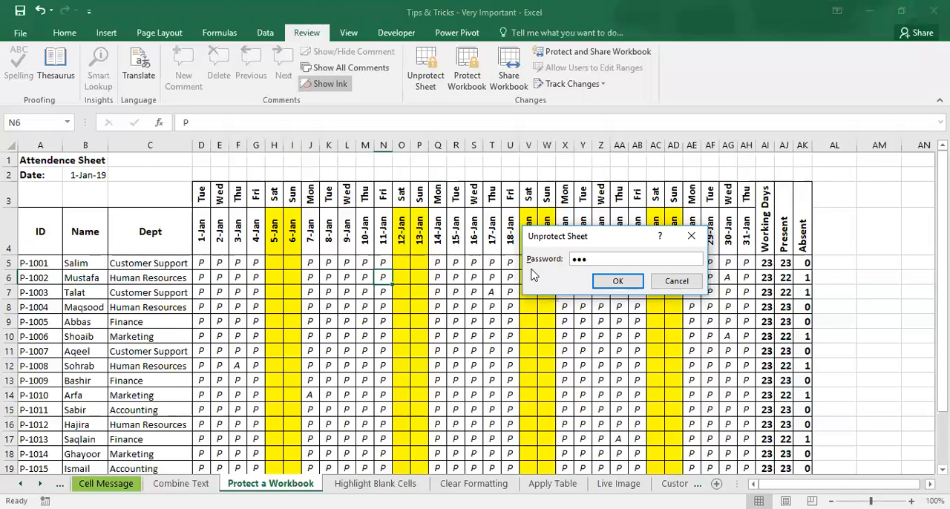
{"action": "key", "text": "Return"}
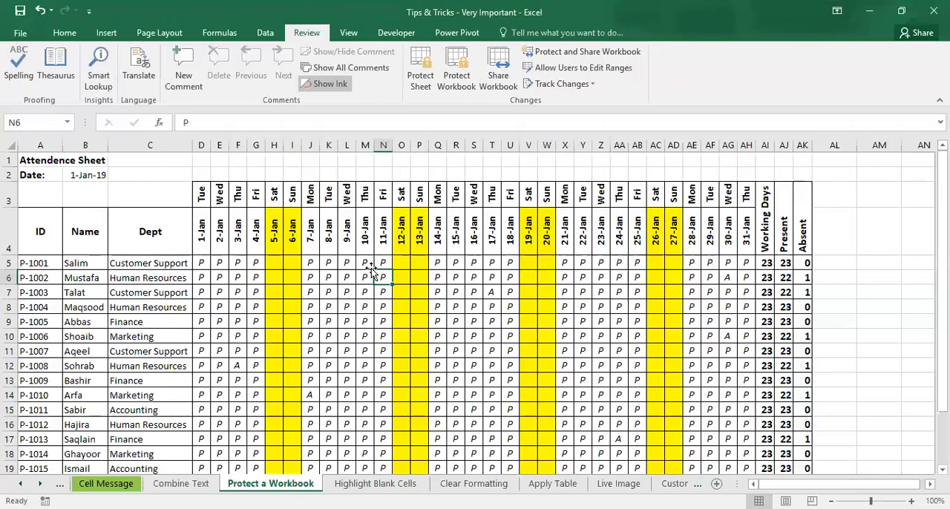
Step: Try clearing the contents of the attendance range D4:S13 and undo the deletion
{"action": "left_click_drag", "start_coordinate": [210, 234], "coordinate": [470, 379]}
{"action": "key", "text": "Delete"}
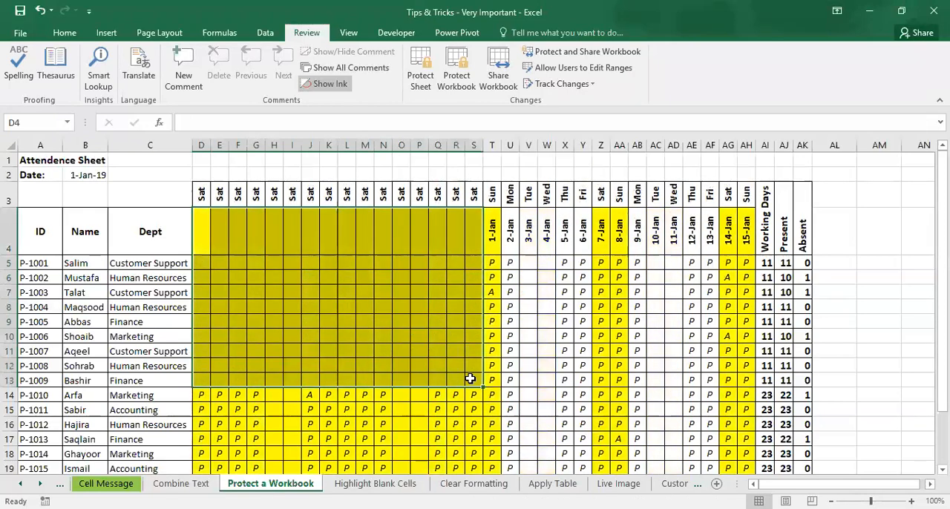
{"action": "left_click", "coordinate": [344, 295]}
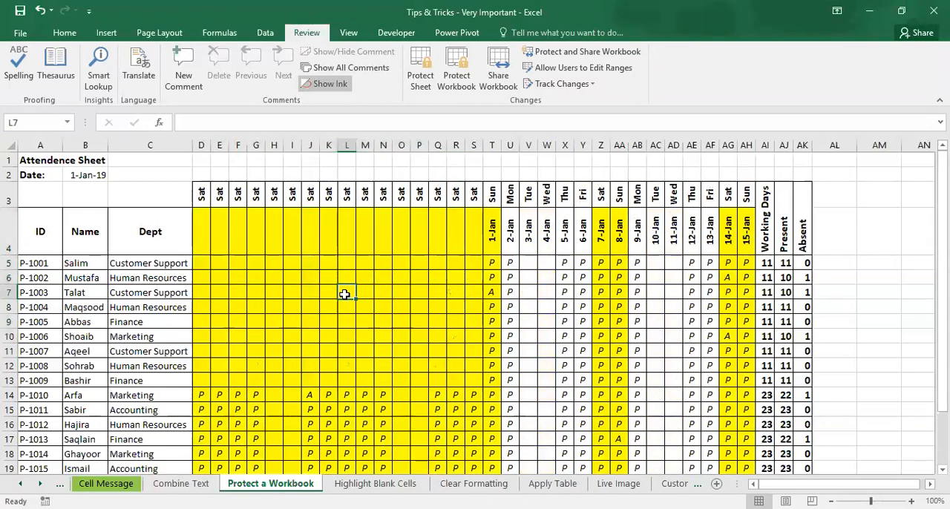
{"action": "key", "text": "ctrl+z"}
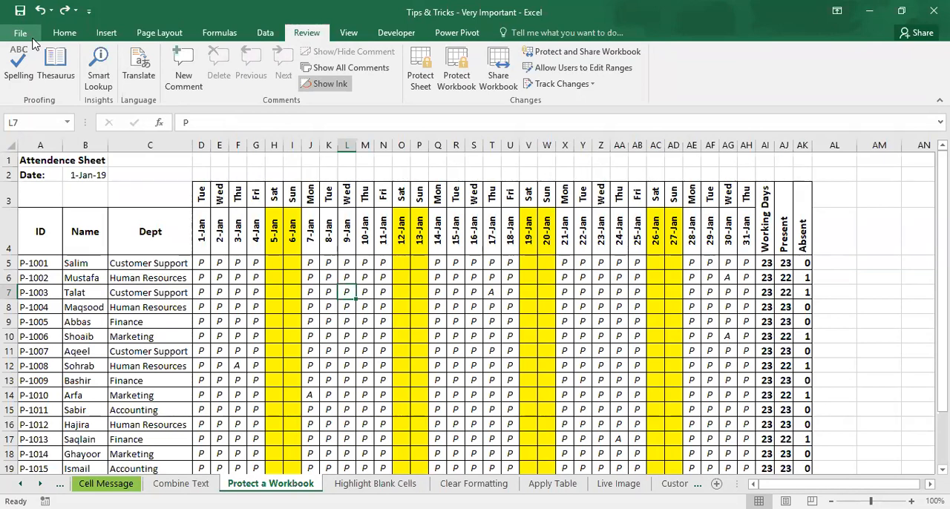
Step: Encrypt the workbook with an opening password, confirm the password and save the file
{"action": "left_click", "coordinate": [32, 41]}
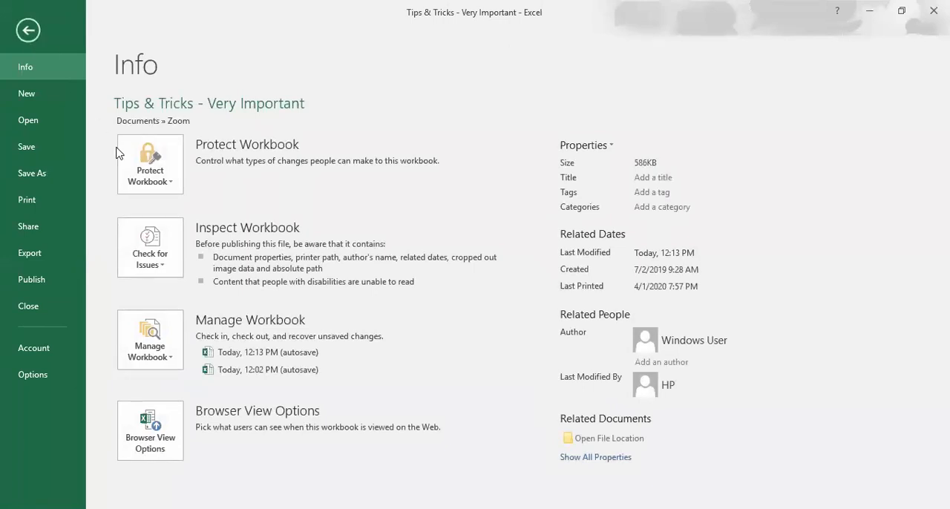
{"action": "left_click", "coordinate": [177, 192]}
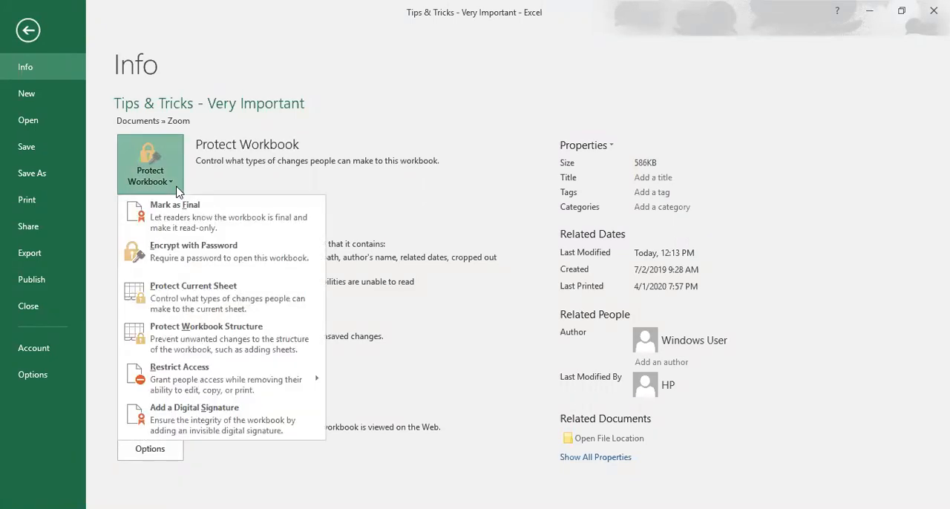
{"action": "left_click", "coordinate": [199, 257]}
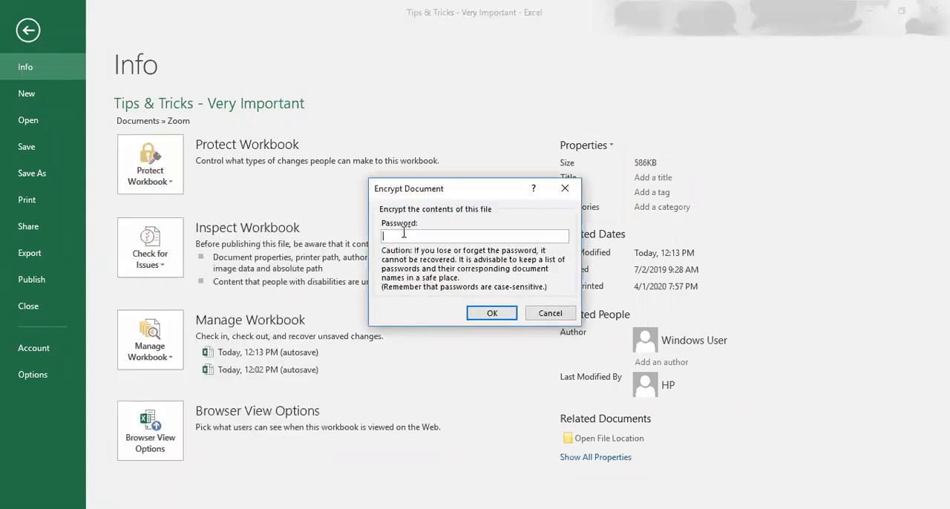
{"action": "type", "text": "123"}
{"action": "left_click", "coordinate": [489, 313]}
{"action": "type", "text": "123"}
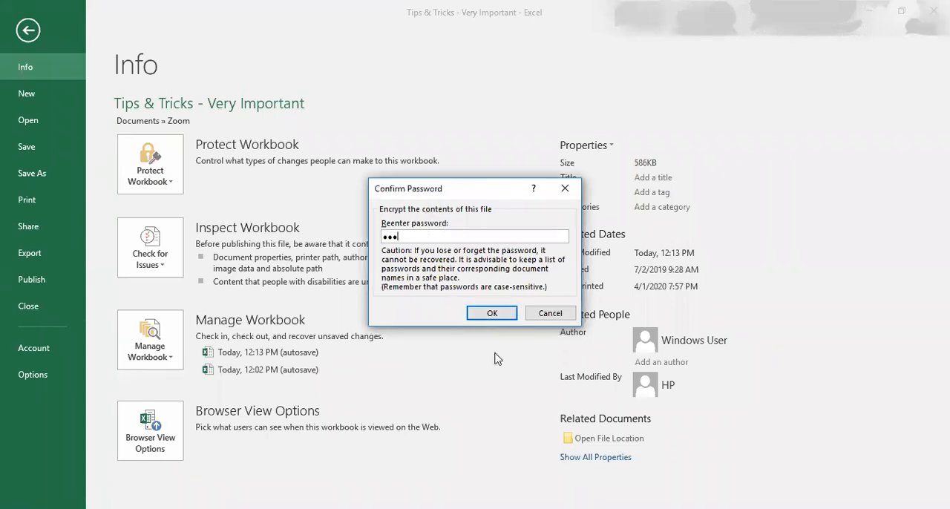
{"action": "left_click", "coordinate": [492, 313]}
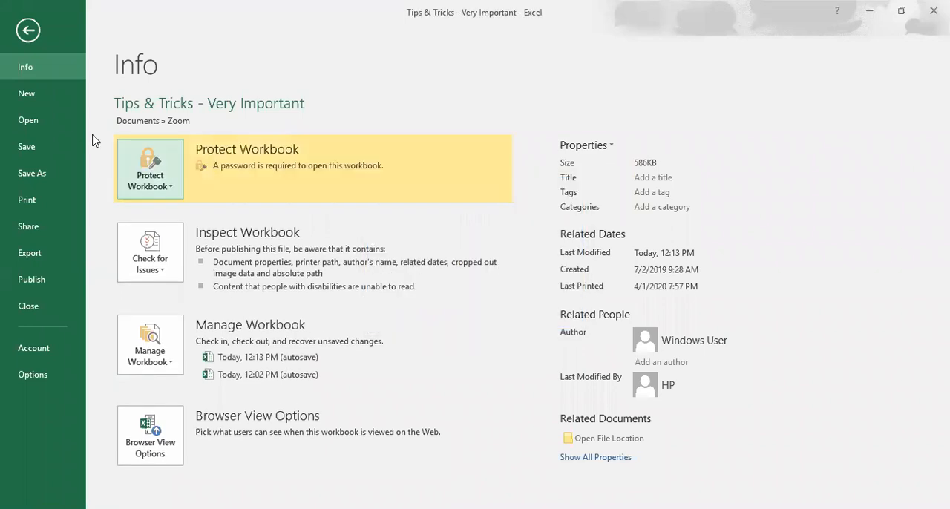
{"action": "left_click", "coordinate": [49, 145]}
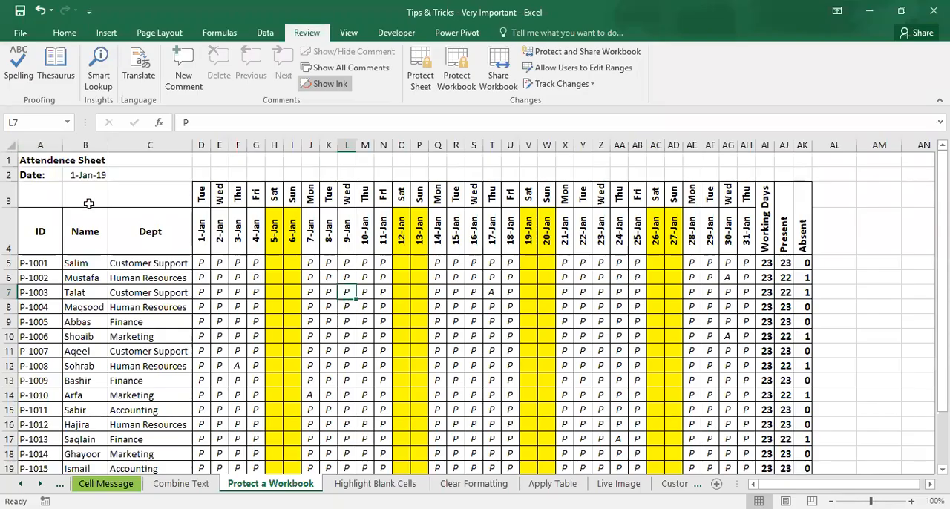
Step: Close the workbook and reopen Tips & Tricks - Very Important from the Documents » Zoom folder, entering the opening password
{"action": "key", "text": "alt+f"}
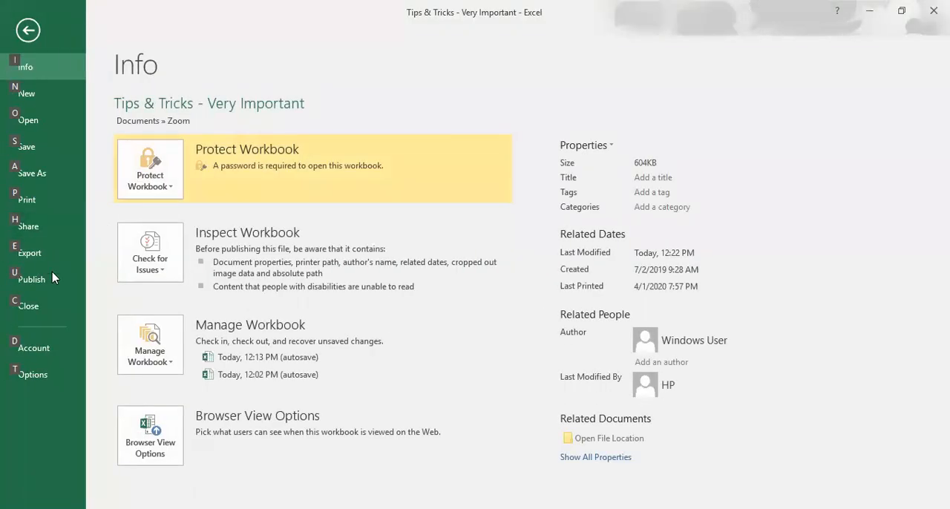
{"action": "left_click", "coordinate": [30, 306]}
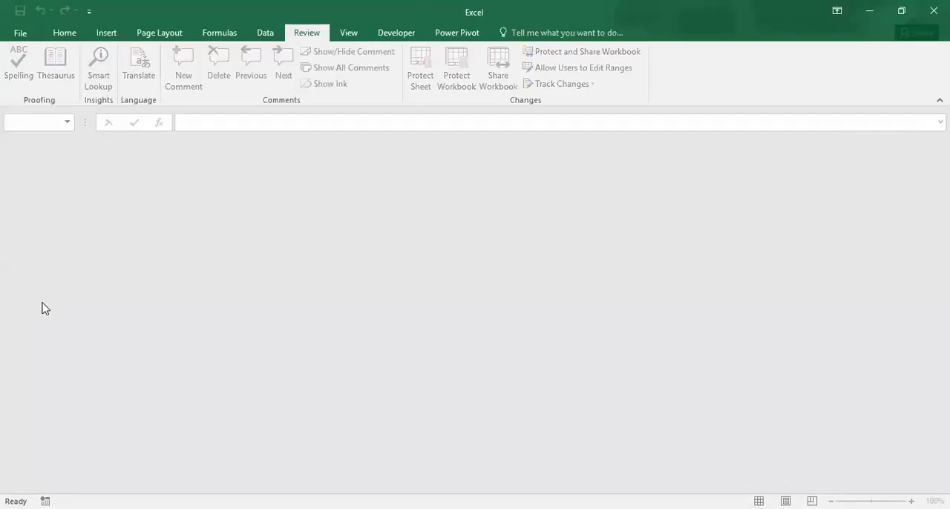
{"action": "key", "text": "ctrl+o"}
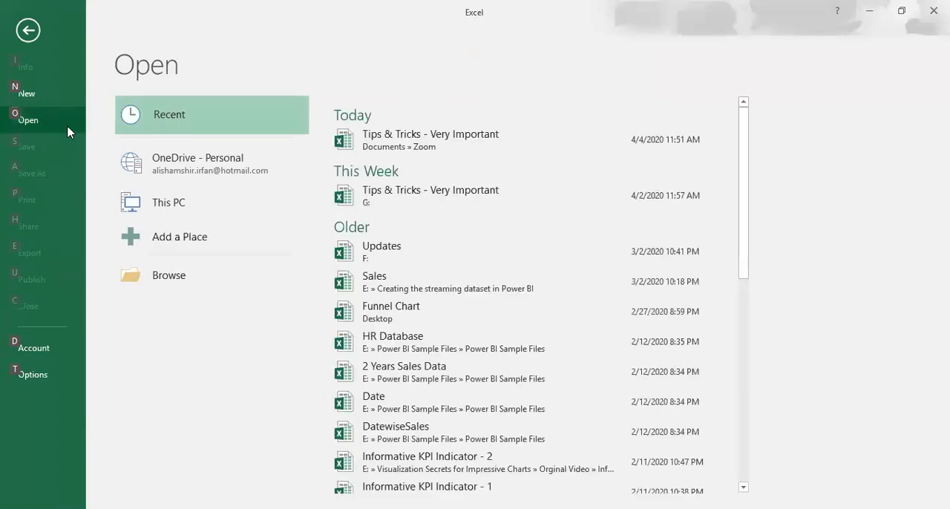
{"action": "left_click", "coordinate": [386, 143]}
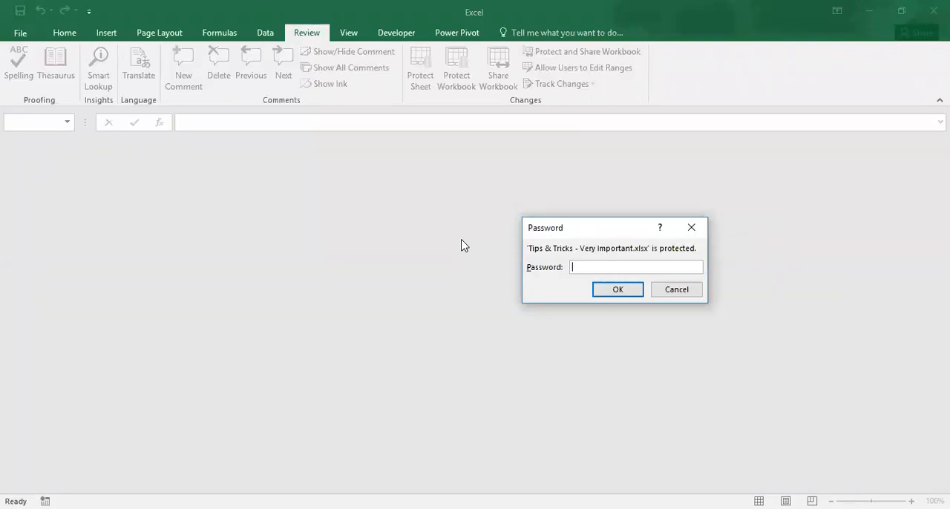
{"action": "type", "text": "***"}
{"action": "key", "text": "Return"}
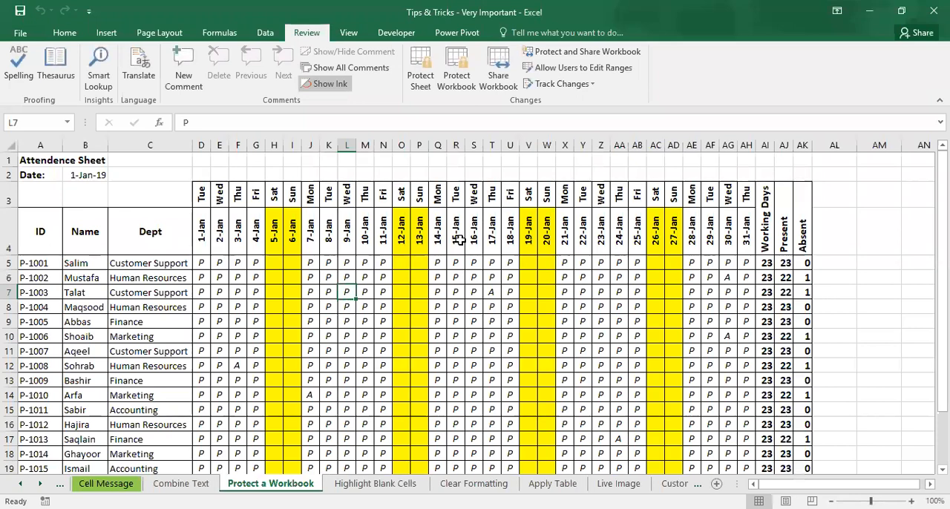
Step: Remove the workbook's encryption by emptying the Encrypt Document password field, and save the file
{"action": "left_click", "coordinate": [20, 34]}
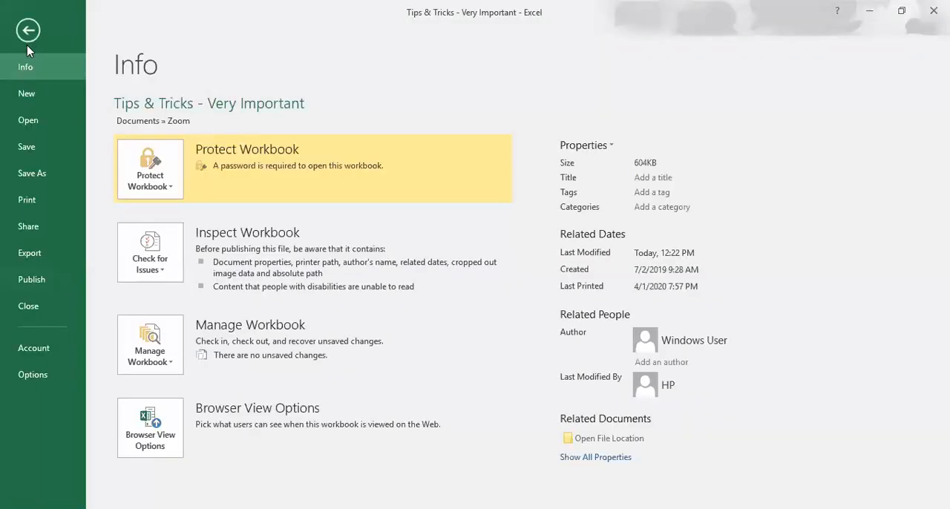
{"action": "left_click", "coordinate": [178, 192]}
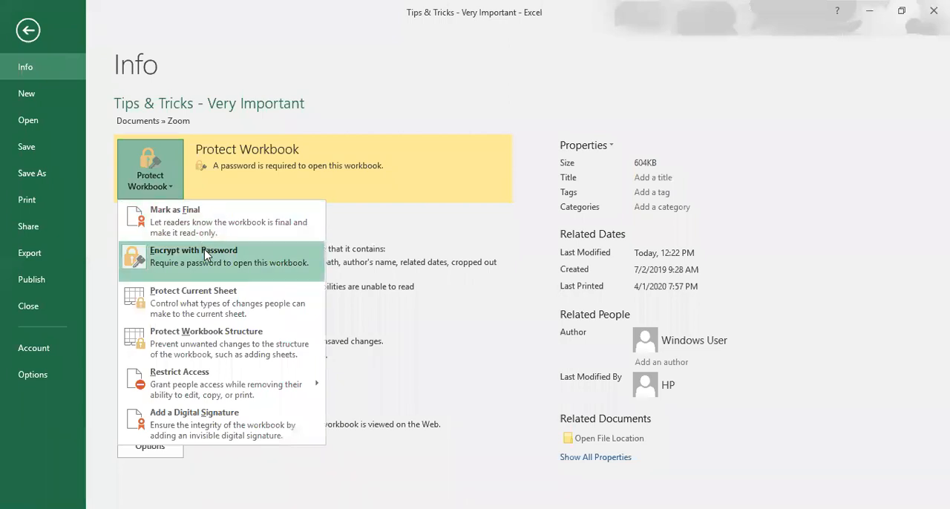
{"action": "left_click", "coordinate": [206, 255]}
{"action": "type", "text": "12"}
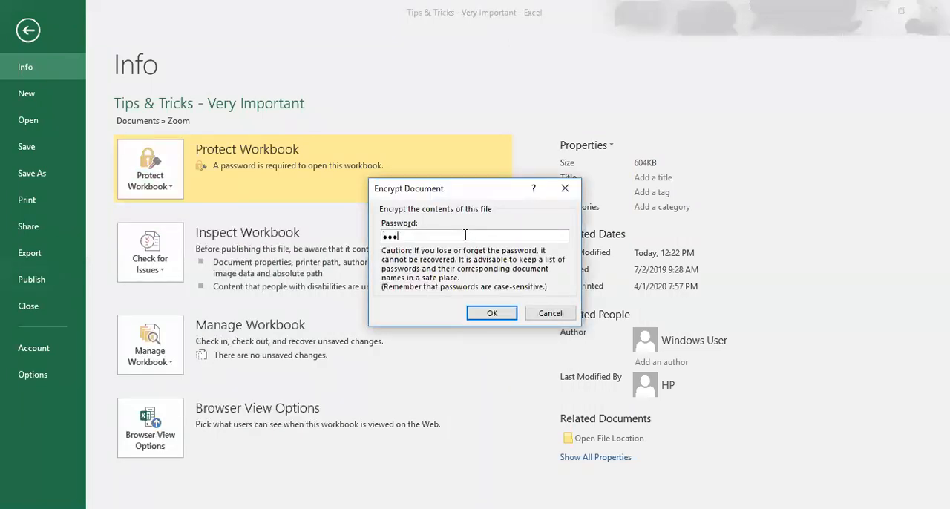
{"action": "key", "text": "BackSpace"}
{"action": "key", "text": "BackSpace"}
{"action": "left_click", "coordinate": [490, 313]}
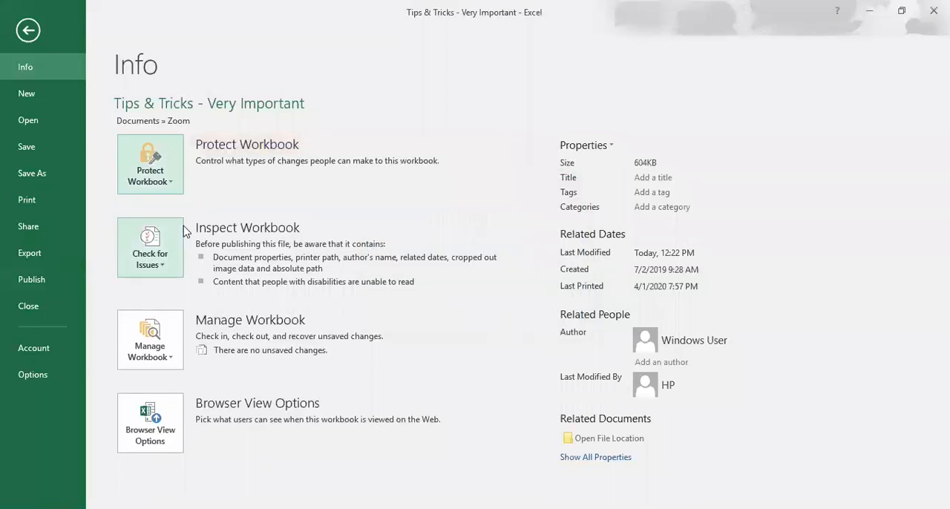
{"action": "left_click", "coordinate": [42, 147]}
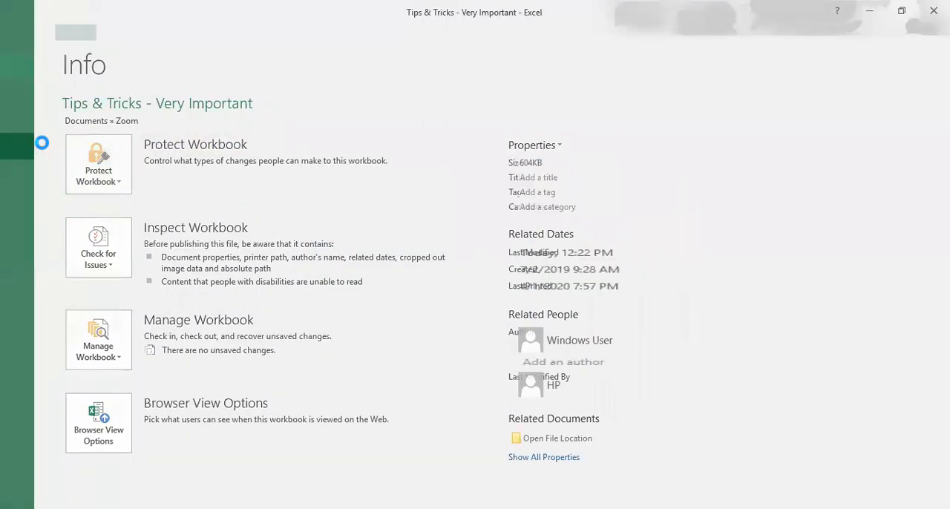
Step: Close the workbook and reopen Tips & Tricks - Very Important from the recent files to check that it opens without a password
{"action": "left_click", "coordinate": [21, 33]}
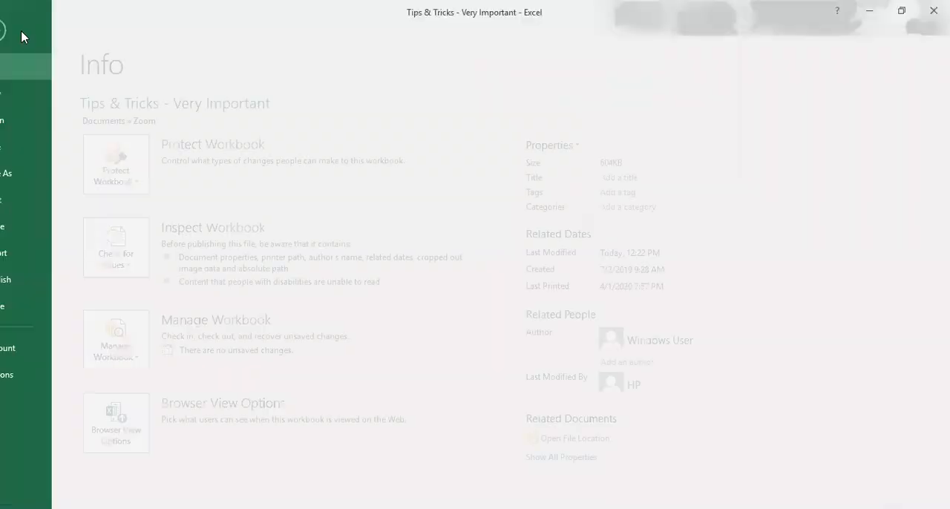
{"action": "left_click", "coordinate": [28, 306]}
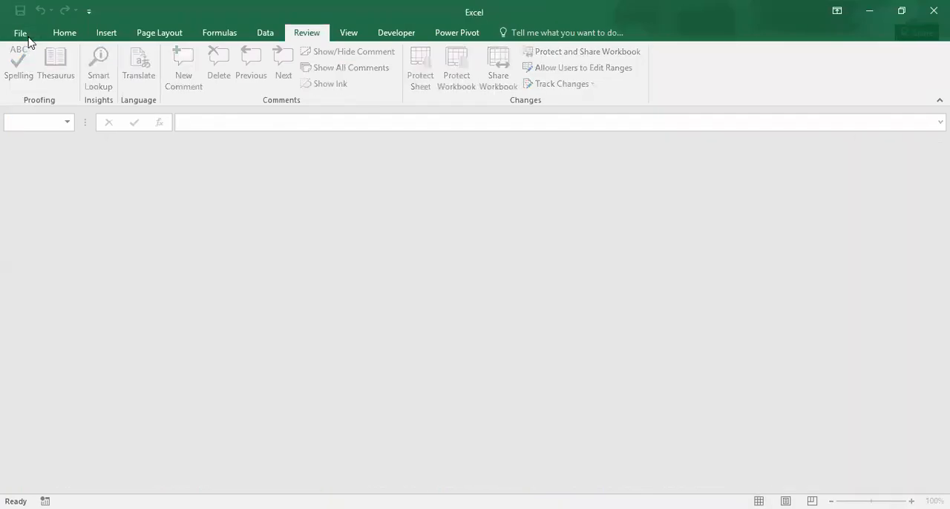
{"action": "left_click", "coordinate": [25, 36]}
{"action": "left_click", "coordinate": [412, 152]}
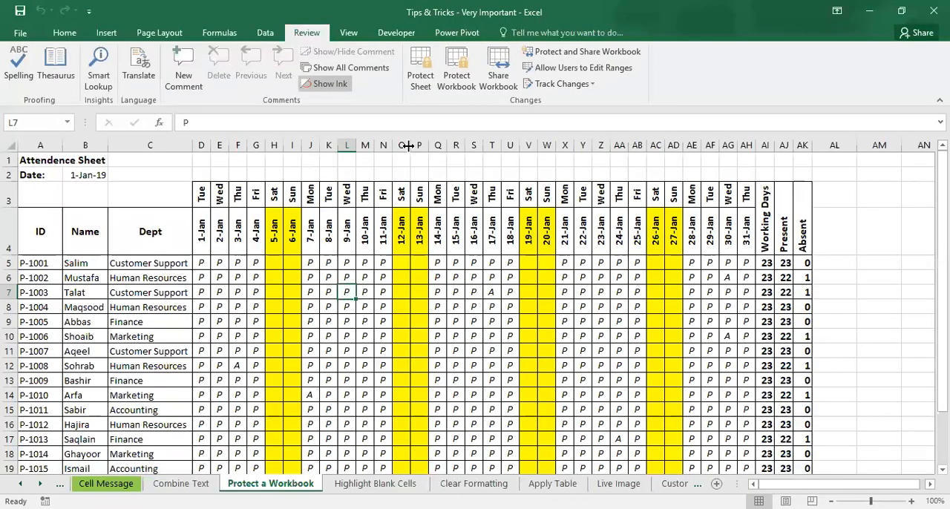
Step: Go to the Highlight Blank Cells sheet and set its zoom to 90%
{"action": "left_click", "coordinate": [365, 485]}
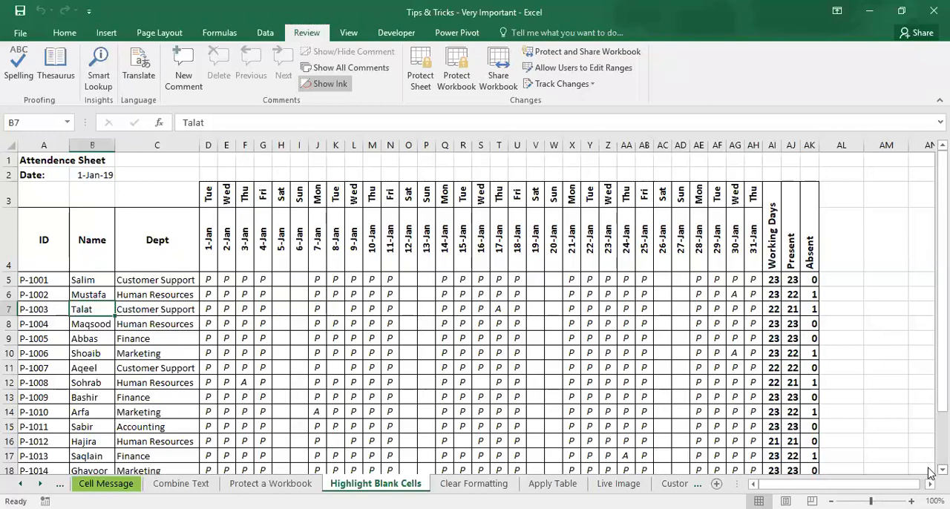
{"action": "scroll", "coordinate": [929, 470], "scroll_direction": "down", "scroll_amount": 2}
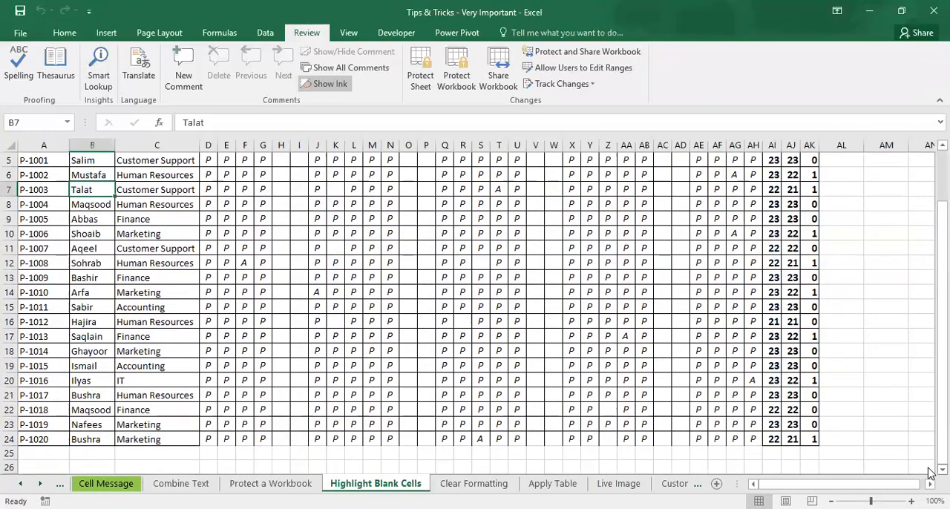
{"action": "scroll", "coordinate": [929, 152], "scroll_direction": "up", "scroll_amount": 1}
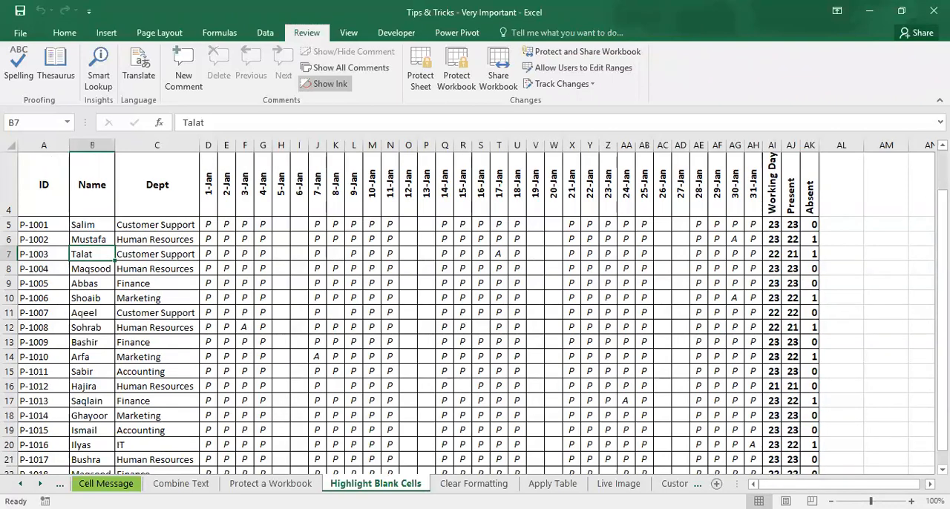
{"action": "left_click_drag", "start_coordinate": [870, 501], "coordinate": [867, 501]}
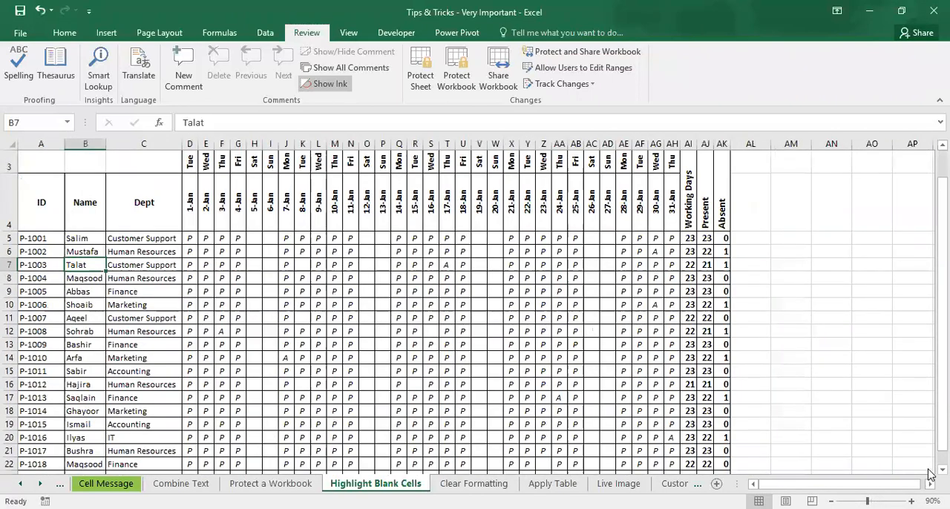
{"action": "scroll", "coordinate": [928, 470], "scroll_direction": "down", "scroll_amount": 1}
{"action": "scroll", "coordinate": [930, 475], "scroll_direction": "down", "scroll_amount": 1}
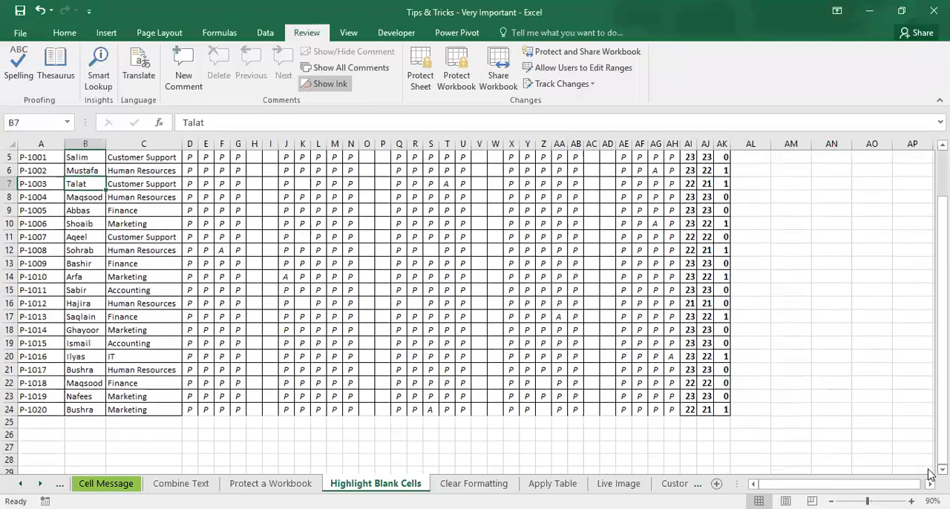
Step: Select the weekday attendance ranges D5:G24, J5:N24, Q5:U24, X5:AB24 and AE5:AH24 together, leaving out the weekend columns
{"action": "left_click", "coordinate": [189, 160]}
{"action": "key", "text": "Up"}
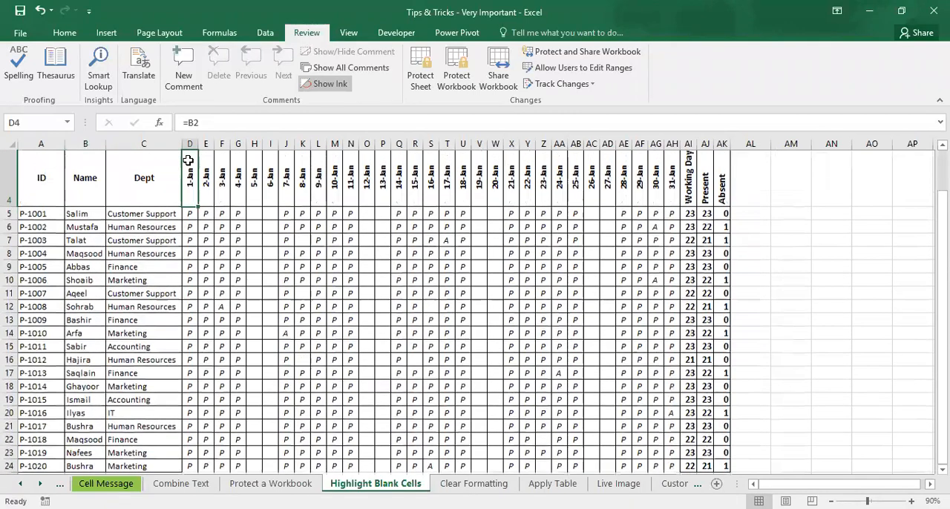
{"action": "key", "text": "Down"}
{"action": "key", "text": "ctrl+shift+Right"}
{"action": "key", "text": "ctrl+shift+Down"}
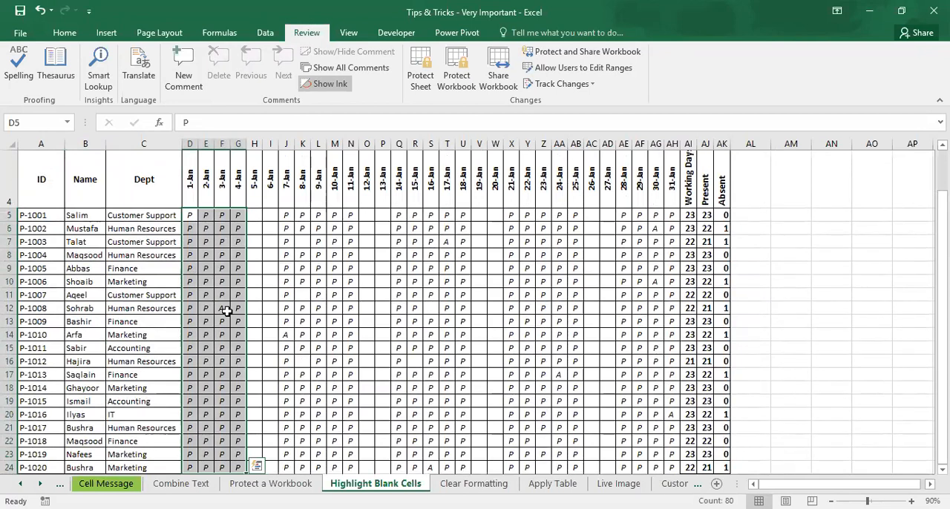
{"action": "left_click_drag", "start_coordinate": [288, 215], "coordinate": [352, 464]}
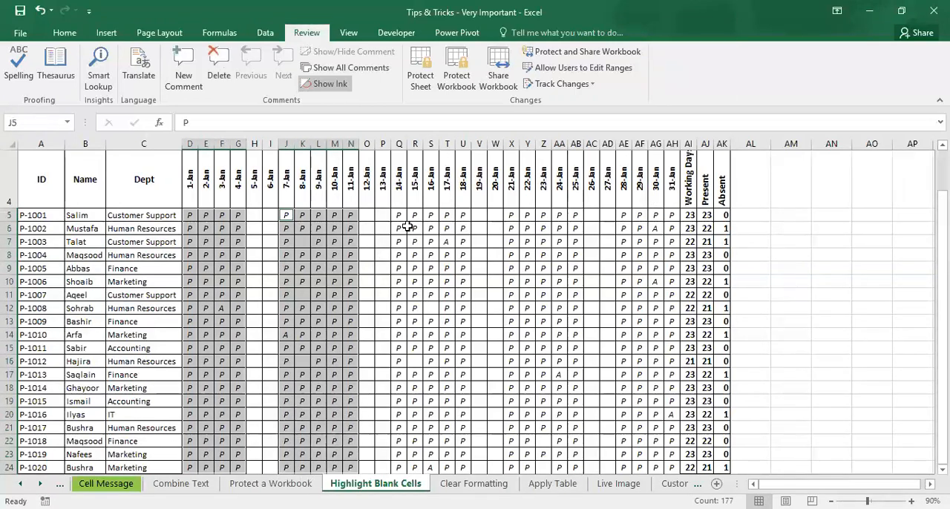
{"action": "left_click_drag", "start_coordinate": [396, 214], "coordinate": [469, 464]}
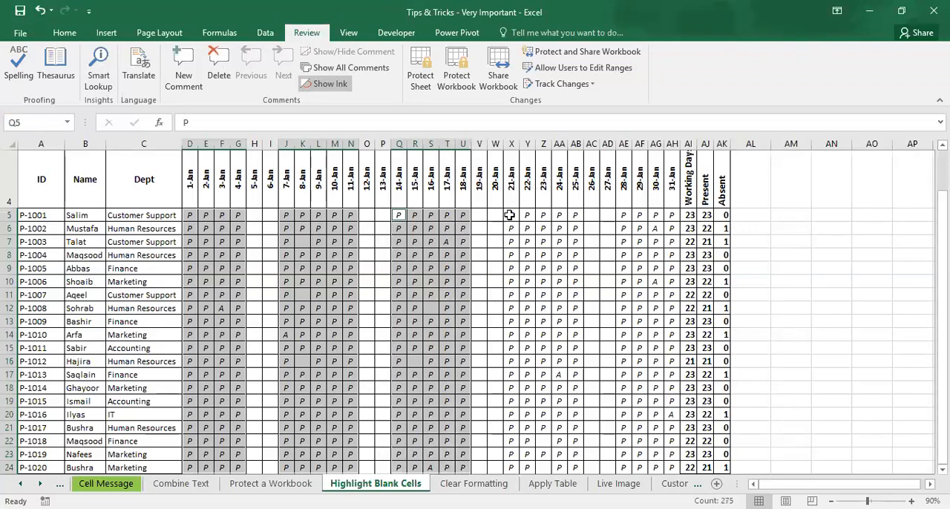
{"action": "left_click_drag", "start_coordinate": [511, 215], "coordinate": [573, 461]}
{"action": "left_click", "coordinate": [621, 215], "text": "ctrl"}
{"action": "left_click_drag", "start_coordinate": [627, 236], "coordinate": [669, 463]}
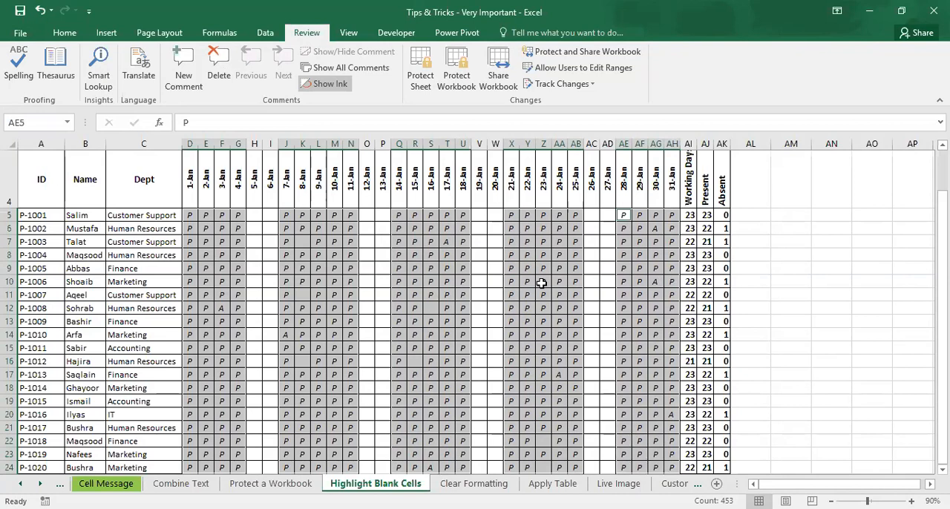
Step: Narrow the selection to only its blank cells using Go To Special with the Blanks option
{"action": "key", "text": "F5"}
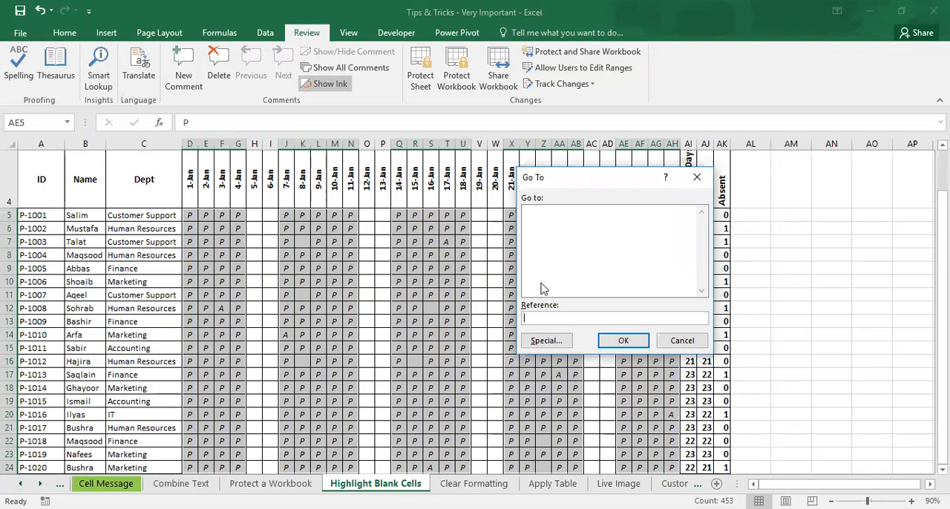
{"action": "key", "text": "Escape"}
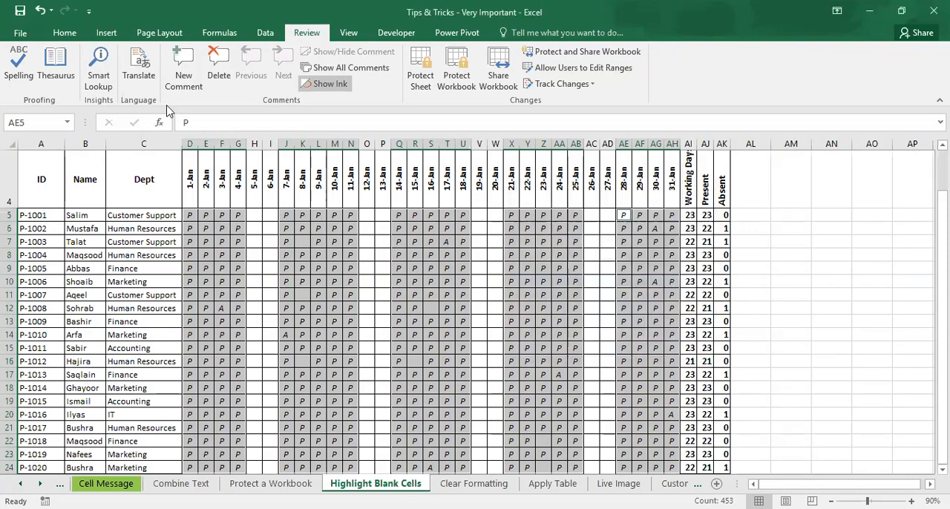
{"action": "left_click", "coordinate": [65, 33]}
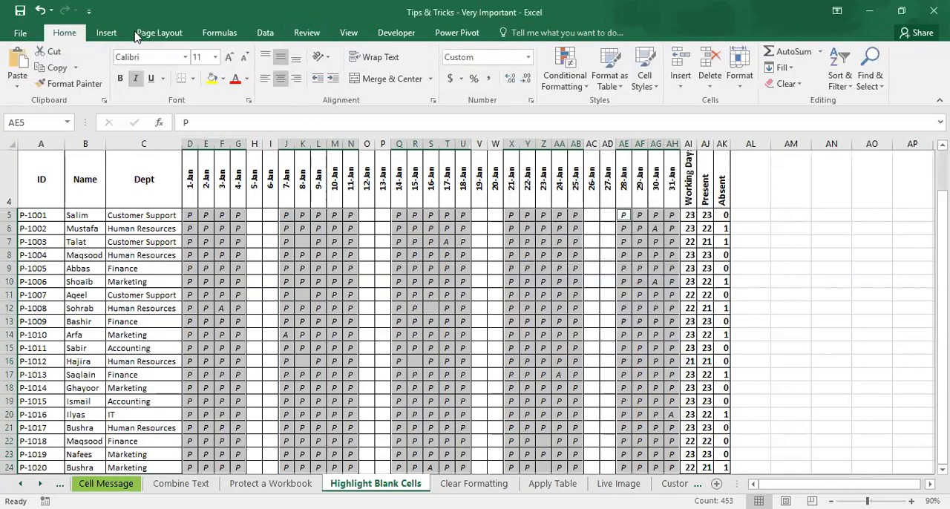
{"action": "left_click", "coordinate": [873, 86]}
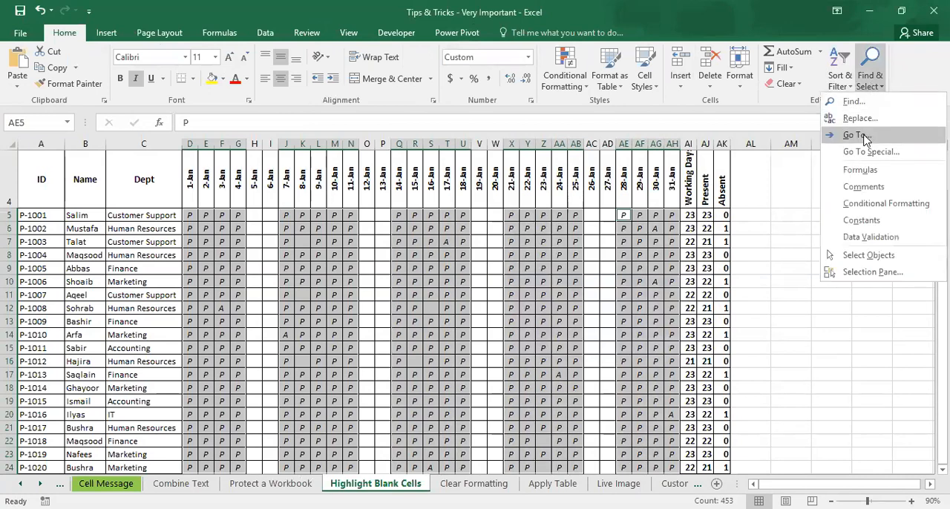
{"action": "left_click", "coordinate": [859, 135]}
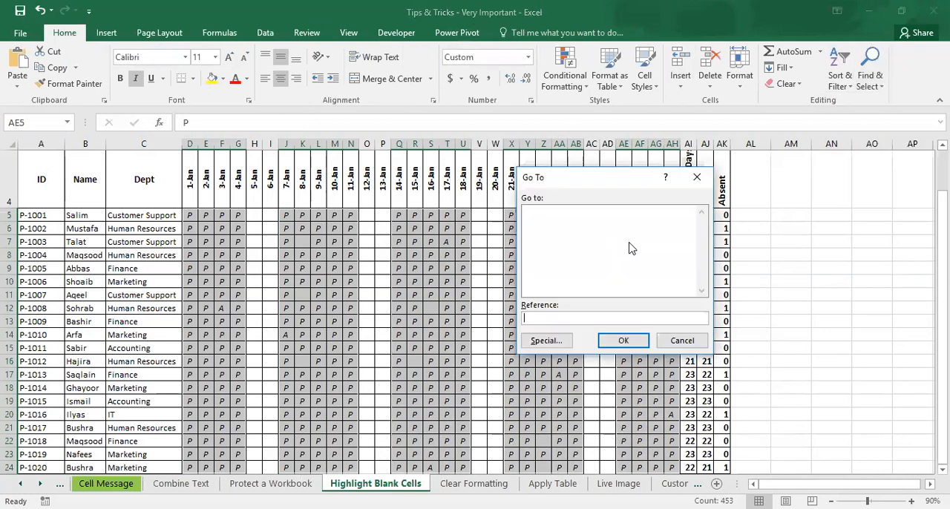
{"action": "left_click", "coordinate": [545, 341]}
{"action": "left_click", "coordinate": [541, 285]}
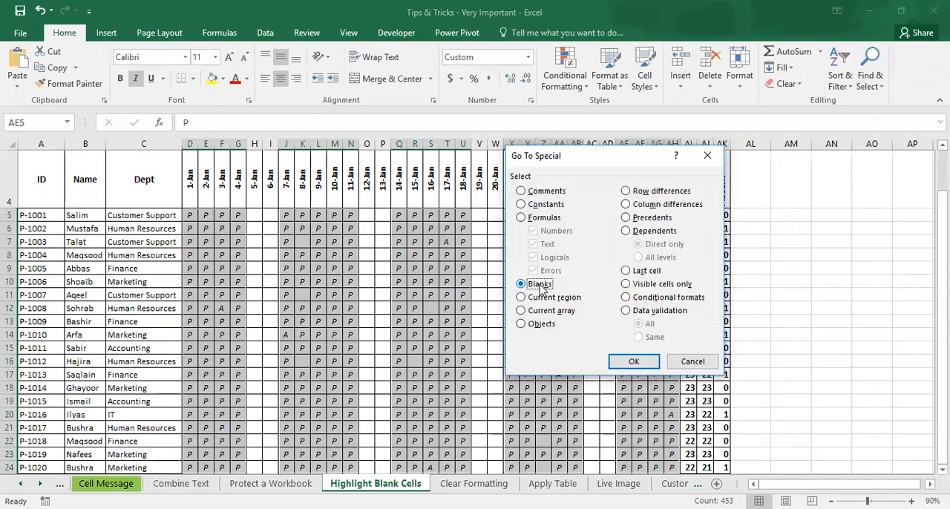
{"action": "left_click", "coordinate": [635, 362]}
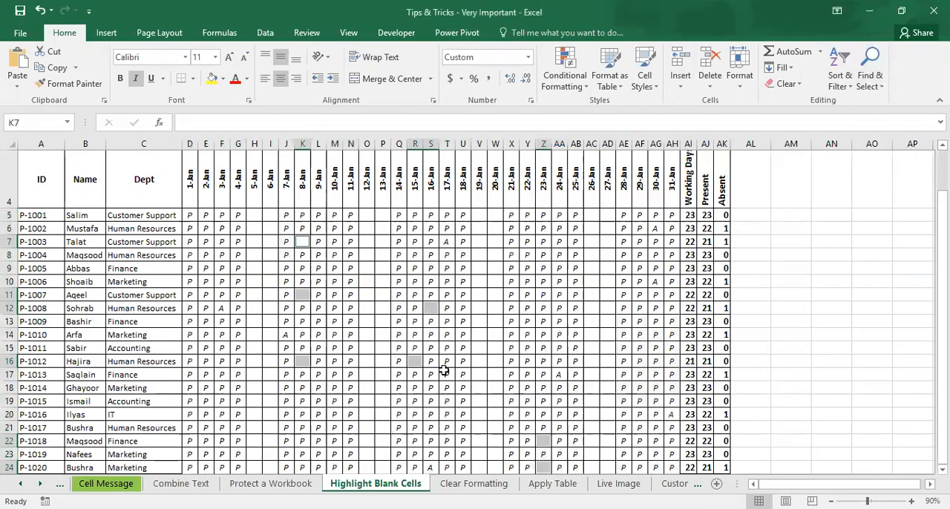
Step: Fill the selected blank attendance cells with yellow and enter 0 in all of them at once
{"action": "left_click", "coordinate": [211, 79]}
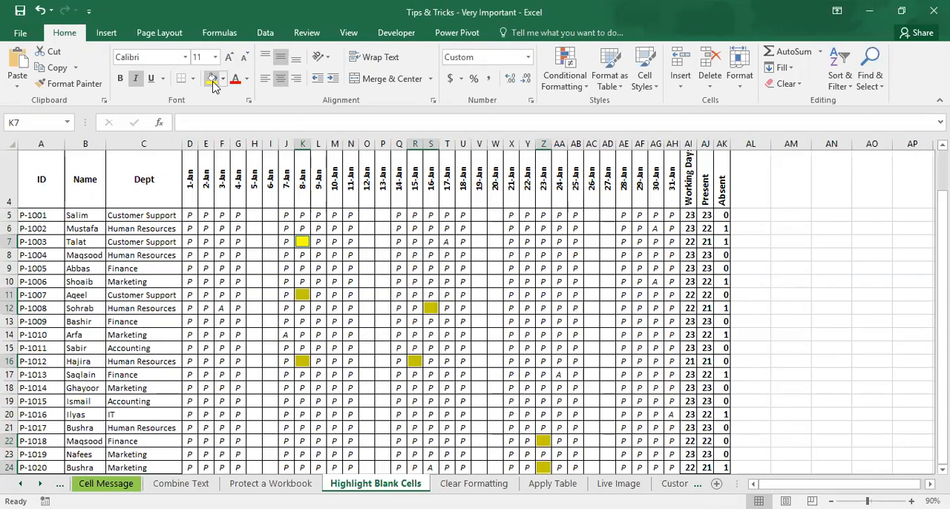
{"action": "type", "text": "0"}
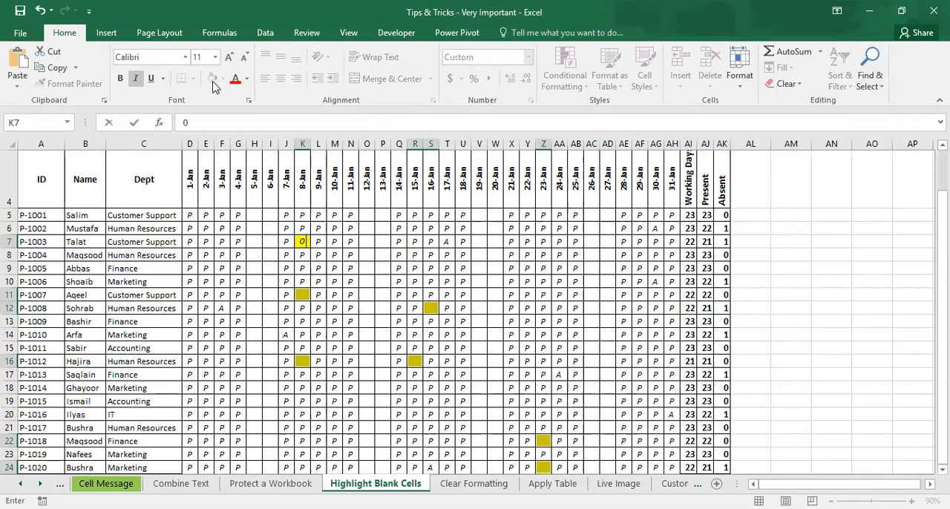
{"action": "key", "text": "ctrl+Return"}
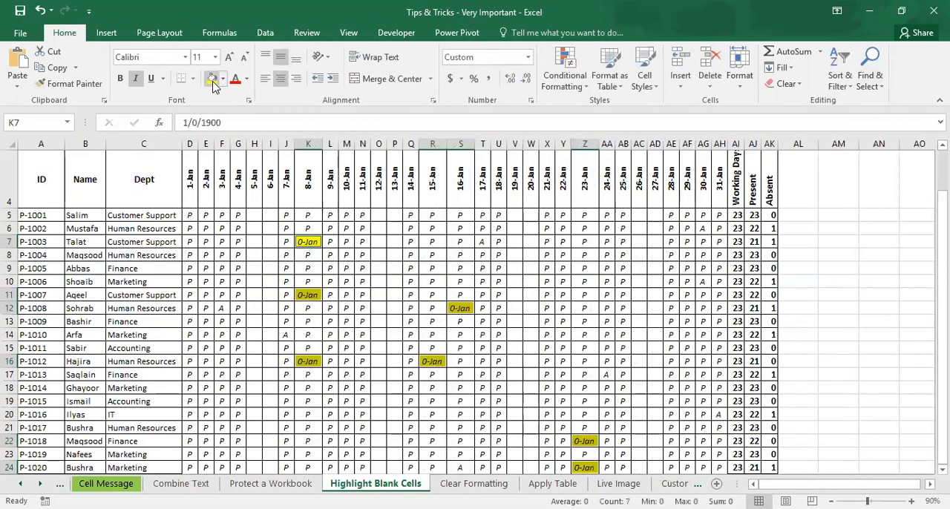
Step: Try the comma style on the yellow cells, settle on the General number format and deselect them
{"action": "left_click", "coordinate": [488, 83]}
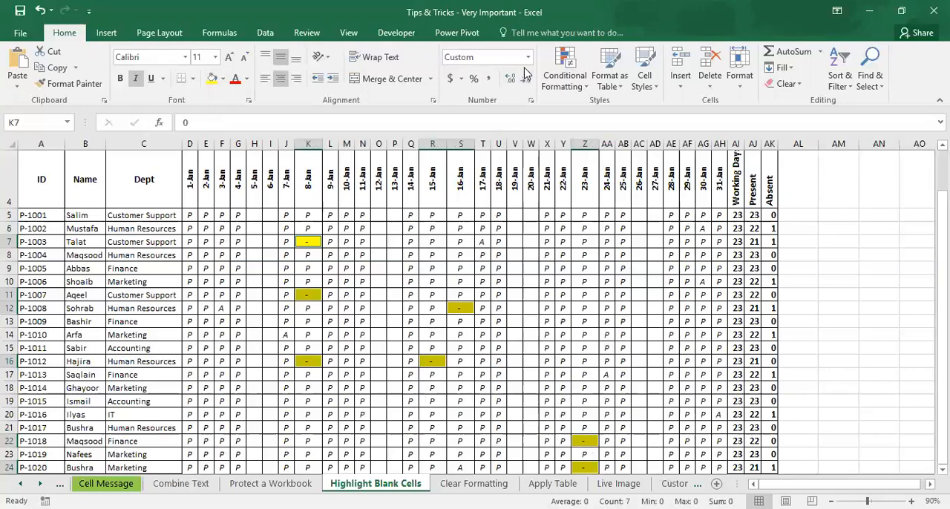
{"action": "left_click", "coordinate": [528, 65]}
{"action": "left_click", "coordinate": [518, 80]}
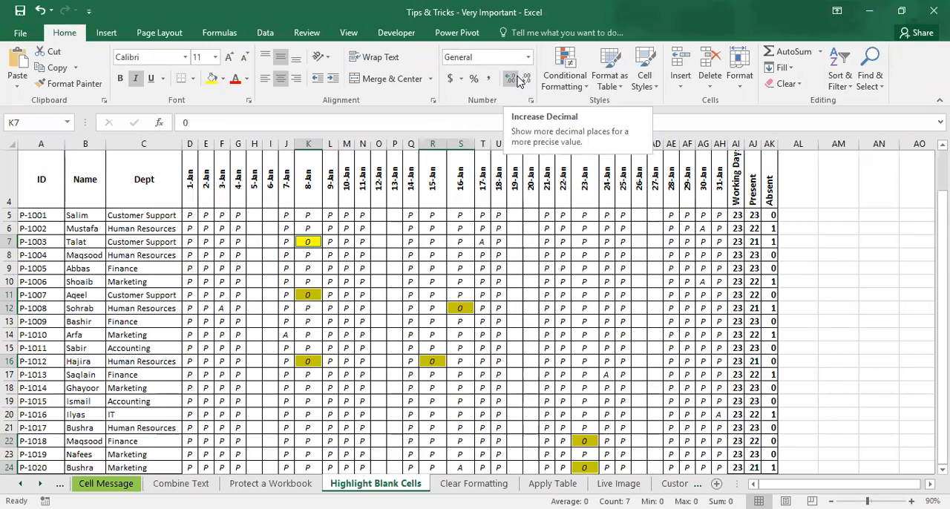
{"action": "left_click", "coordinate": [363, 268]}
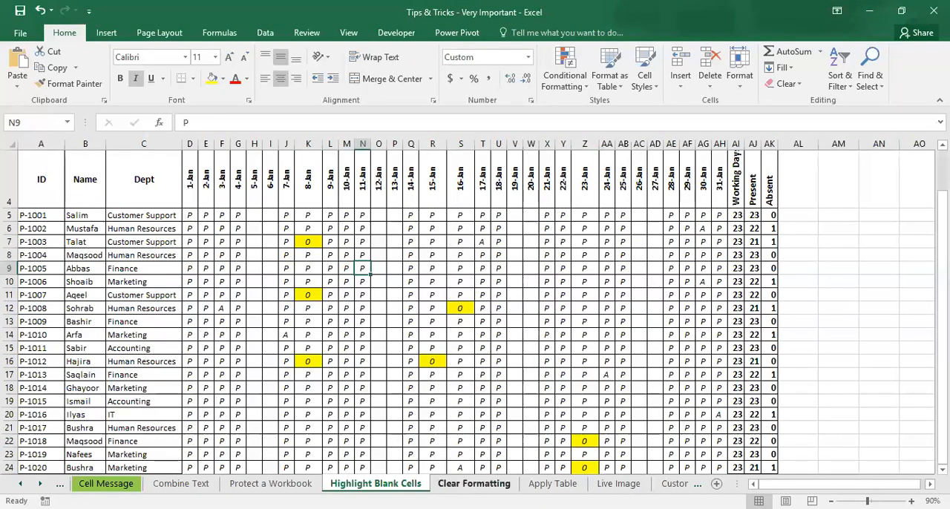
Step: On the Clear Formatting sheet, select the whole employee data range and clear only its formats
{"action": "key", "text": "ctrl+Page_Down"}
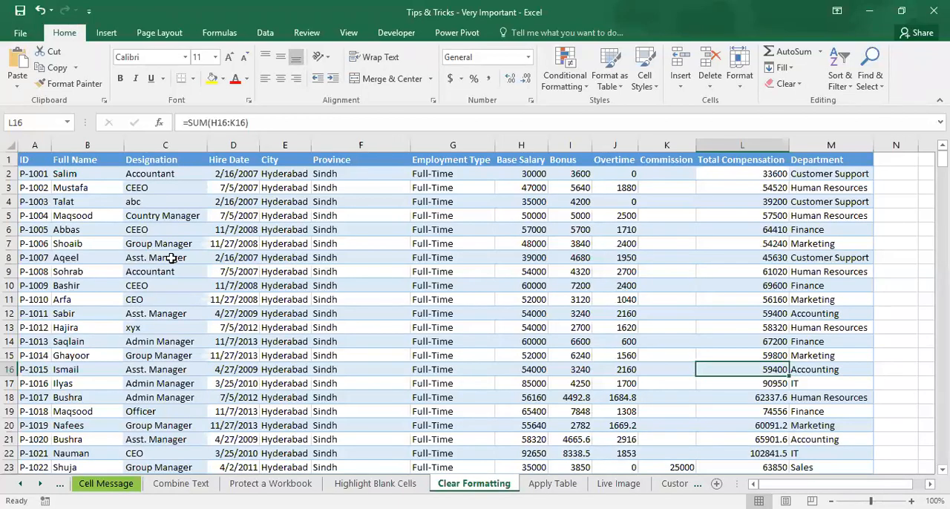
{"action": "key", "text": "ctrl+a"}
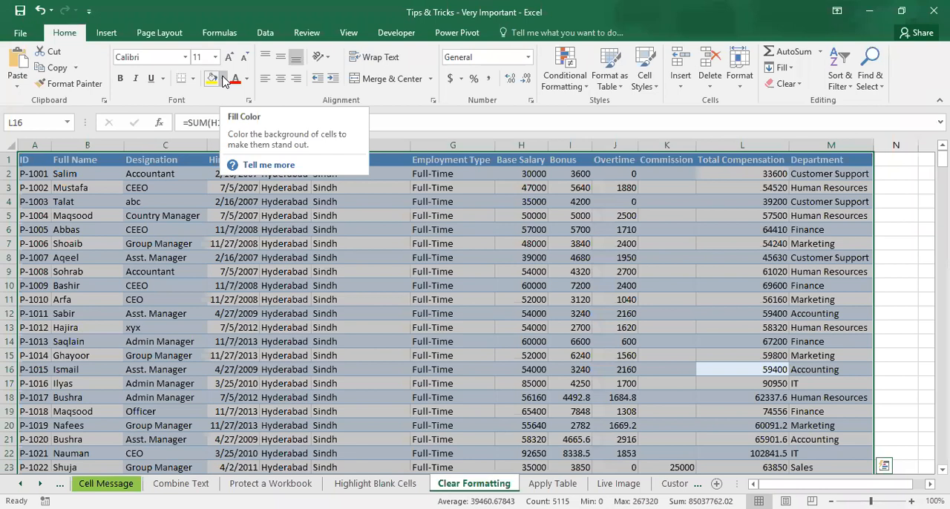
{"action": "left_click", "coordinate": [801, 88]}
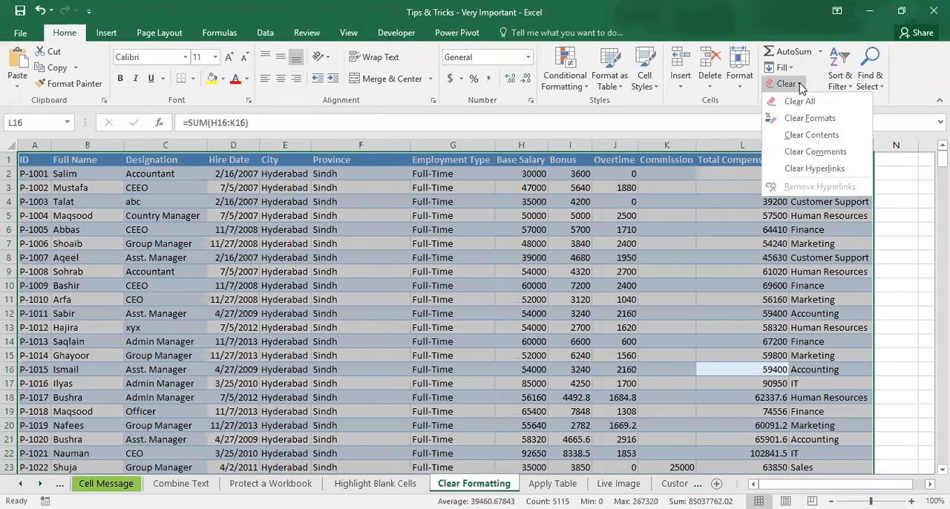
{"action": "left_click", "coordinate": [845, 124]}
{"action": "left_click", "coordinate": [361, 229]}
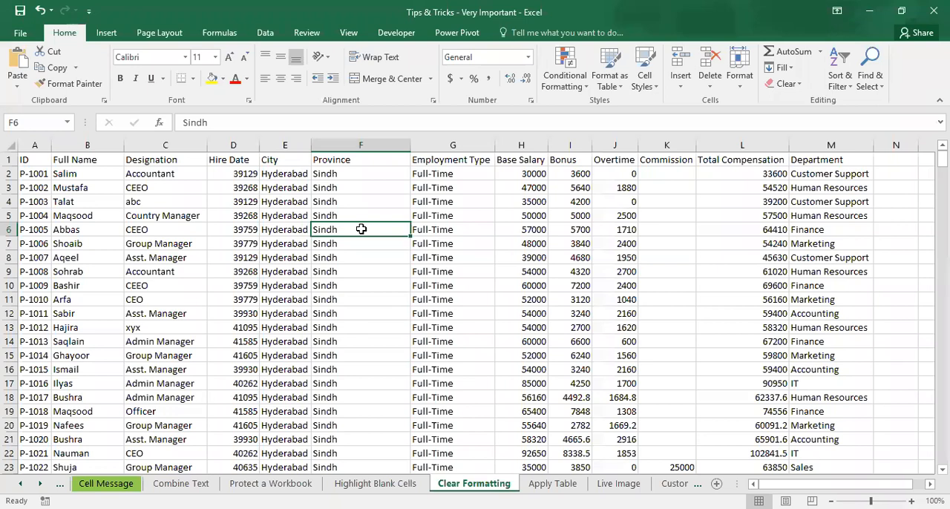
Step: Apply the Short Date format to the Hire Date column D
{"action": "left_click", "coordinate": [239, 144]}
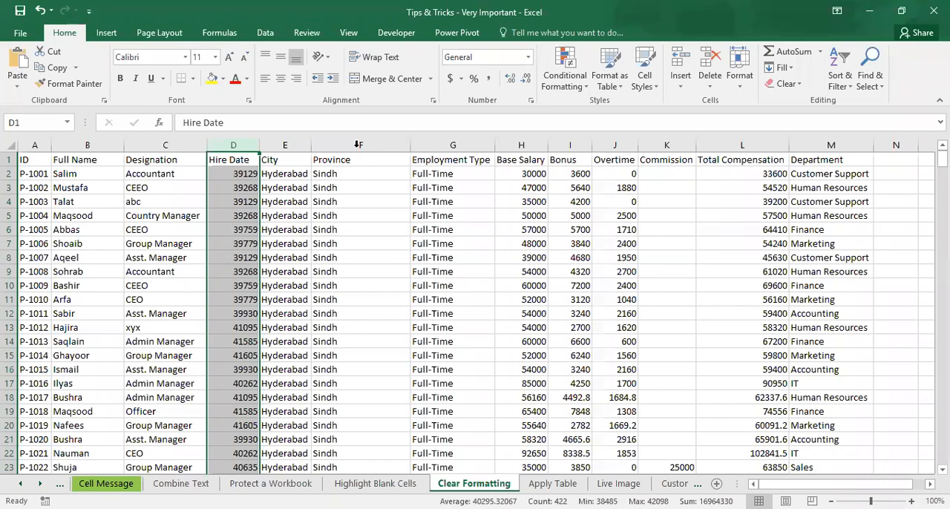
{"action": "left_click", "coordinate": [529, 58]}
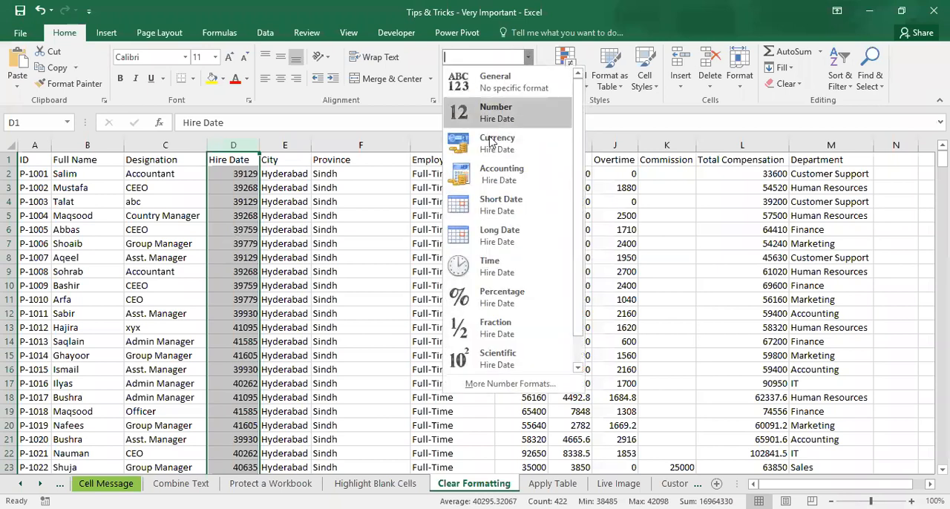
{"action": "left_click", "coordinate": [515, 205]}
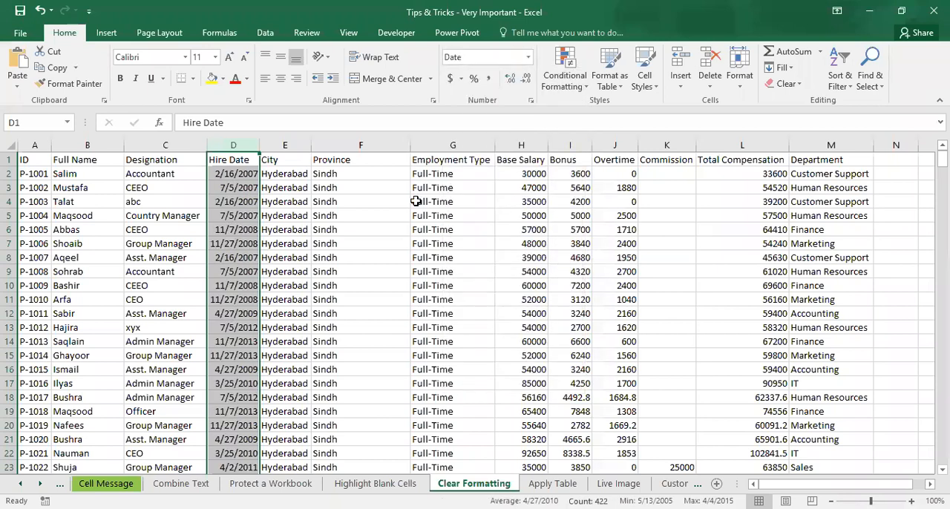
{"action": "left_click", "coordinate": [251, 239]}
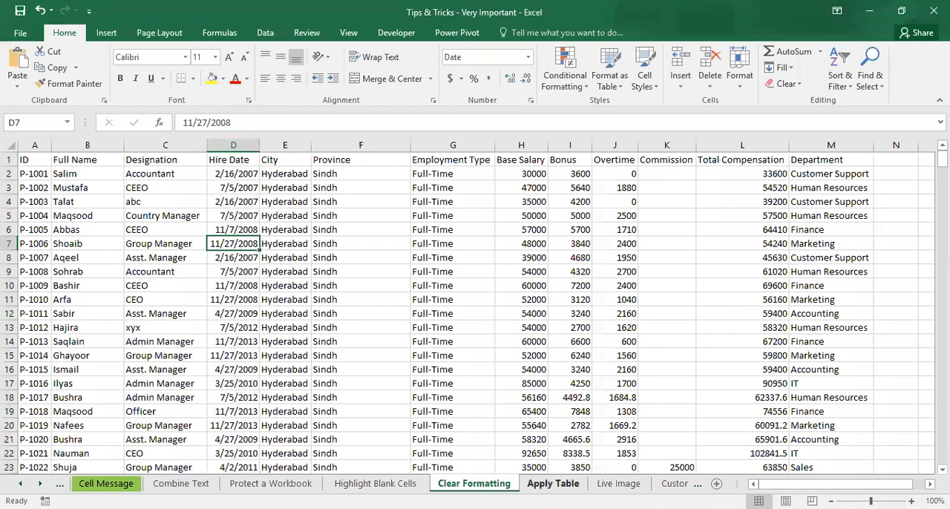
Step: On the Apply Table sheet, convert the employee data range A1:M422 into a table with headers and deselect it
{"action": "left_click", "coordinate": [553, 484]}
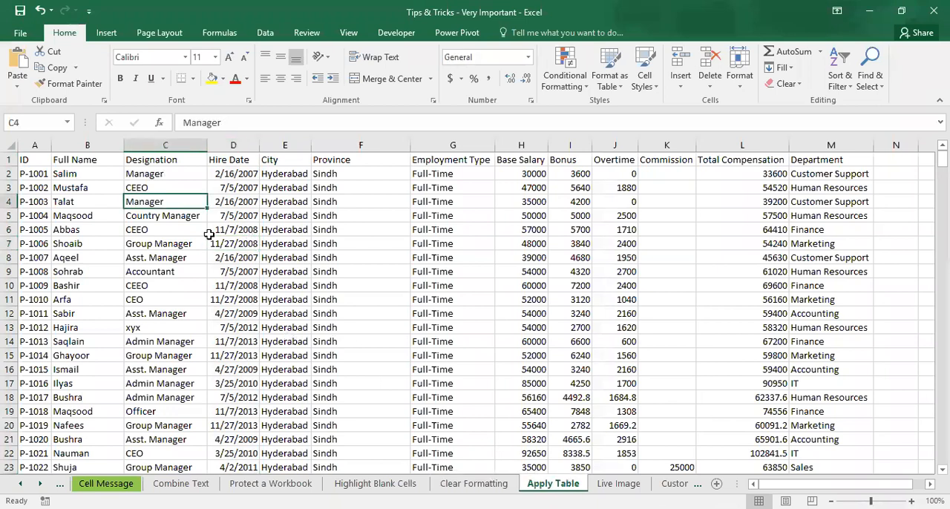
{"action": "left_click", "coordinate": [210, 233]}
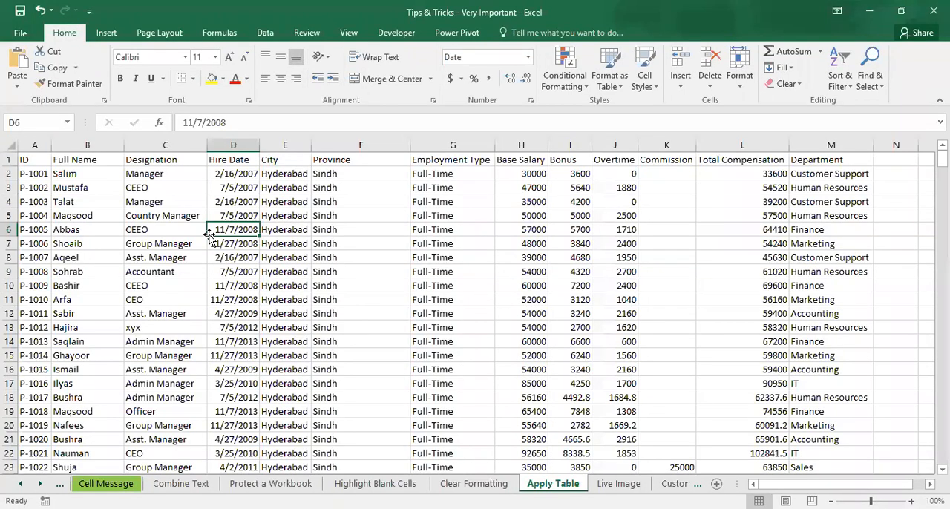
{"action": "left_click", "coordinate": [106, 34]}
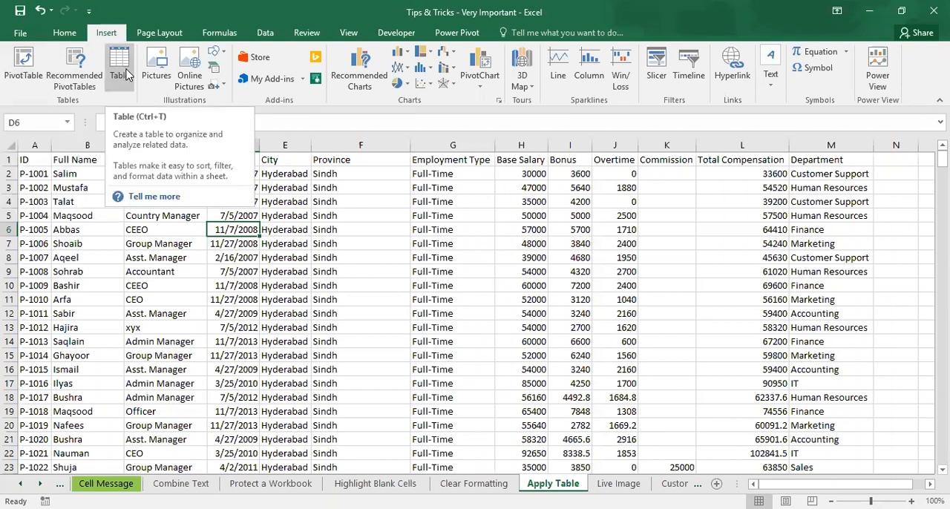
{"action": "left_click", "coordinate": [277, 249]}
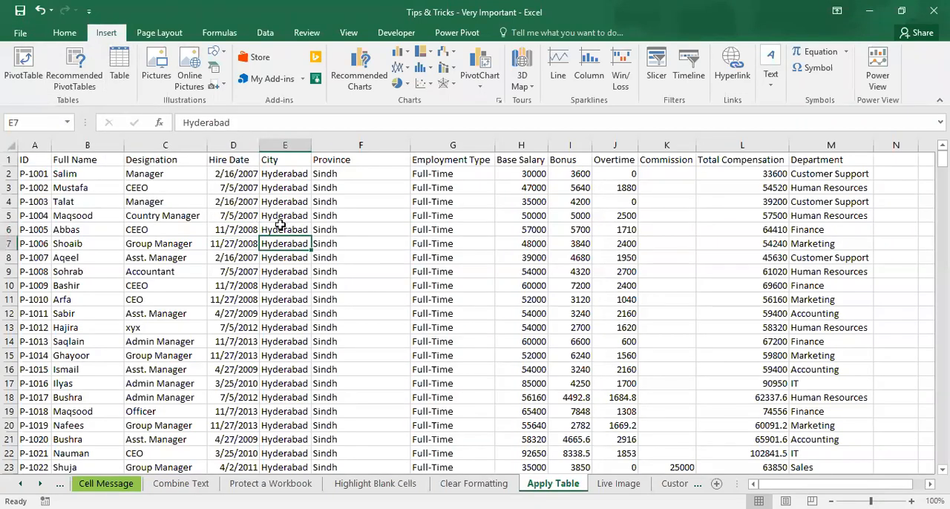
{"action": "left_click", "coordinate": [232, 200]}
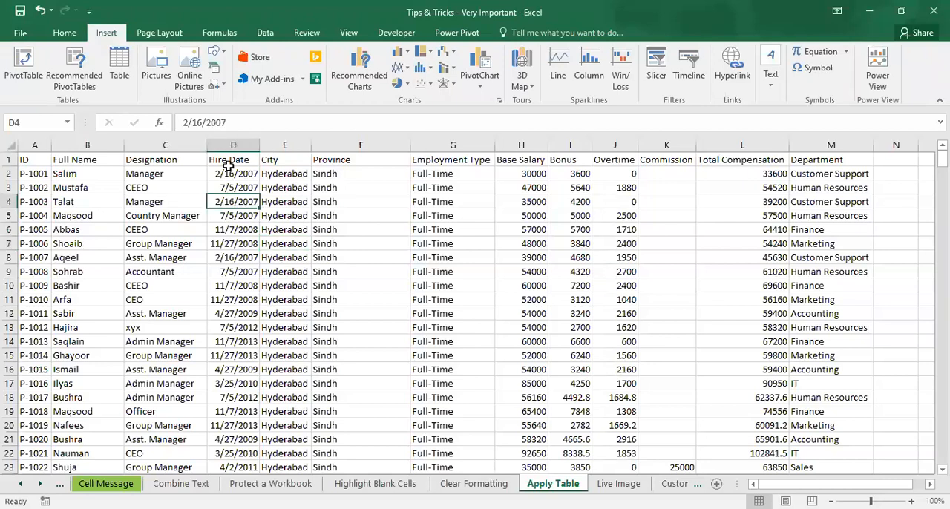
{"action": "left_click", "coordinate": [121, 71]}
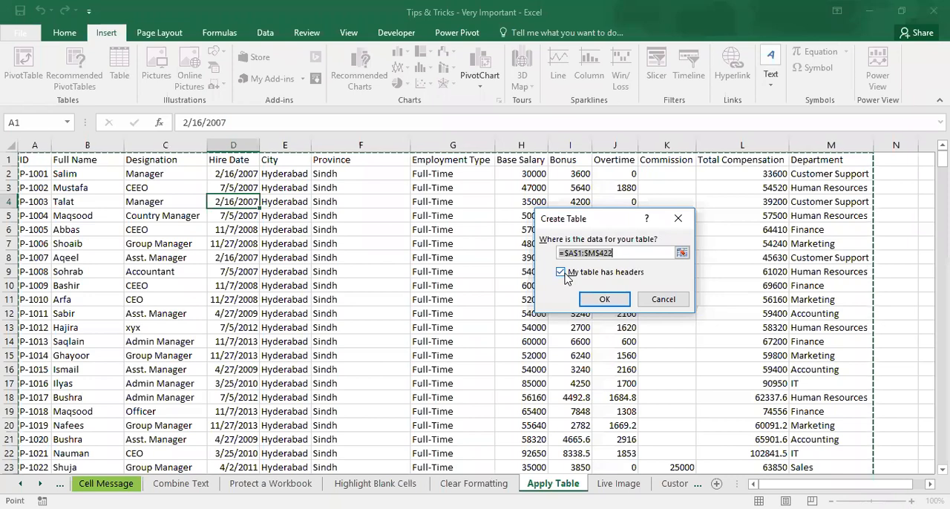
{"action": "left_click", "coordinate": [598, 303]}
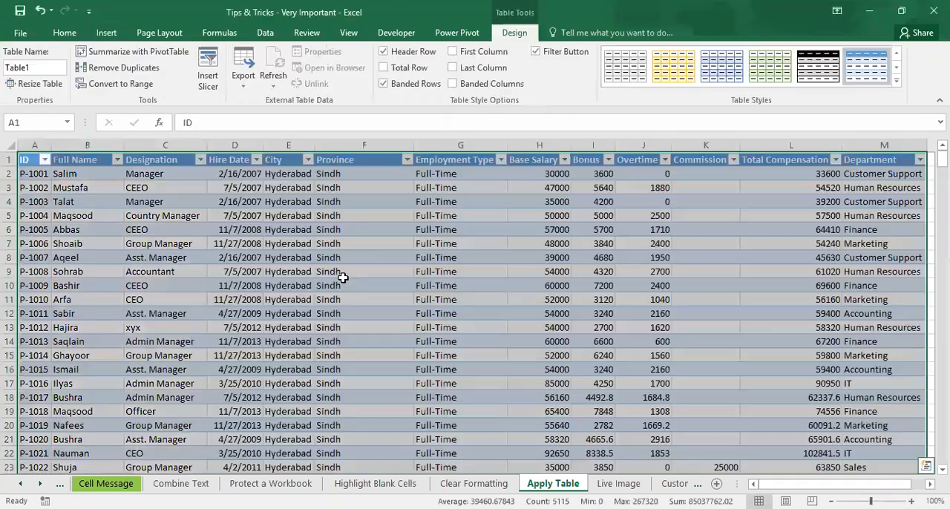
{"action": "left_click", "coordinate": [343, 283]}
{"action": "left_click", "coordinate": [343, 282]}
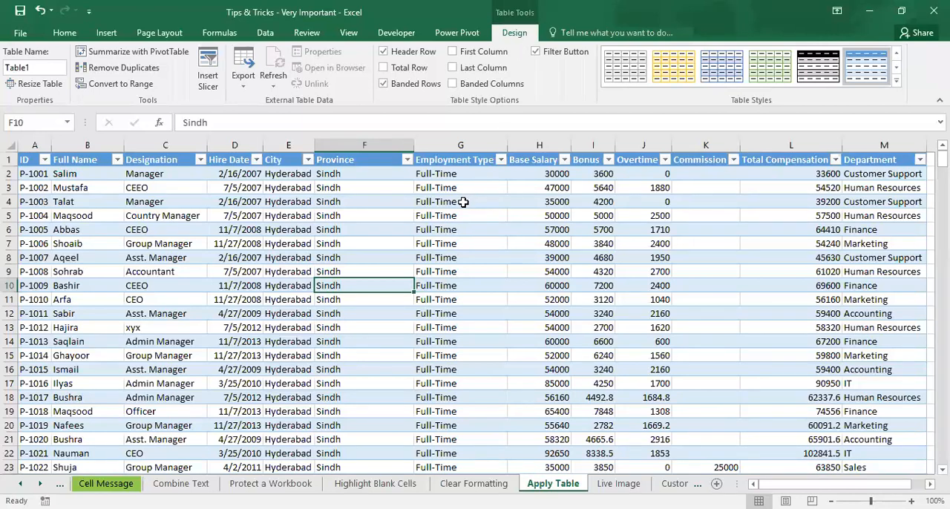
Step: Try the green banded light style with gridlines on the table, and settle on no style by clearing the table style
{"action": "left_click", "coordinate": [861, 185]}
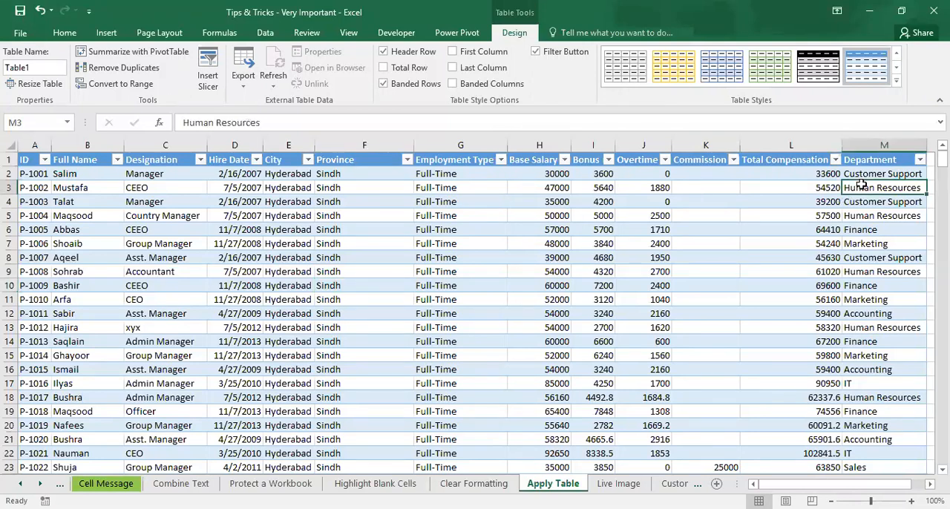
{"action": "key", "text": "Right"}
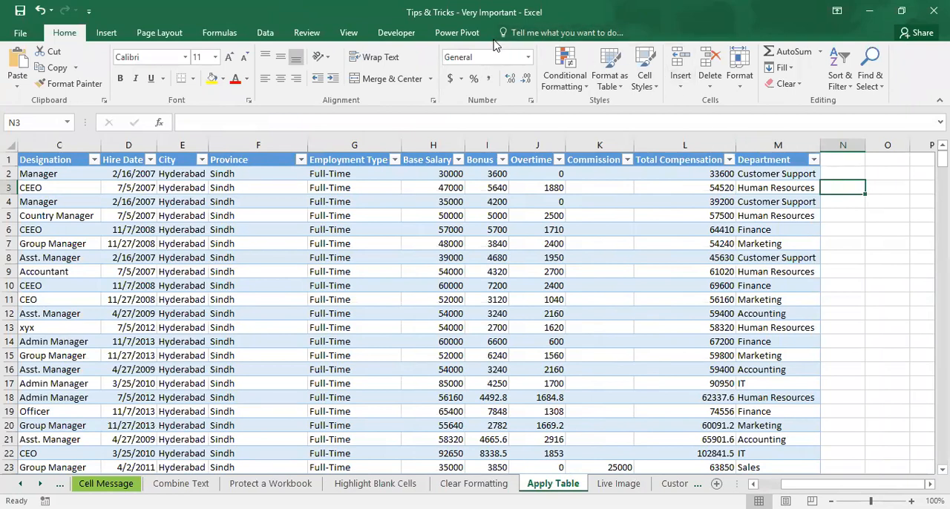
{"action": "left_click", "coordinate": [885, 241]}
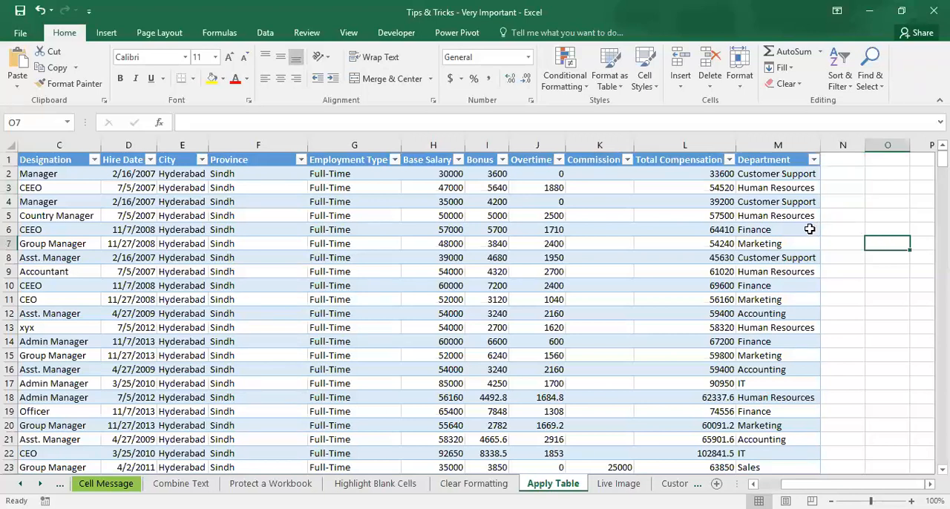
{"action": "left_click", "coordinate": [781, 246]}
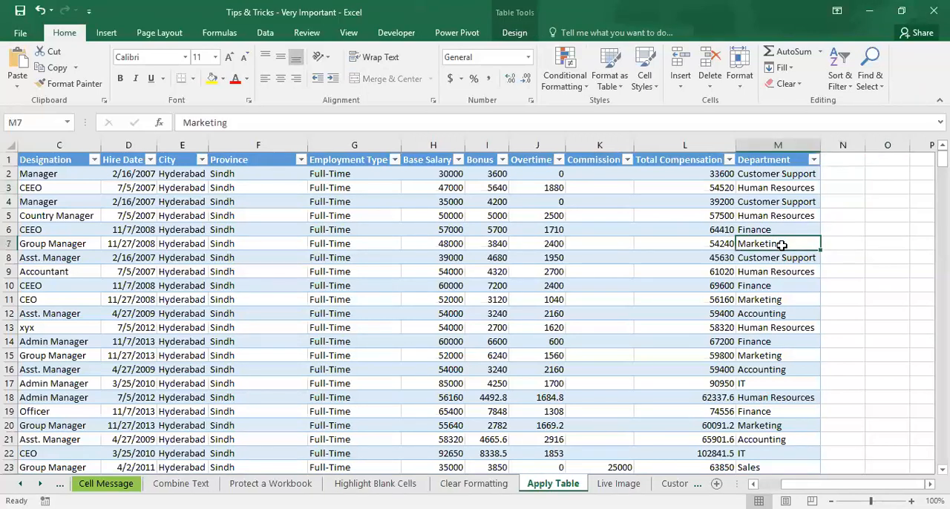
{"action": "left_click", "coordinate": [518, 32]}
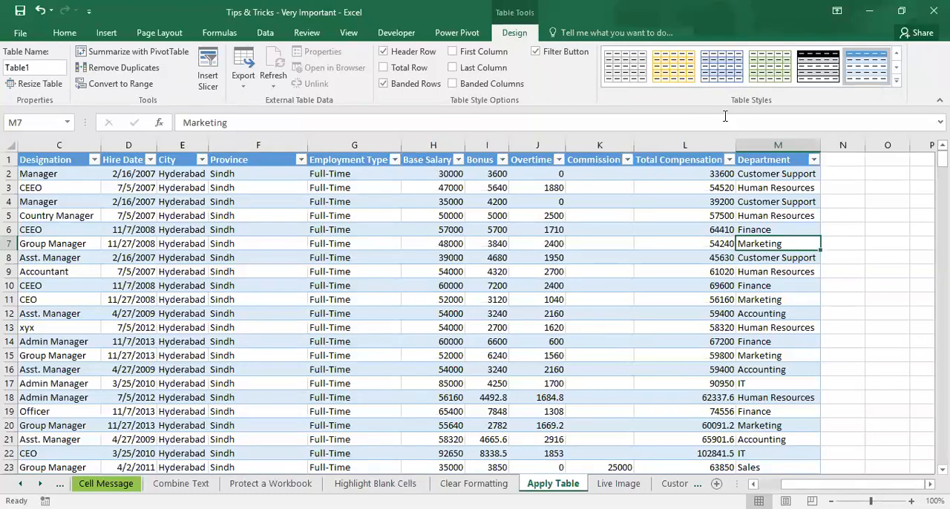
{"action": "left_click", "coordinate": [770, 67]}
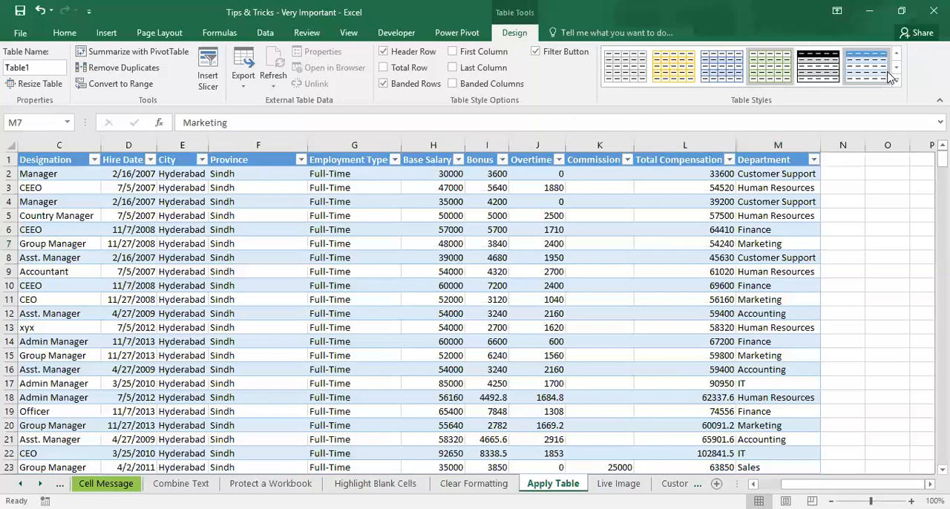
{"action": "left_click", "coordinate": [429, 201]}
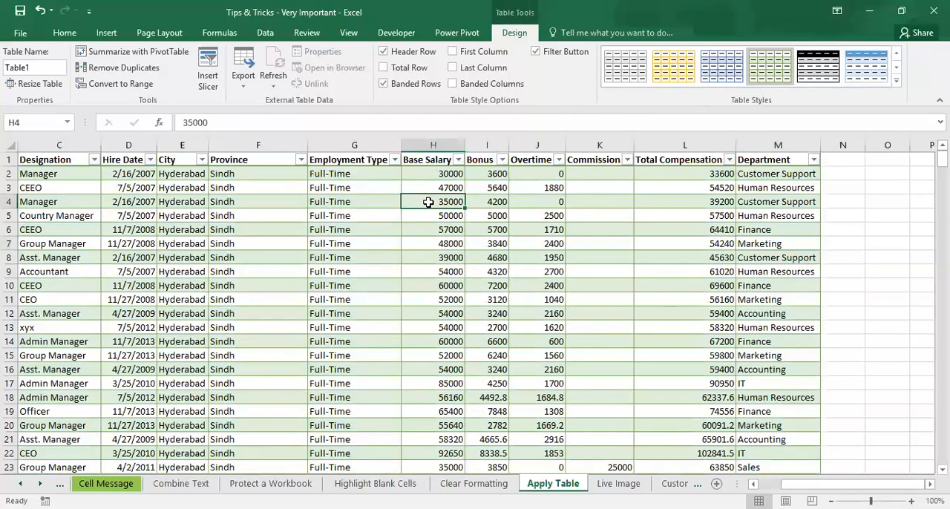
{"action": "key", "text": "ctrl+Up"}
{"action": "key", "text": "ctrl+Left"}
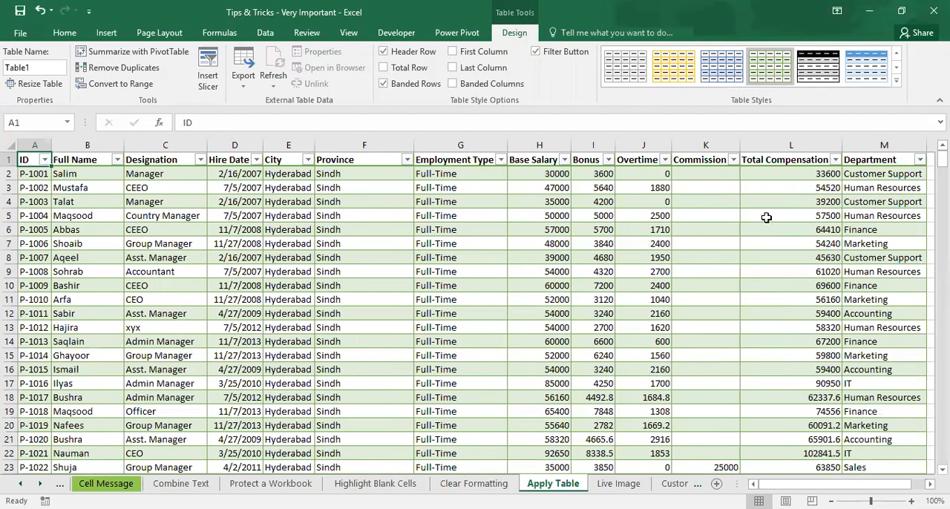
{"action": "left_click", "coordinate": [896, 81]}
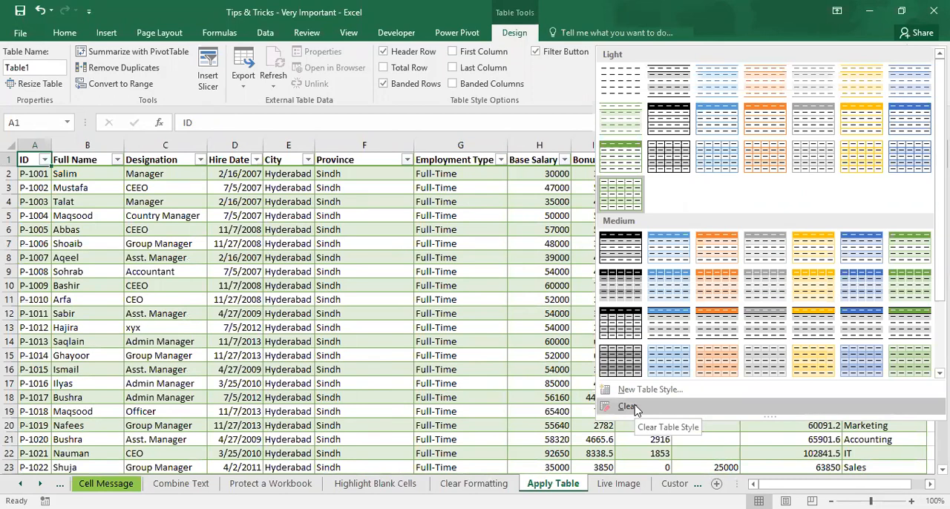
{"action": "left_click", "coordinate": [627, 407]}
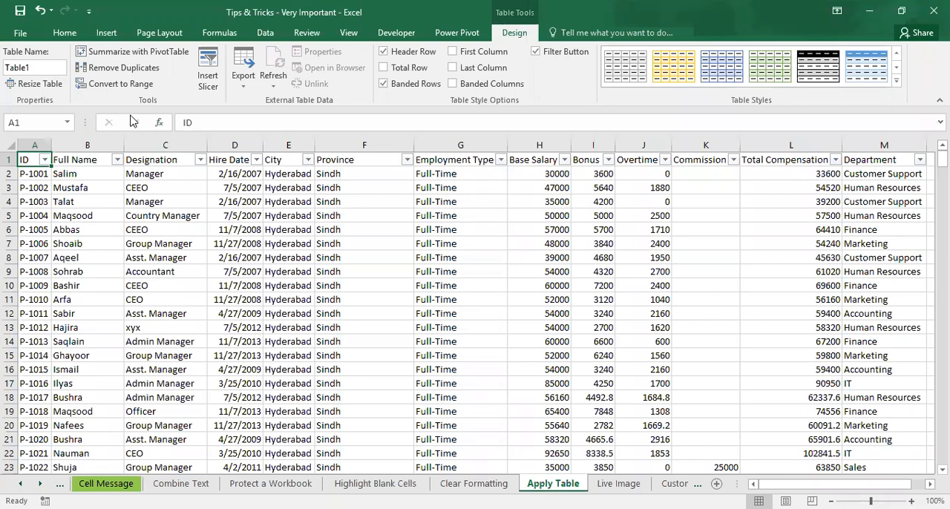
Step: Try to rename the table as "hr data" with a space in the name
{"action": "left_click", "coordinate": [54, 67]}
{"action": "type", "text": "Data"}
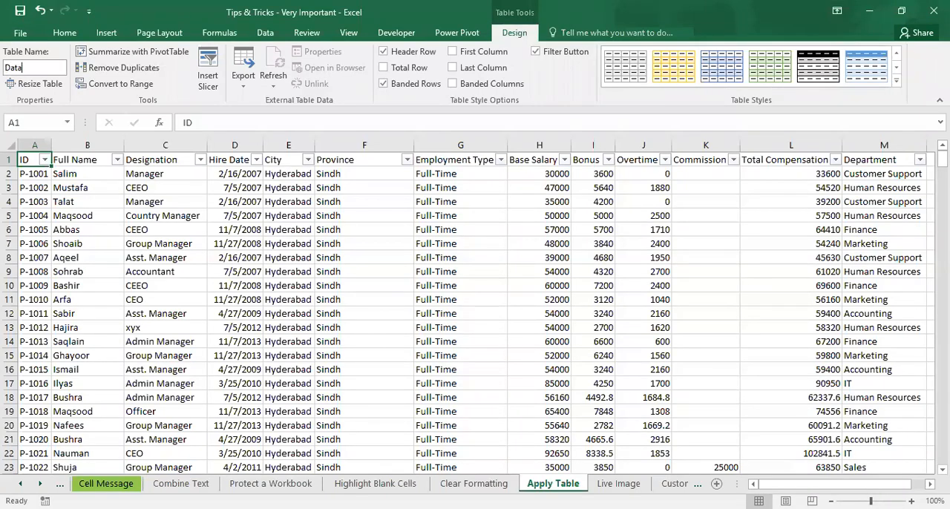
{"action": "key", "text": "BackSpace"}
{"action": "key", "text": "BackSpace"}
{"action": "key", "text": "BackSpace"}
{"action": "key", "text": "BackSpace"}
{"action": "type", "text": "hr data"}
{"action": "key", "text": "Return"}
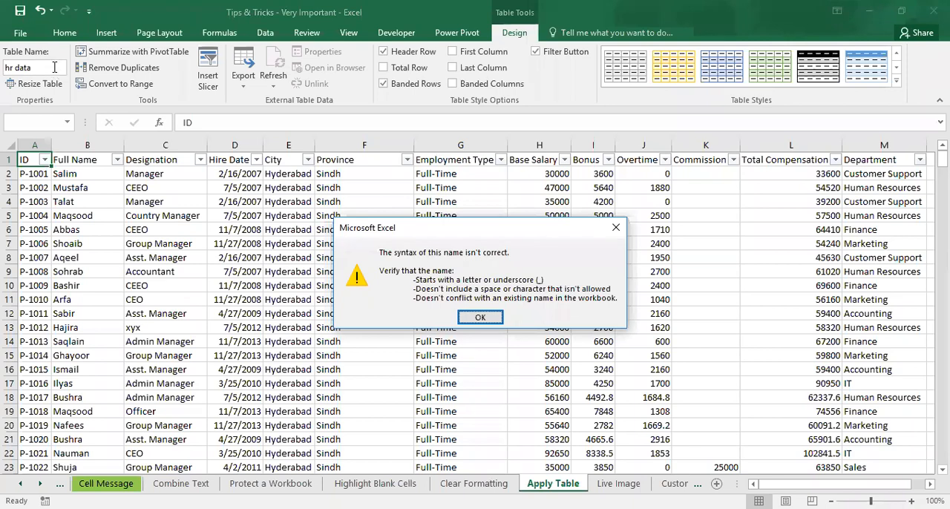
{"action": "key", "text": "Escape"}
Step: Rename the table as hr_data
{"action": "left_click", "coordinate": [54, 67]}
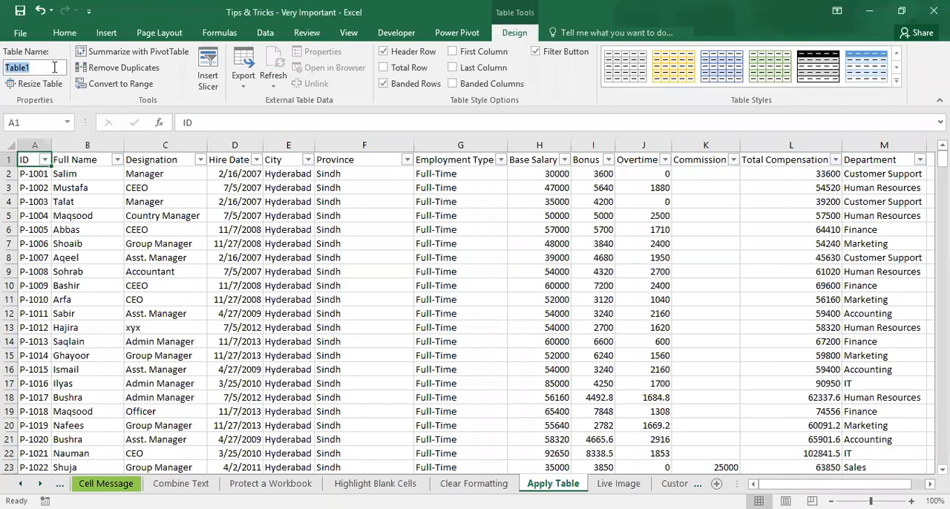
{"action": "type", "text": "hr_data"}
{"action": "left_click", "coordinate": [232, 230]}
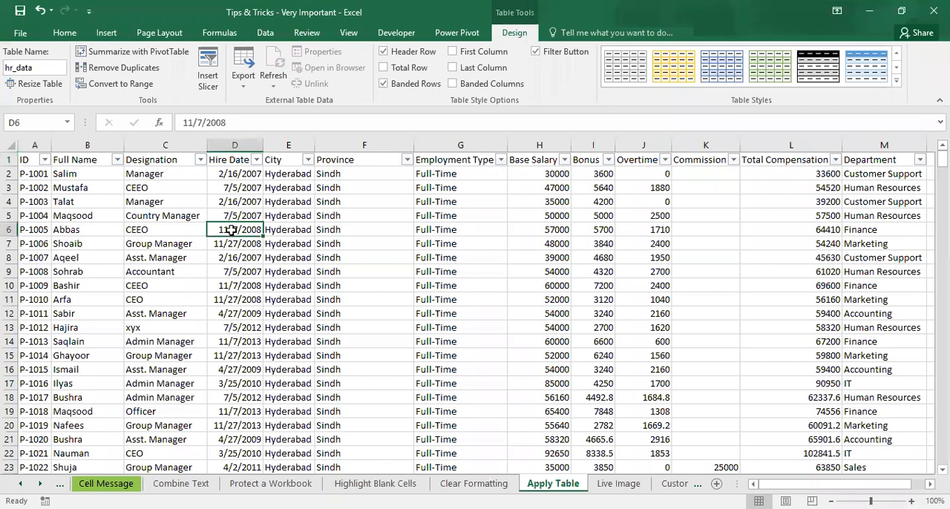
Step: Examine the end of the table, including its last row, its final column and the corner marker that bounds it
{"action": "key", "text": "ctrl+Down"}
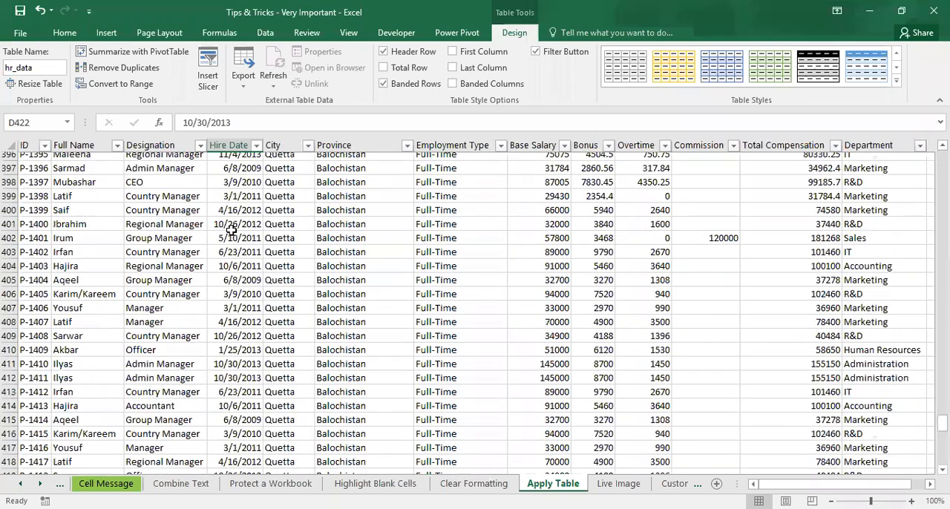
{"action": "key", "text": "Right"}
{"action": "key", "text": "Right"}
{"action": "key", "text": "Right"}
{"action": "key", "text": "Right"}
{"action": "key", "text": "Right"}
{"action": "key", "text": "Right"}
{"action": "key", "text": "Right"}
{"action": "key", "text": "Right"}
{"action": "key", "text": "Right"}
{"action": "key", "text": "Right"}
{"action": "key", "text": "Right"}
{"action": "key", "text": "Right"}
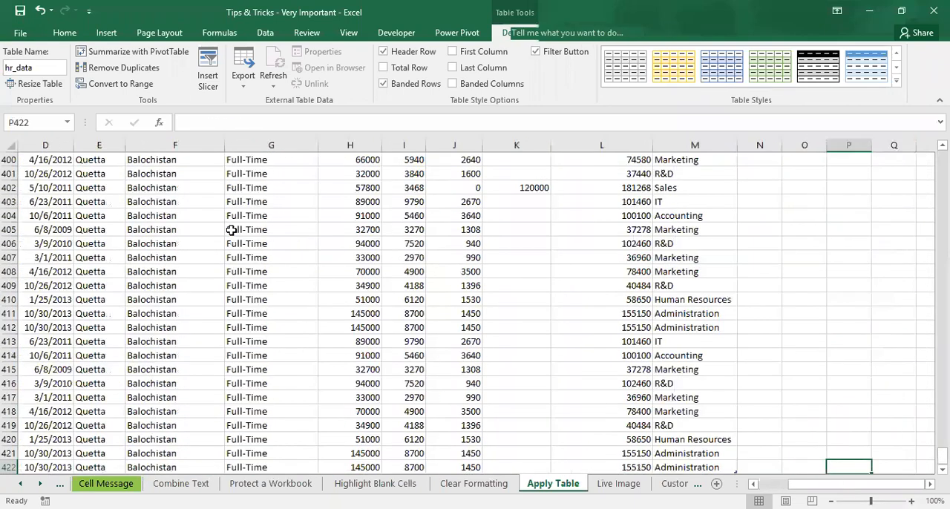
{"action": "key", "text": "Left"}
{"action": "key", "text": "Left"}
{"action": "key", "text": "Left"}
{"action": "key", "text": "Up"}
{"action": "key", "text": "Up"}
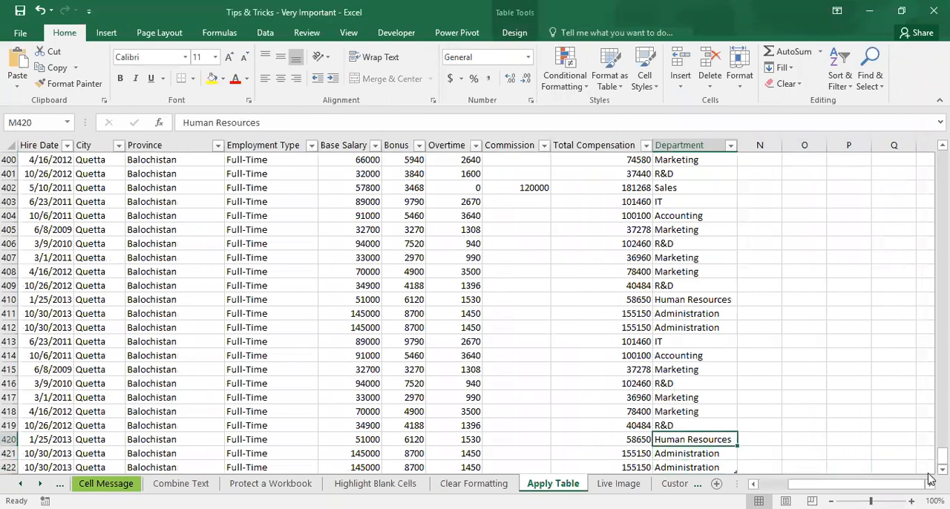
{"action": "scroll", "coordinate": [931, 477], "scroll_direction": "down", "scroll_amount": 3}
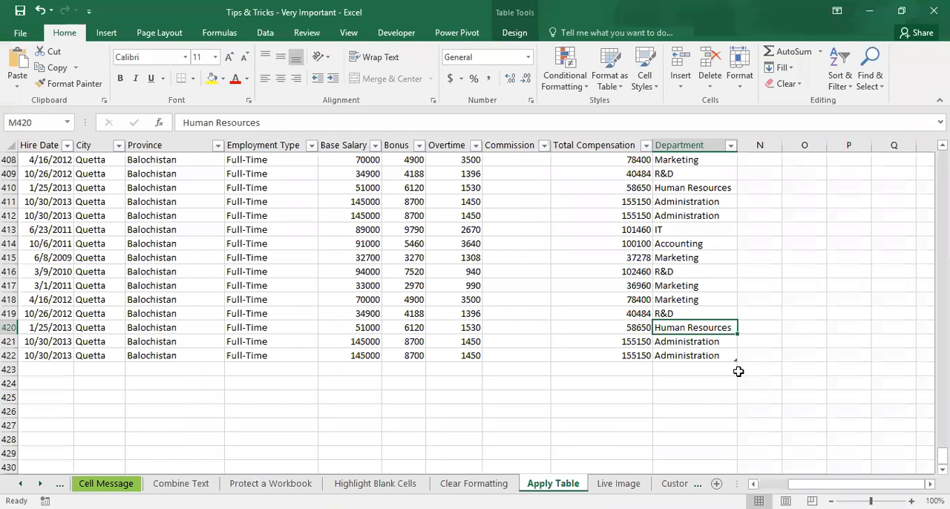
Step: In cell O422, count the entries of the table's Department column without its header using =COUNTA(hr_data[Department])
{"action": "left_click", "coordinate": [821, 354]}
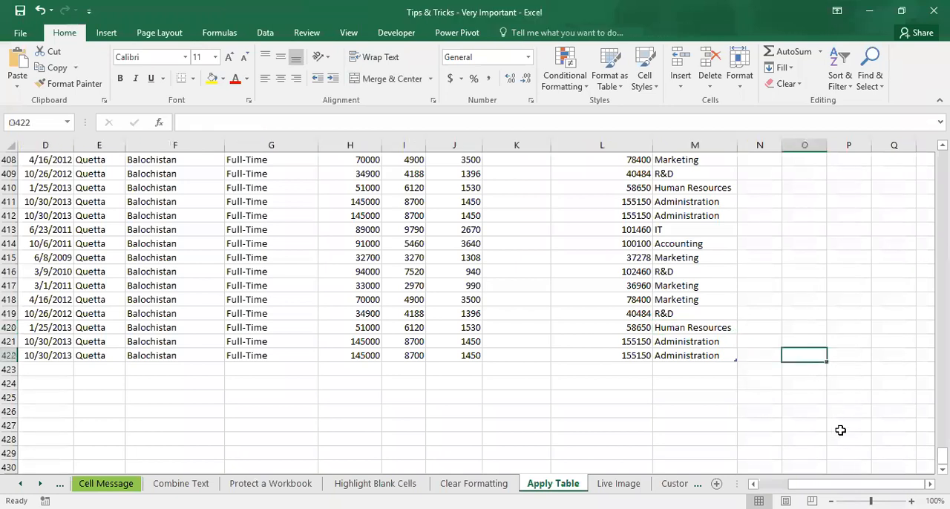
{"action": "type", "text": "="}
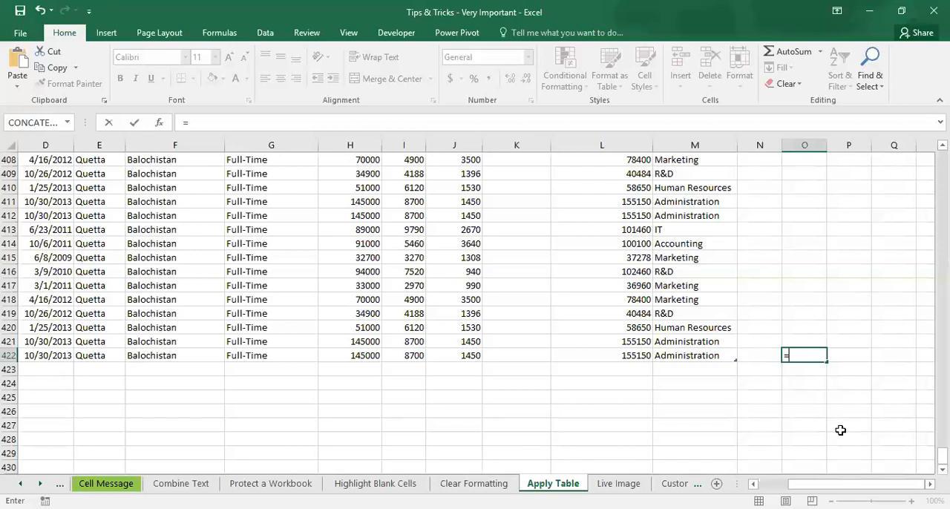
{"action": "type", "text": "counta"}
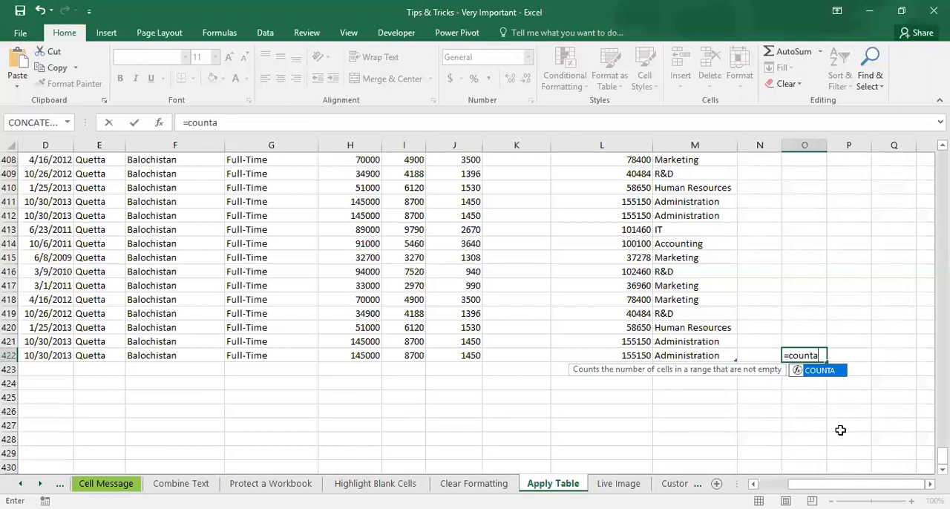
{"action": "key", "text": "Tab"}
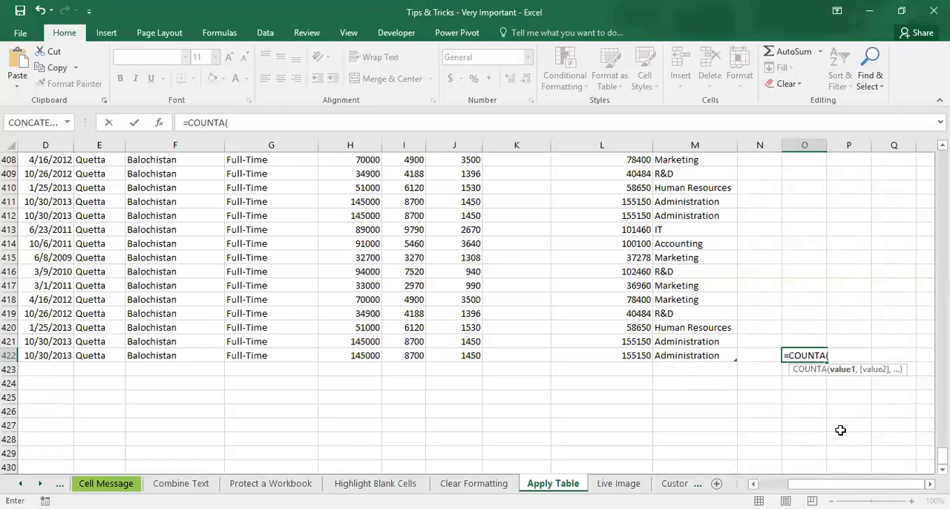
{"action": "key", "text": "Left"}
{"action": "key", "text": "Left"}
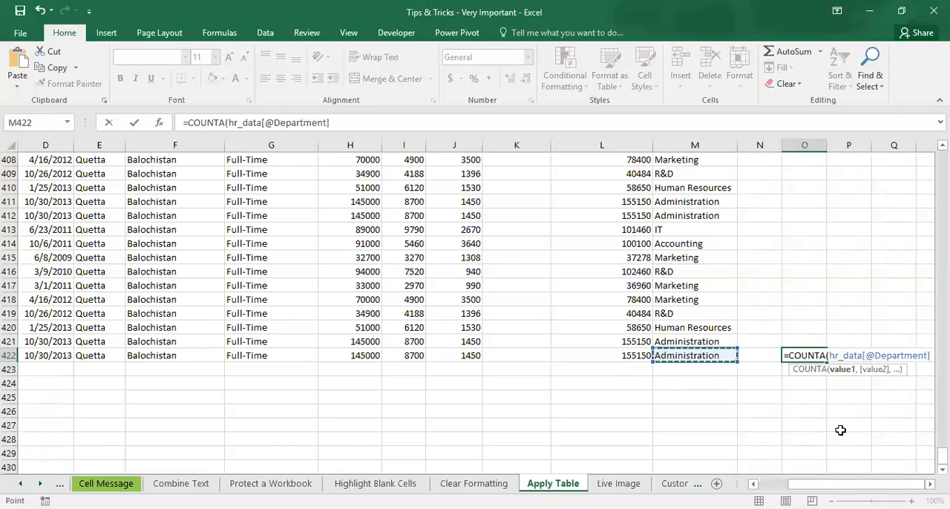
{"action": "key", "text": "ctrl+shift+Up"}
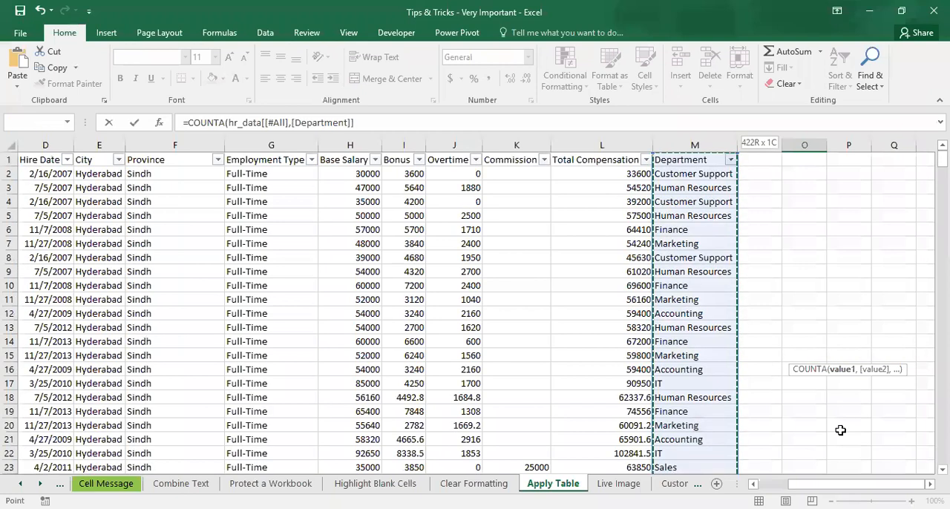
{"action": "key", "text": "shift+Down"}
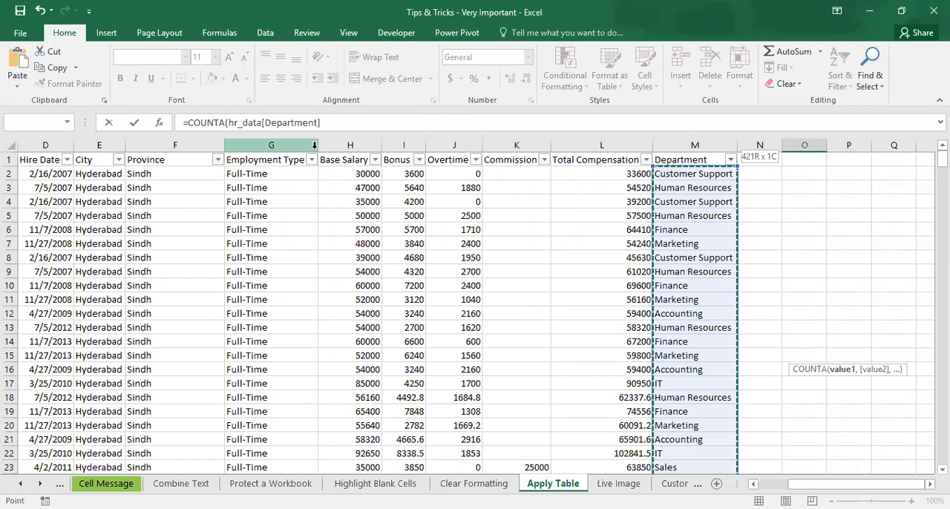
{"action": "key", "text": "Return"}
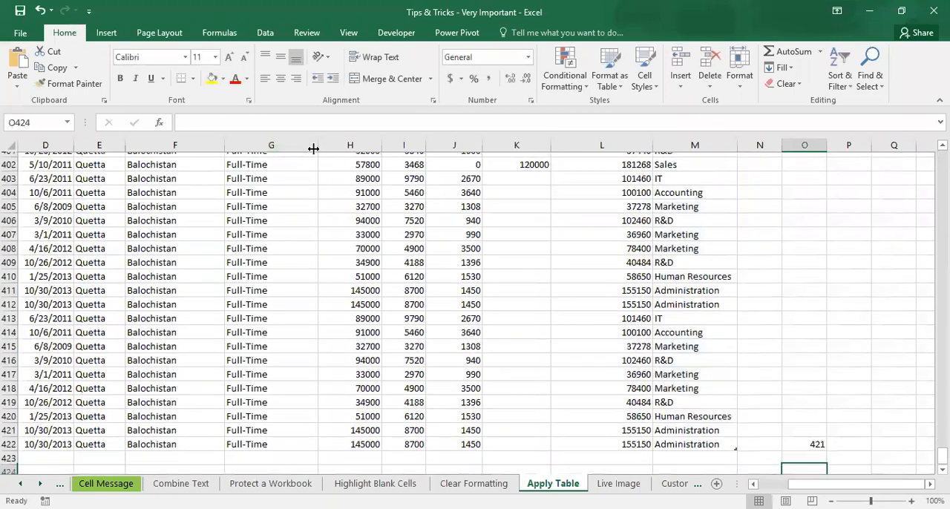
{"action": "key", "text": "Up"}
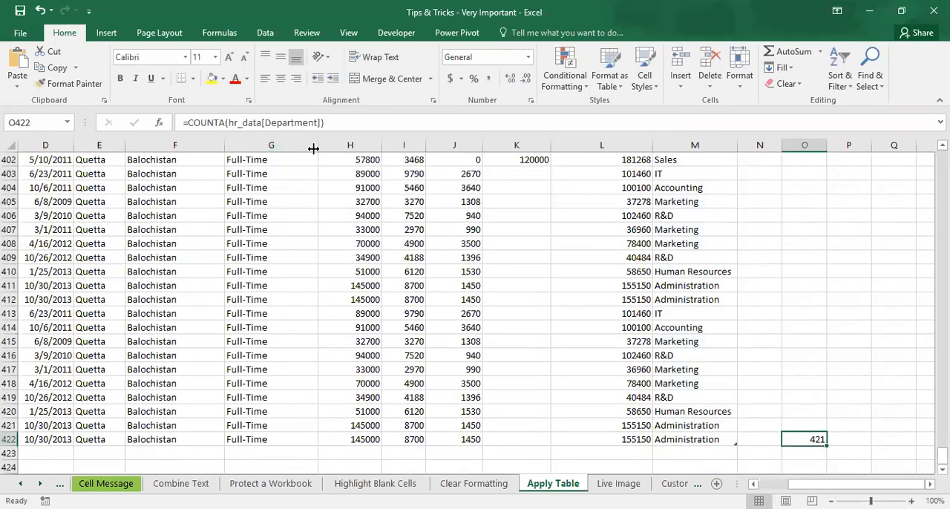
Step: Copy the table's last row, row 422, into row 423 directly below it and check the count in column O
{"action": "key", "text": "Left"}
{"action": "key", "text": "Left"}
{"action": "key", "text": "Left"}
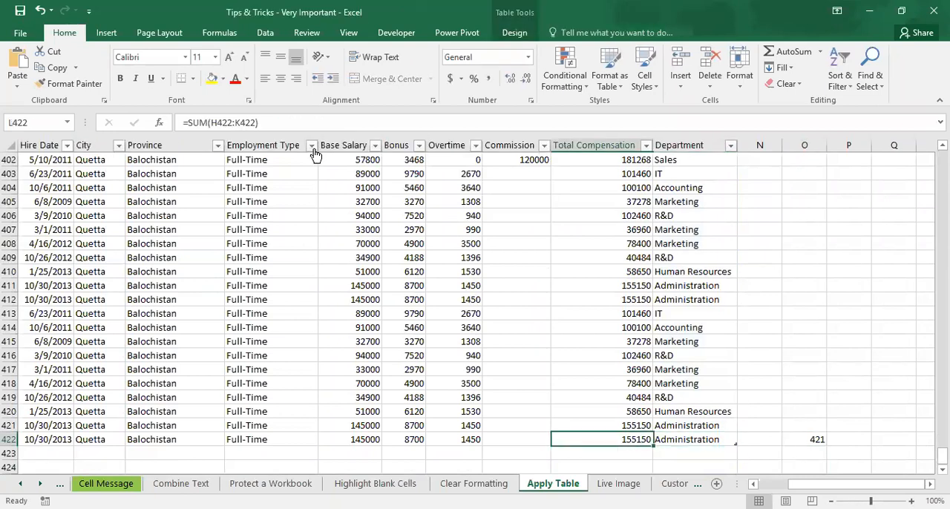
{"action": "key", "text": "ctrl+Left"}
{"action": "key", "text": "shift+Right"}
{"action": "key", "text": "shift+Right"}
{"action": "key", "text": "shift+Right"}
{"action": "key", "text": "shift+Right"}
{"action": "key", "text": "shift+Right"}
{"action": "key", "text": "shift+Right"}
{"action": "key", "text": "shift+Right"}
{"action": "key", "text": "shift+Right"}
{"action": "key", "text": "shift+Right"}
{"action": "key", "text": "shift+Right"}
{"action": "key", "text": "shift+Right"}
{"action": "key", "text": "shift+Right"}
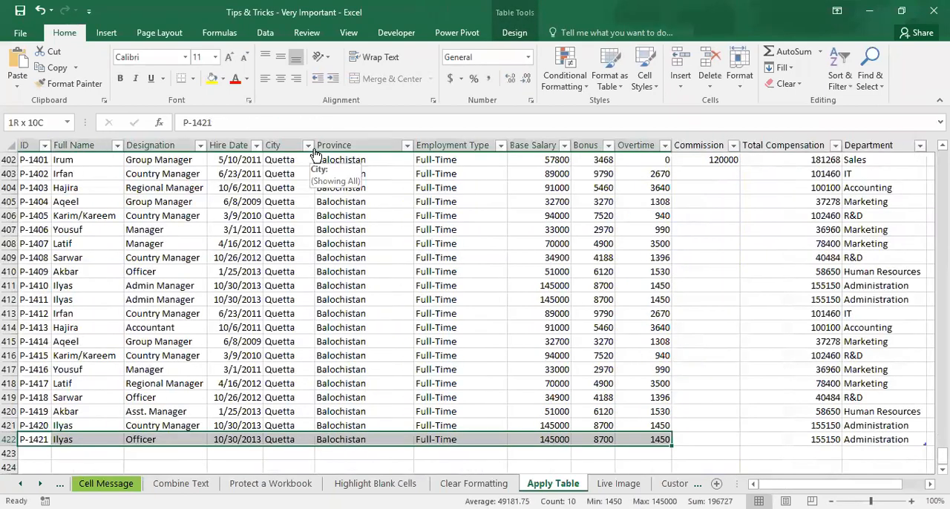
{"action": "key", "text": "ctrl+c"}
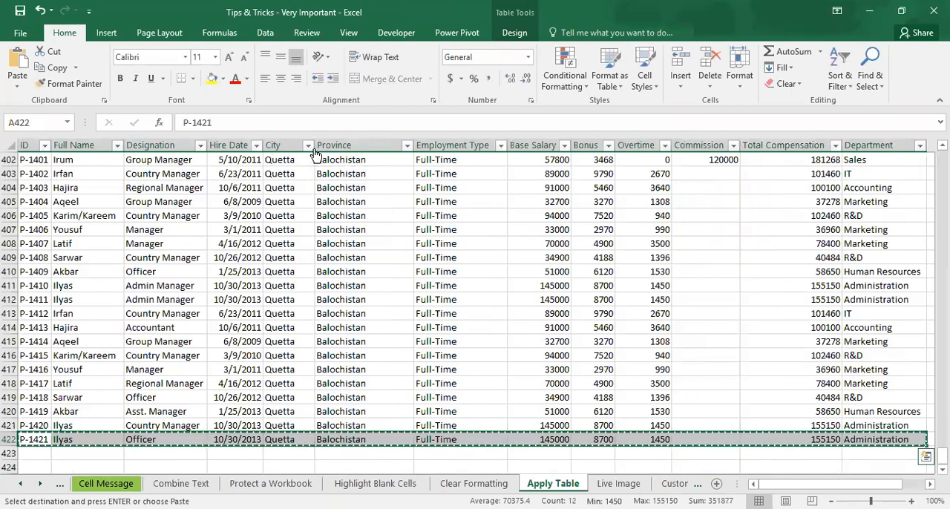
{"action": "key", "text": "Down"}
{"action": "key", "text": "Return"}
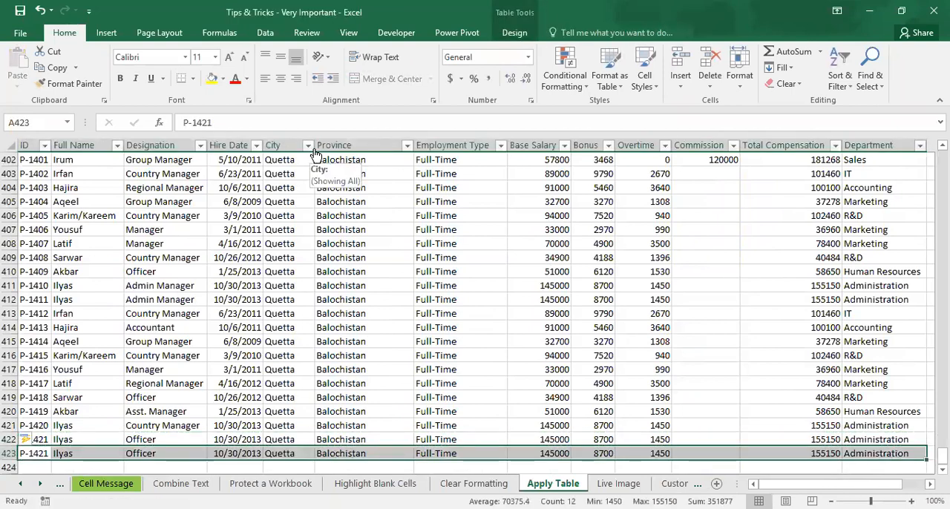
{"action": "key", "text": "Right"}
{"action": "key", "text": "Right"}
{"action": "key", "text": "Right"}
{"action": "key", "text": "Right"}
{"action": "key", "text": "Right"}
{"action": "key", "text": "Right"}
{"action": "key", "text": "Right"}
{"action": "key", "text": "Right"}
{"action": "key", "text": "Right"}
{"action": "key", "text": "Right"}
{"action": "key", "text": "Right"}
{"action": "key", "text": "Right"}
{"action": "key", "text": "Right"}
{"action": "key", "text": "Right"}
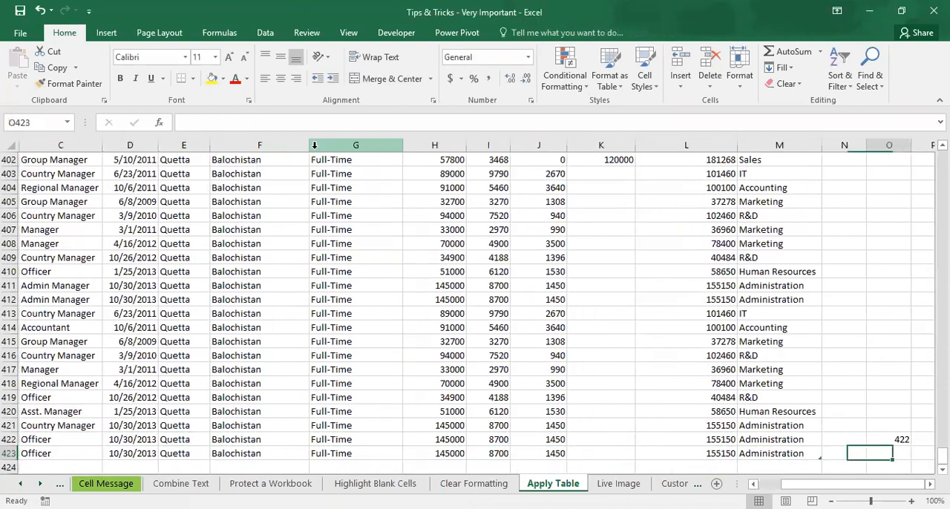
{"action": "key", "text": "Right"}
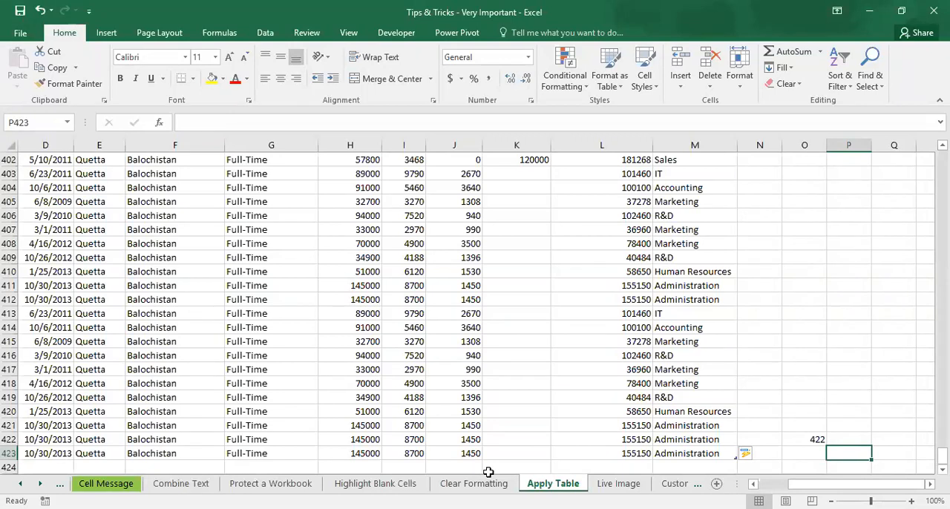
Step: In cell D6 of the Live Image sheet, count the table's Department entries with =COUNTA(hr_data[Department])
{"action": "left_click", "coordinate": [619, 483]}
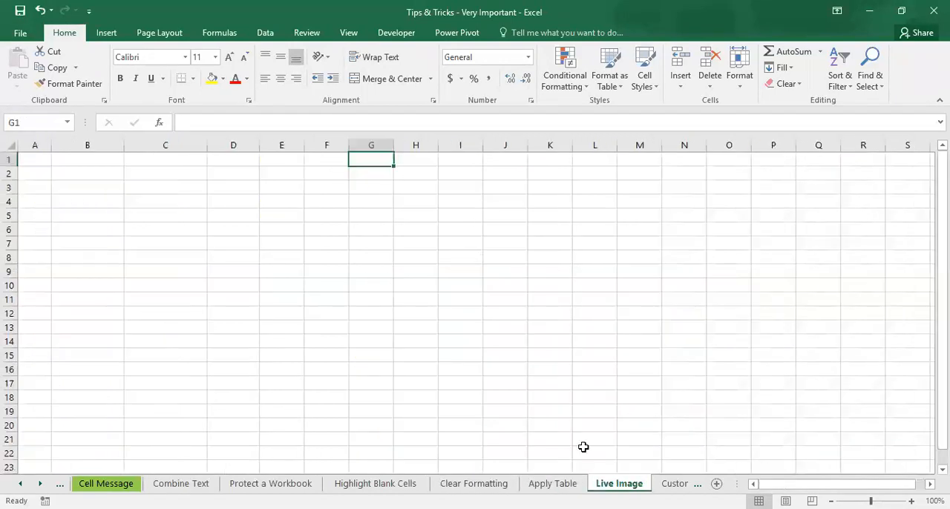
{"action": "left_click", "coordinate": [230, 229]}
{"action": "type", "text": "="}
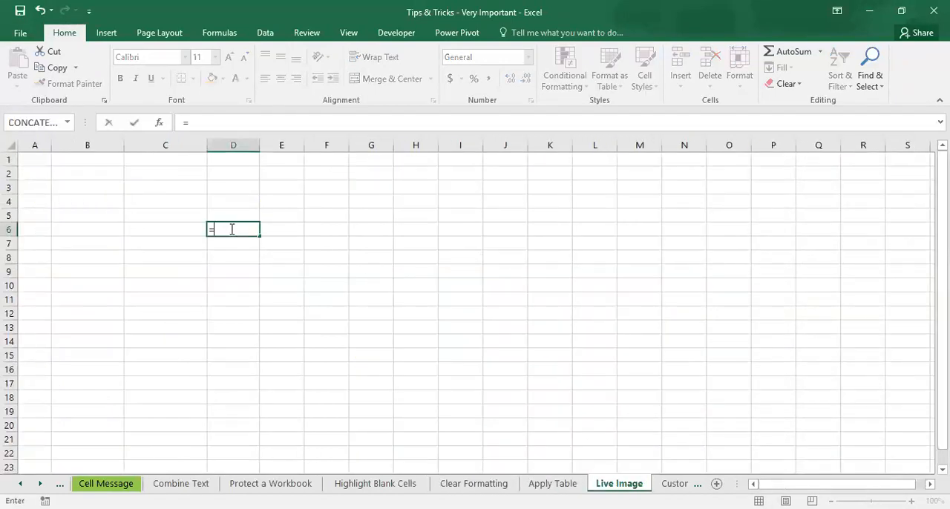
{"action": "type", "text": "c"}
{"action": "key", "text": "BackSpace"}
{"action": "type", "text": "COUNTA("}
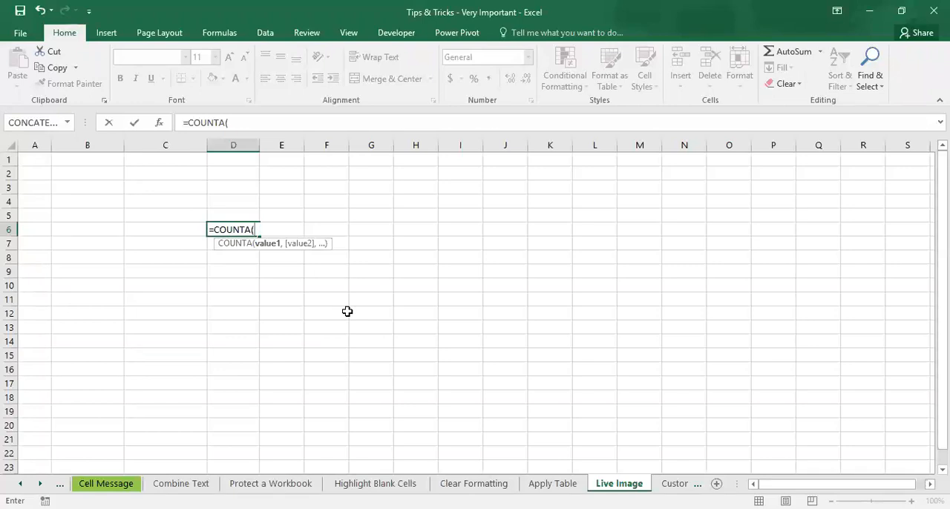
{"action": "type", "text": "hr"}
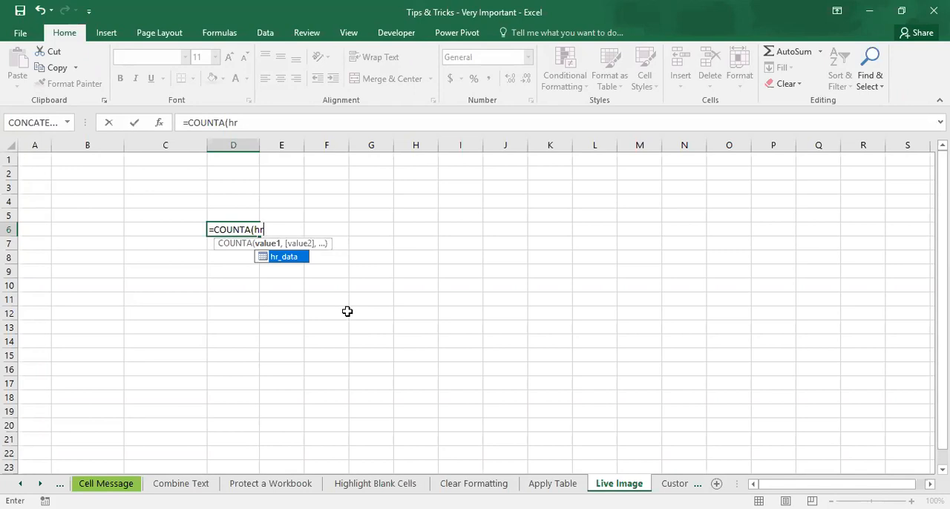
{"action": "key", "text": "Tab"}
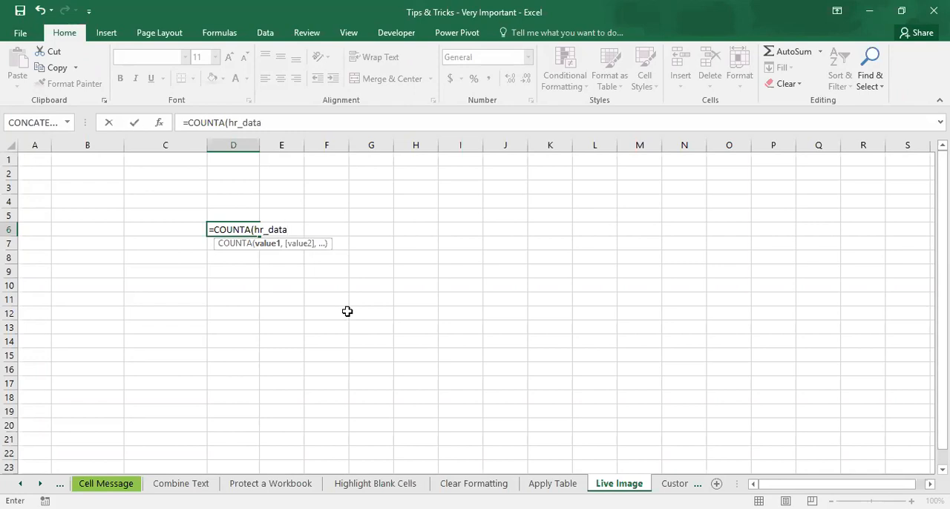
{"action": "type", "text": "["}
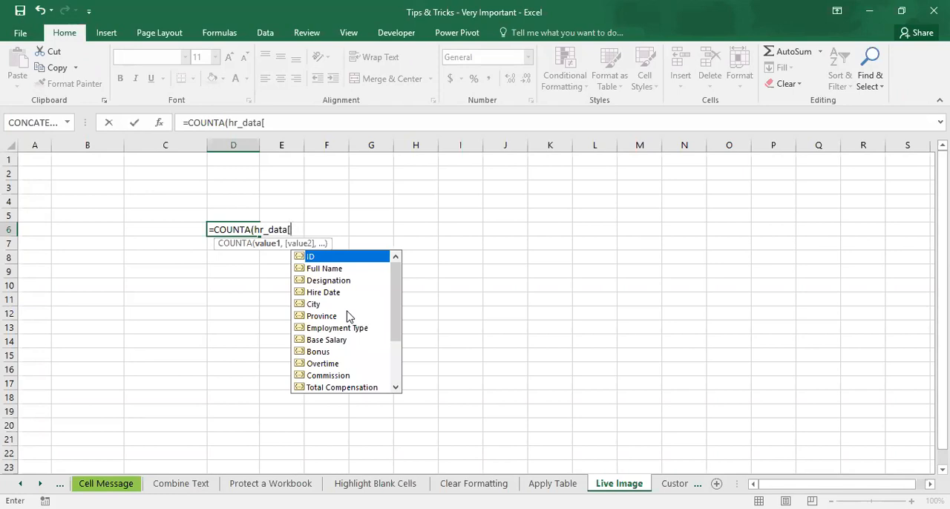
{"action": "left_click_drag", "start_coordinate": [396, 335], "coordinate": [396, 360]}
{"action": "left_click", "coordinate": [349, 353]}
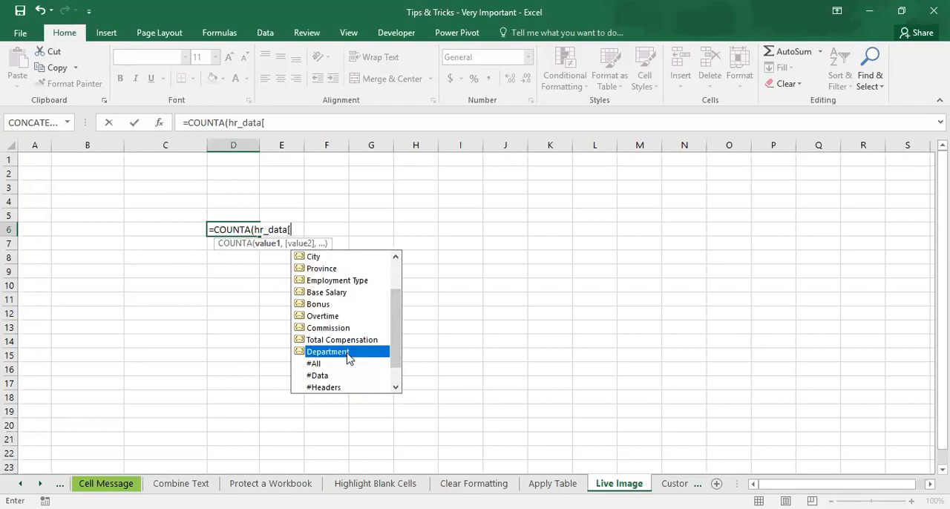
{"action": "double_click", "coordinate": [346, 352]}
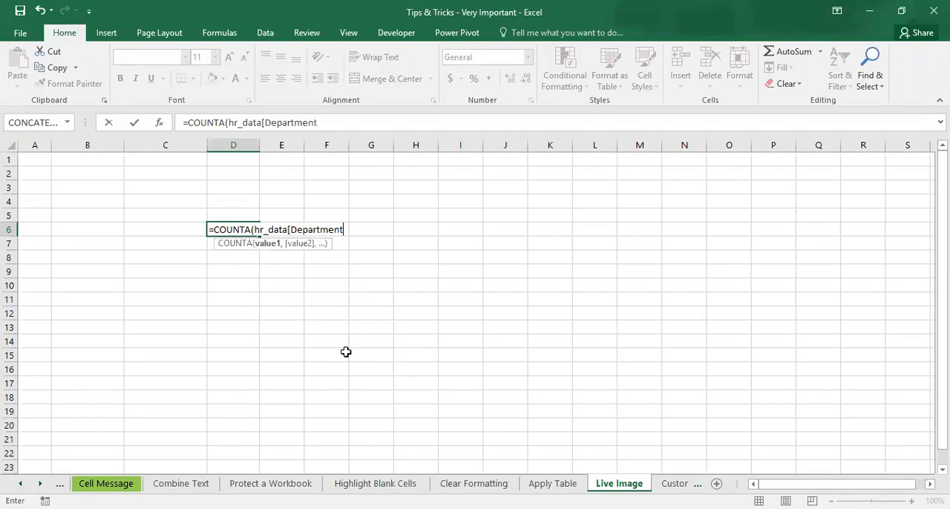
{"action": "type", "text": "])"}
{"action": "key", "text": "Return"}
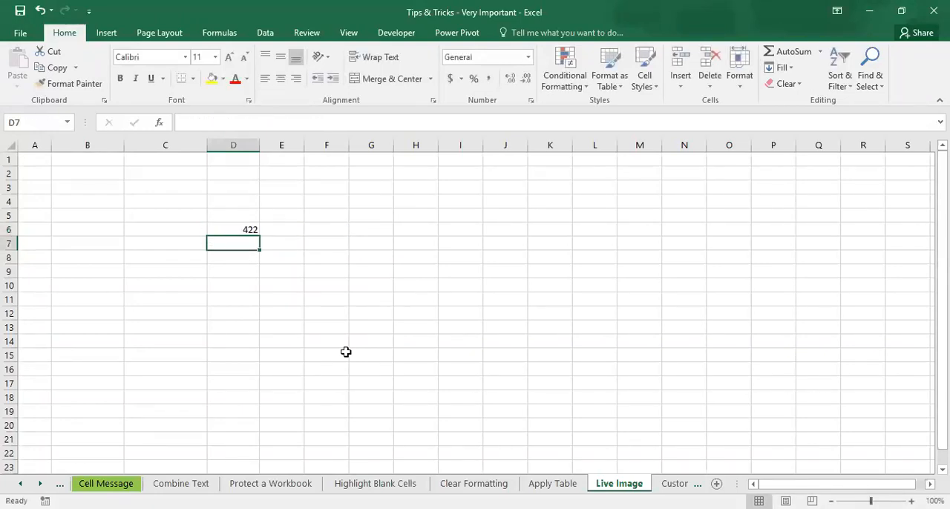
{"action": "key", "text": "Up"}
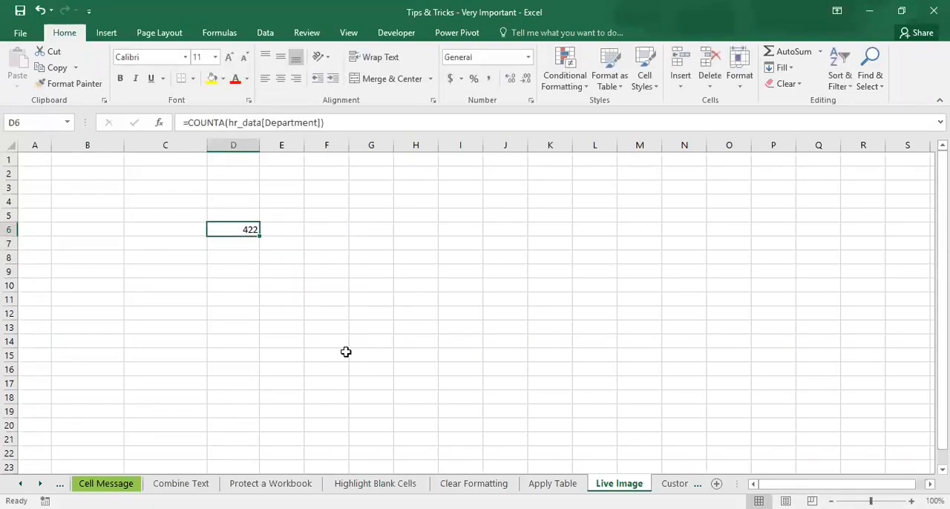
Step: On the Apply Table sheet, copy the full record in row 419 into row 424 at the end of the table
{"action": "left_click", "coordinate": [552, 484]}
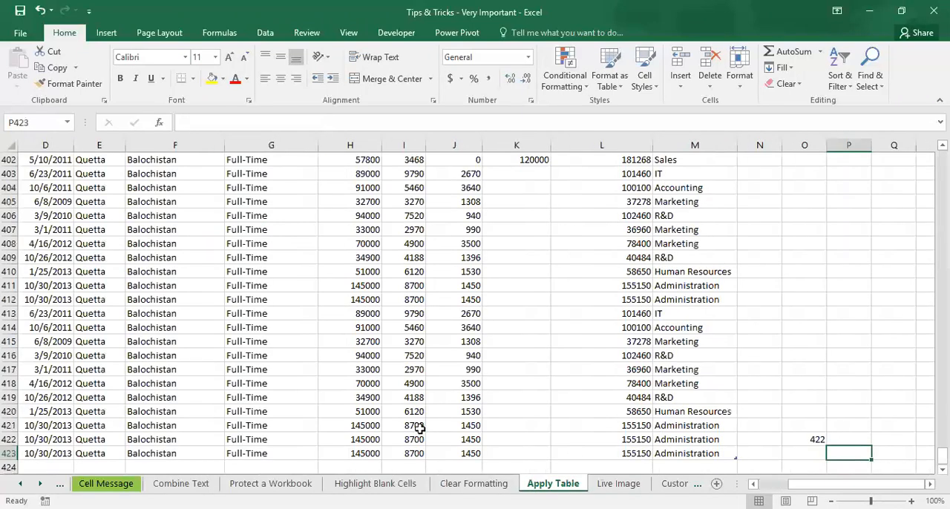
{"action": "left_click", "coordinate": [673, 395]}
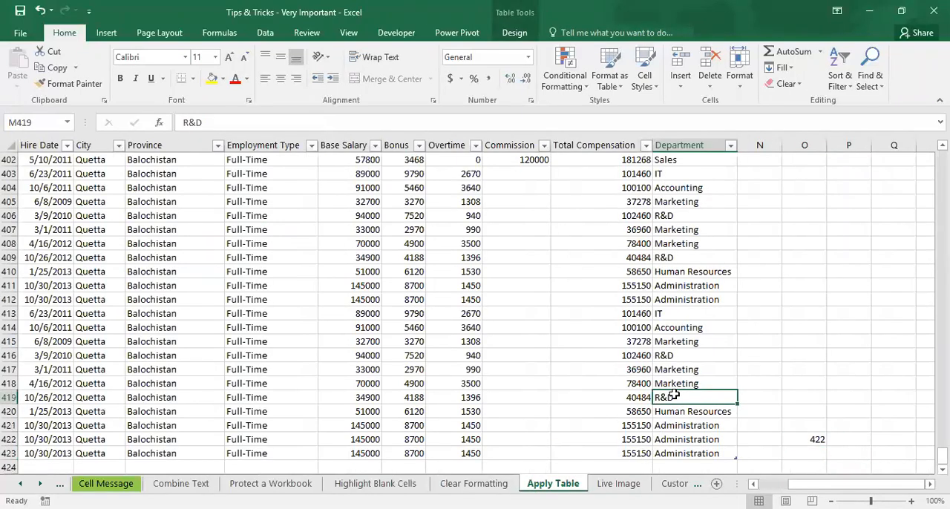
{"action": "key", "text": "ctrl+shift+Left"}
{"action": "key", "text": "ctrl+shift+Left"}
{"action": "key", "text": "ctrl+shift+Left"}
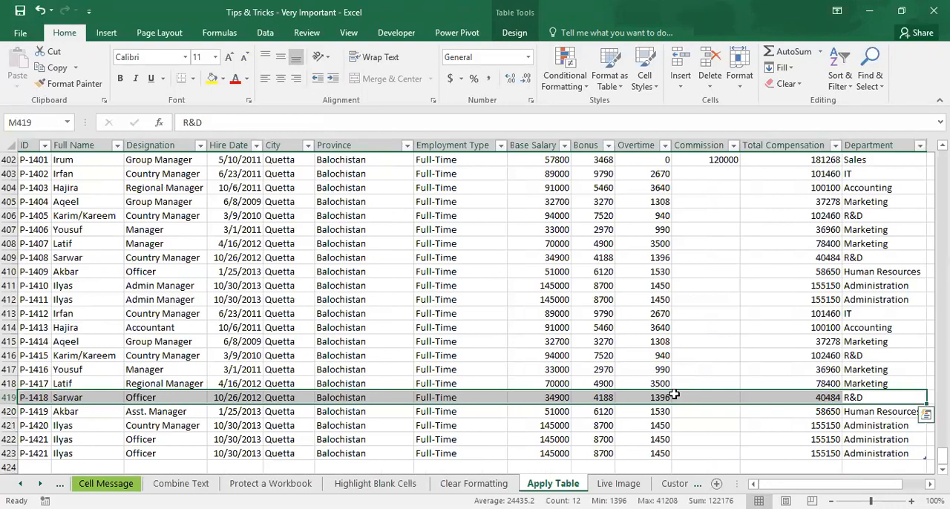
{"action": "key", "text": "ctrl+c"}
{"action": "key", "text": "ctrl+Left"}
{"action": "key", "text": "ctrl+Left"}
{"action": "key", "text": "ctrl+Left"}
{"action": "key", "text": "Down"}
{"action": "key", "text": "Down"}
{"action": "key", "text": "Down"}
{"action": "key", "text": "Down"}
{"action": "key", "text": "Down"}
{"action": "key", "text": "Return"}
{"action": "key", "text": "Right"}
{"action": "key", "text": "Right"}
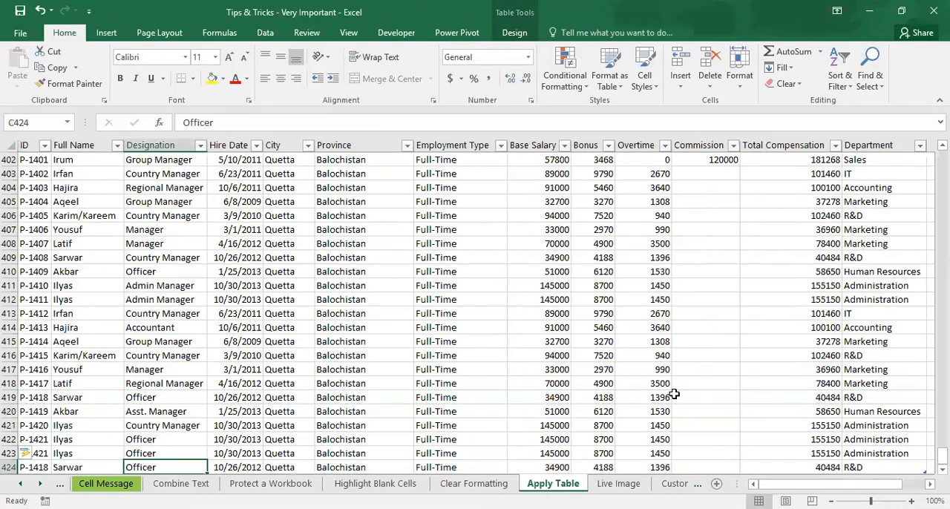
{"action": "key", "text": "Right"}
{"action": "key", "text": "Right"}
{"action": "key", "text": "Right"}
{"action": "key", "text": "Right"}
{"action": "key", "text": "Right"}
{"action": "key", "text": "Right"}
{"action": "key", "text": "Right"}
{"action": "key", "text": "Right"}
{"action": "key", "text": "Right"}
{"action": "key", "text": "Right"}
{"action": "key", "text": "Right"}
{"action": "key", "text": "Right"}
{"action": "key", "text": "Right"}
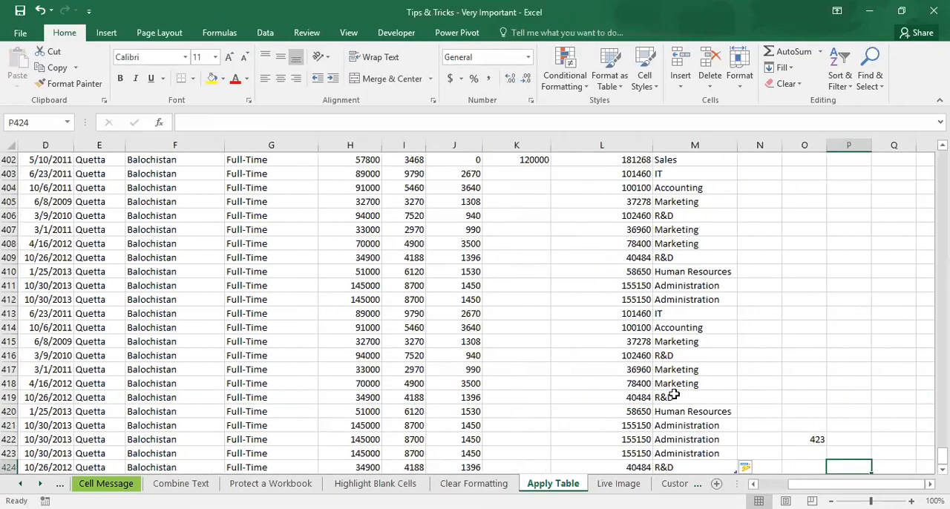
Step: Check the Department count in cell D6 of the Live Image sheet and jump to the hr_data table by its name
{"action": "left_click", "coordinate": [622, 486]}
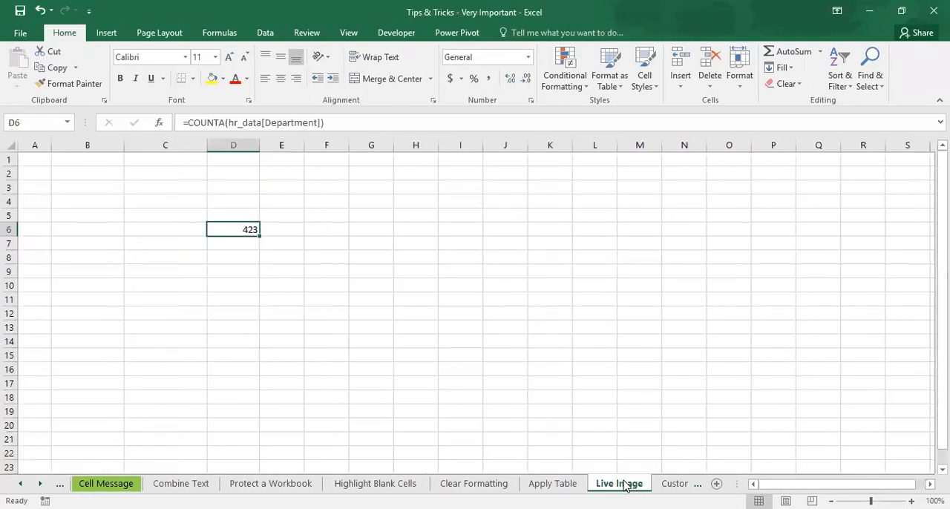
{"action": "left_click", "coordinate": [366, 287]}
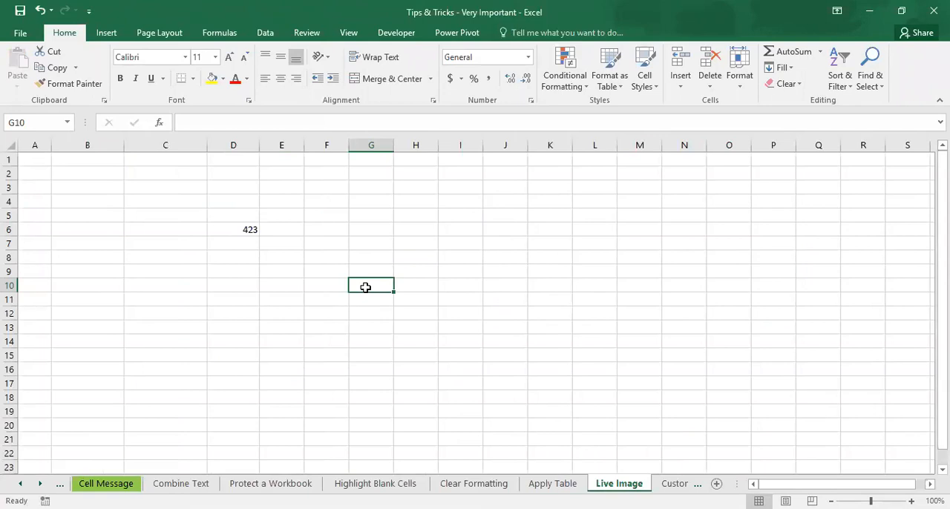
{"action": "left_click", "coordinate": [248, 230]}
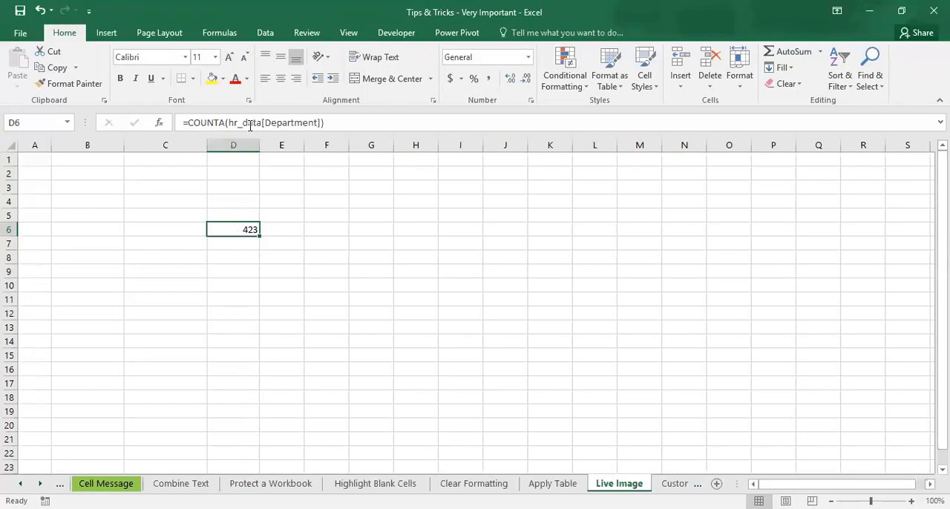
{"action": "left_click", "coordinate": [69, 125]}
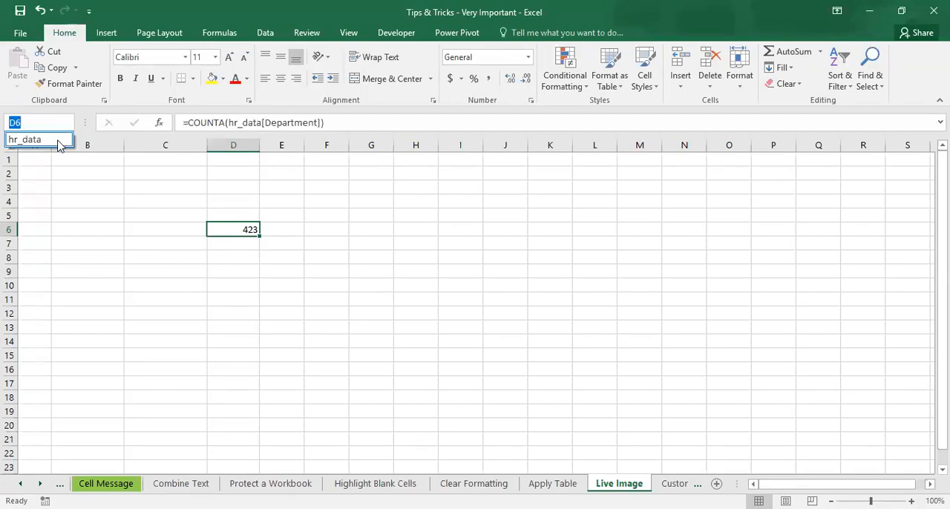
{"action": "left_click", "coordinate": [30, 140]}
Step: Convert the hr_data table on the Apply Table sheet back to a normal range
{"action": "left_click", "coordinate": [281, 240]}
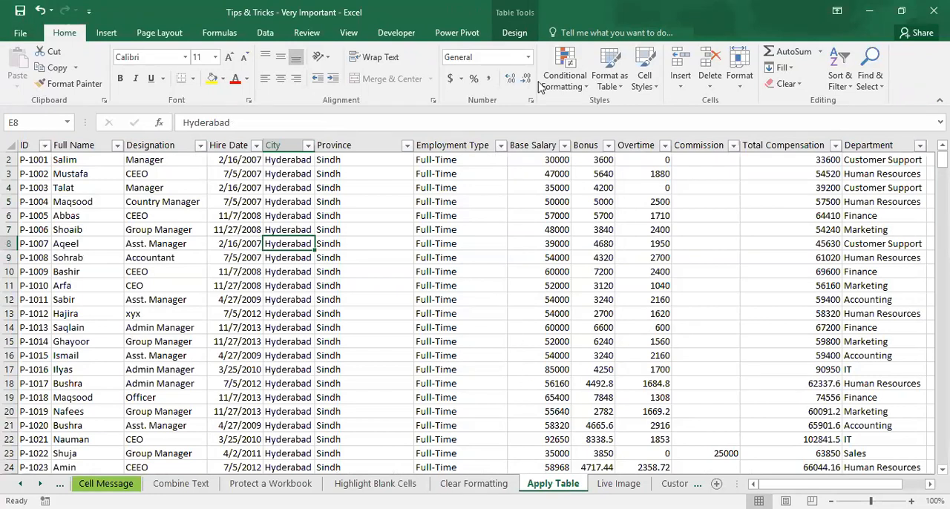
{"action": "left_click", "coordinate": [526, 39]}
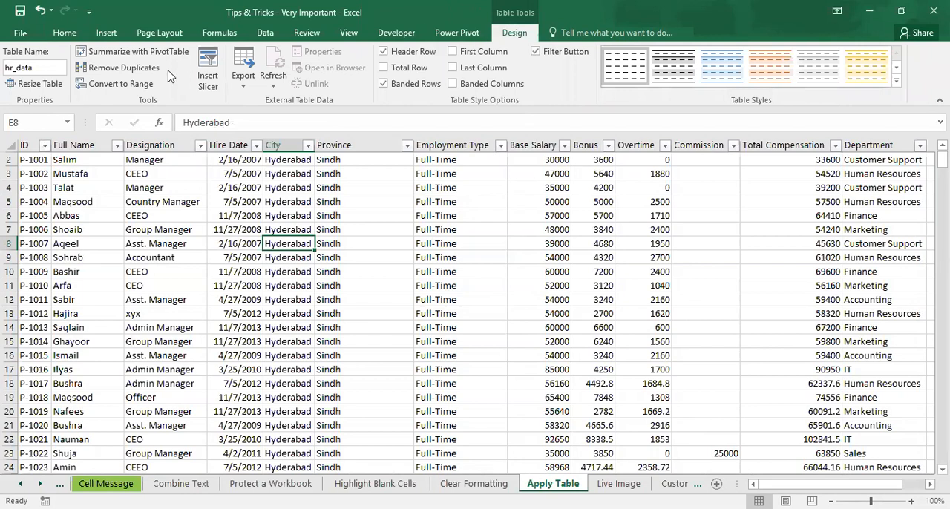
{"action": "left_click", "coordinate": [130, 88]}
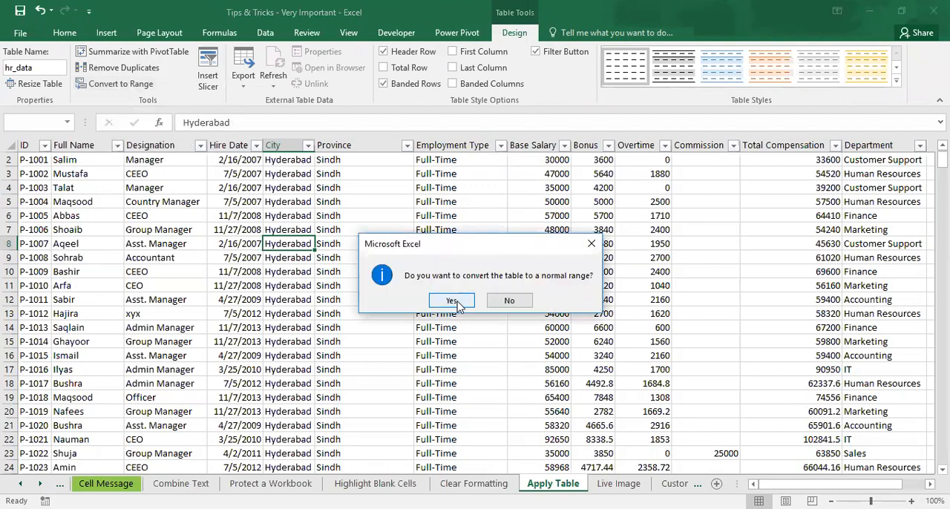
{"action": "left_click", "coordinate": [452, 301]}
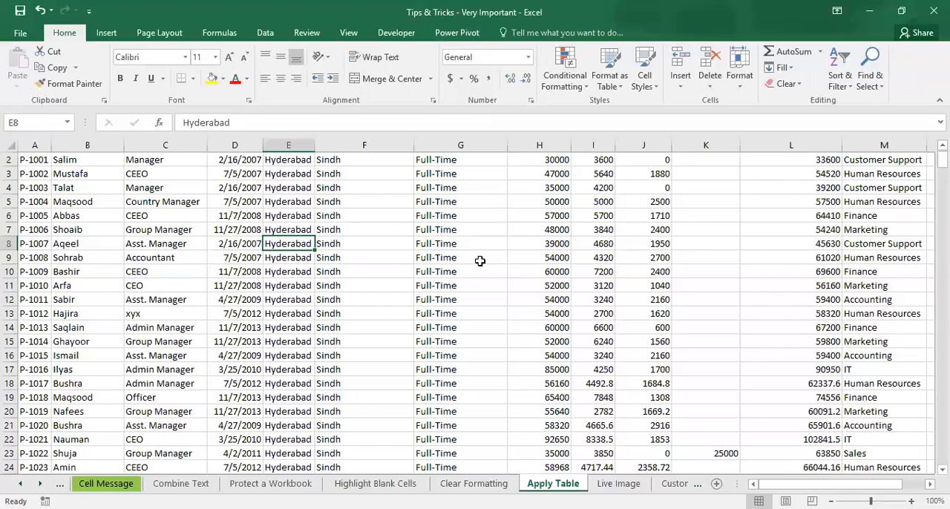
Step: Examine the end of the converted range around row 424 and the count beside it in column O
{"action": "key", "text": "ctrl+Down"}
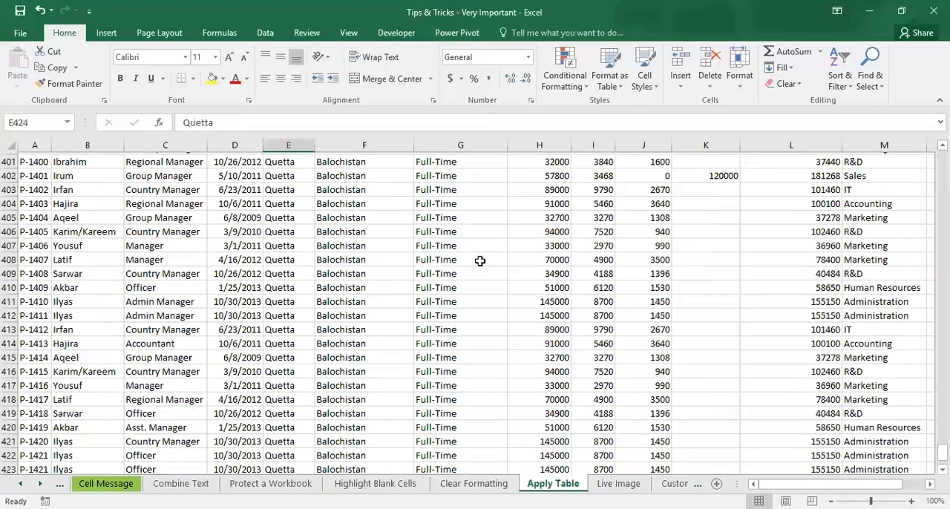
{"action": "key", "text": "Right"}
{"action": "key", "text": "Right"}
{"action": "key", "text": "Right"}
{"action": "key", "text": "Right"}
{"action": "key", "text": "Right"}
{"action": "key", "text": "Right"}
{"action": "key", "text": "Right"}
{"action": "key", "text": "Right"}
{"action": "key", "text": "Right"}
{"action": "key", "text": "Right"}
{"action": "key", "text": "Right"}
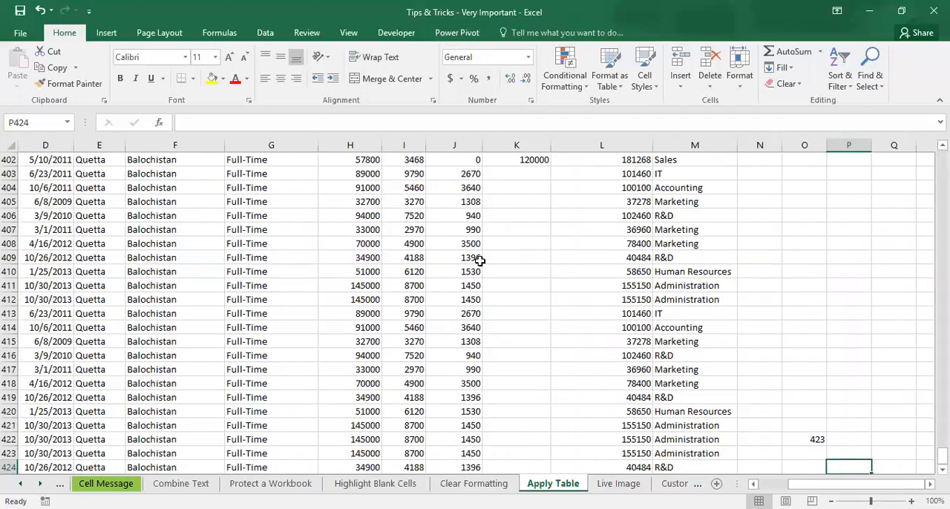
{"action": "key", "text": "Left"}
{"action": "key", "text": "Left"}
{"action": "key", "text": "Down"}
{"action": "key", "text": "Down"}
{"action": "key", "text": "Down"}
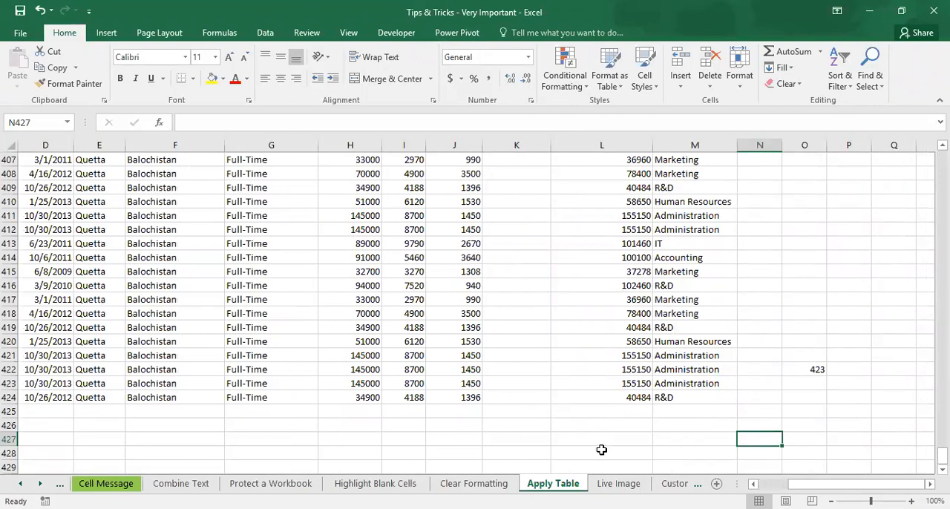
Step: Delete the count formula from cell D6 of the Live Image sheet and return to the Apply Table sheet
{"action": "left_click", "coordinate": [615, 483]}
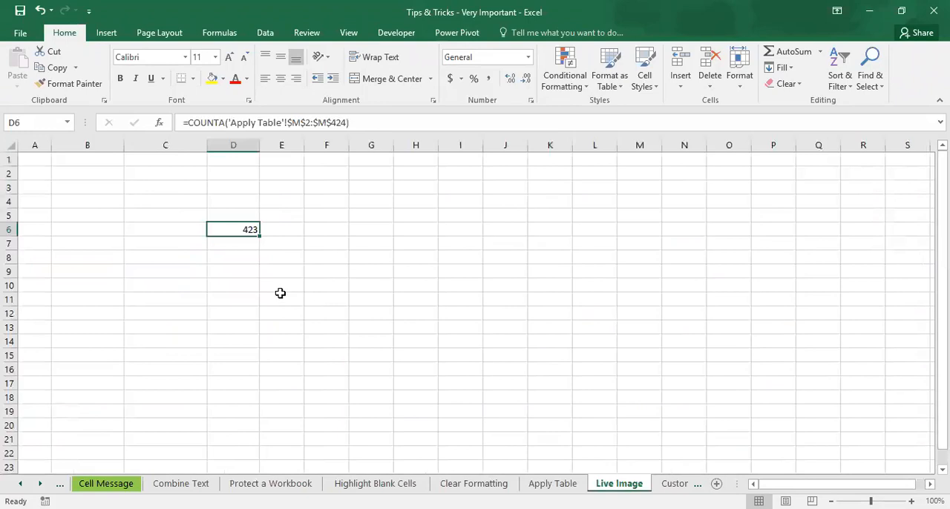
{"action": "key", "text": "Delete"}
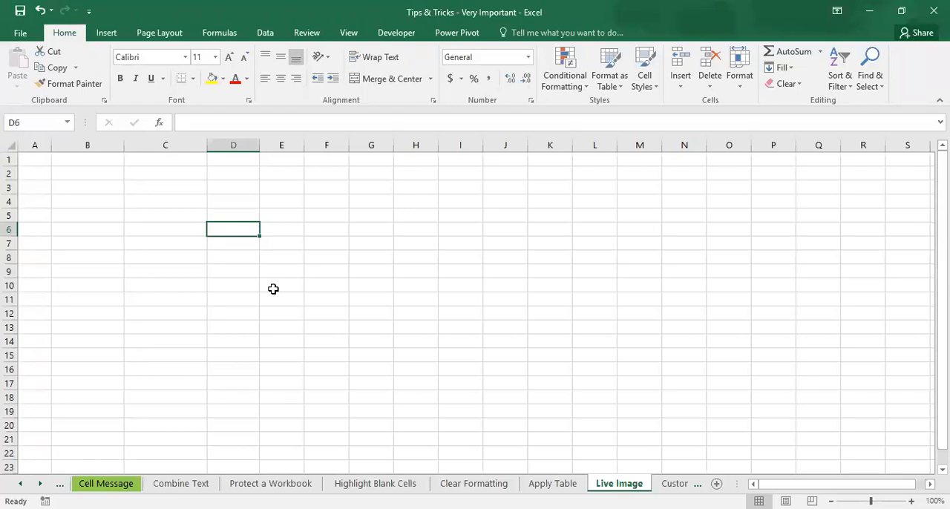
{"action": "left_click", "coordinate": [564, 483]}
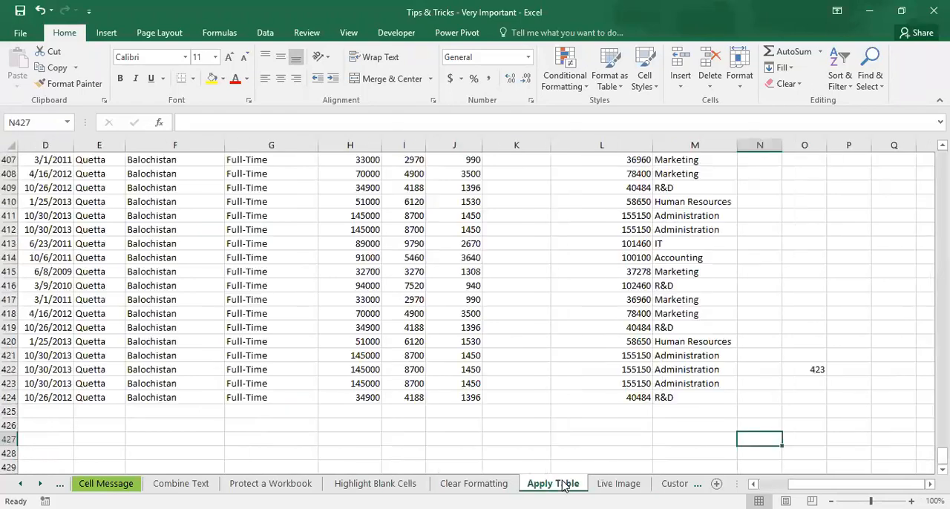
Step: Copy cells M412:M424 of the Apply Table sheet and paste them as a linked picture at C3 of the Live Image sheet
{"action": "left_click_drag", "start_coordinate": [680, 233], "coordinate": [689, 396]}
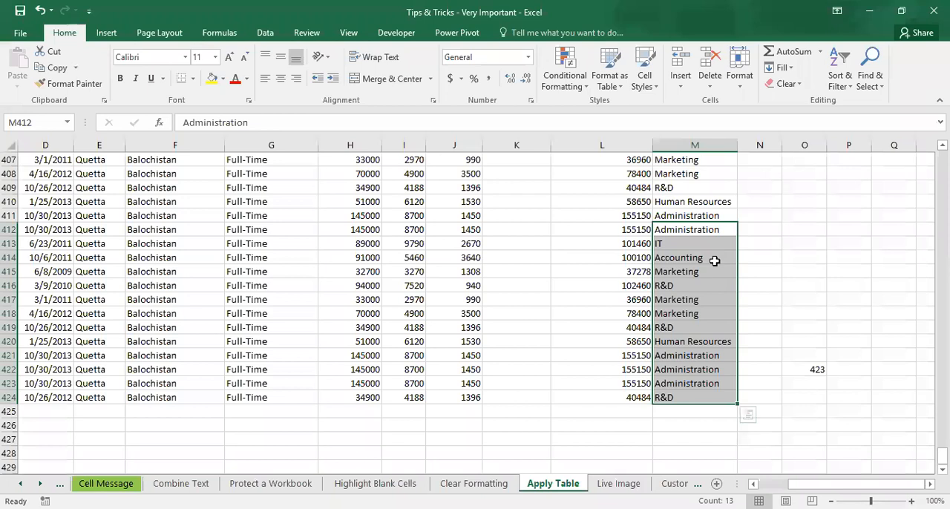
{"action": "left_click", "coordinate": [57, 68]}
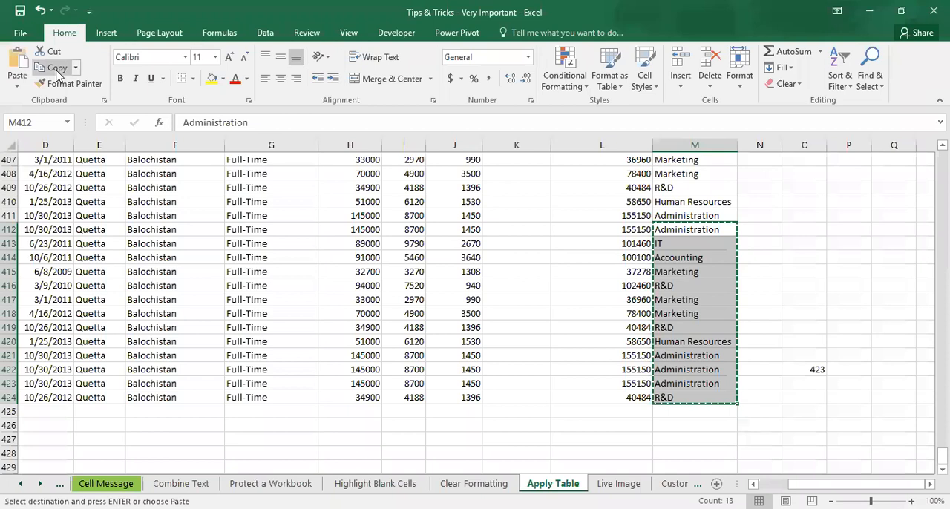
{"action": "left_click", "coordinate": [610, 484]}
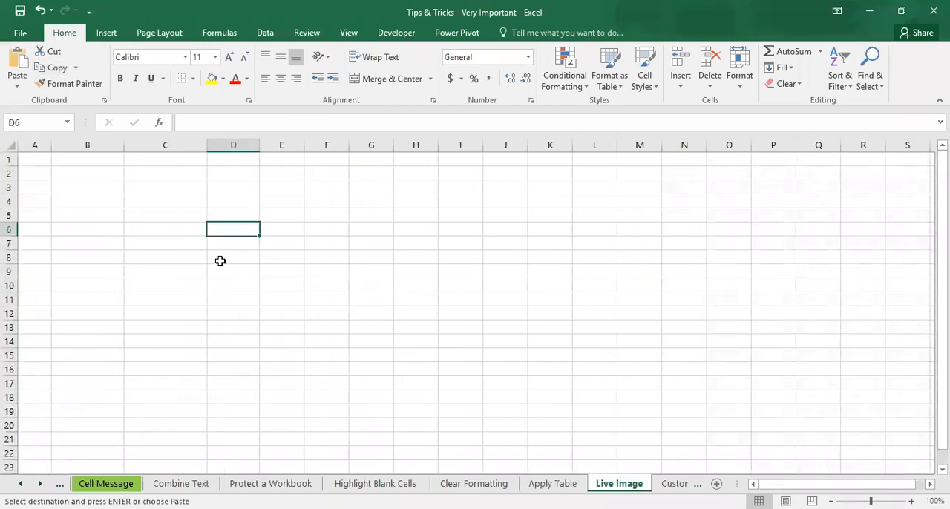
{"action": "left_click", "coordinate": [165, 187]}
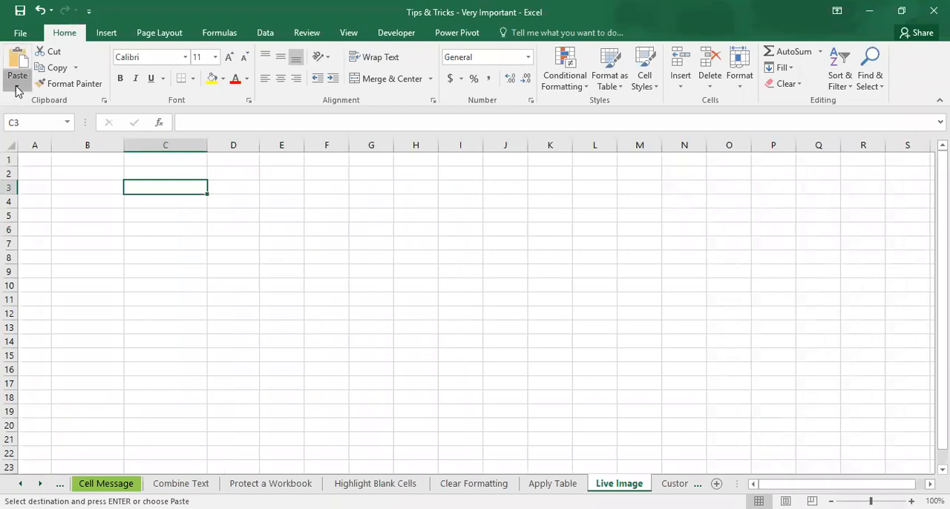
{"action": "left_click", "coordinate": [16, 84]}
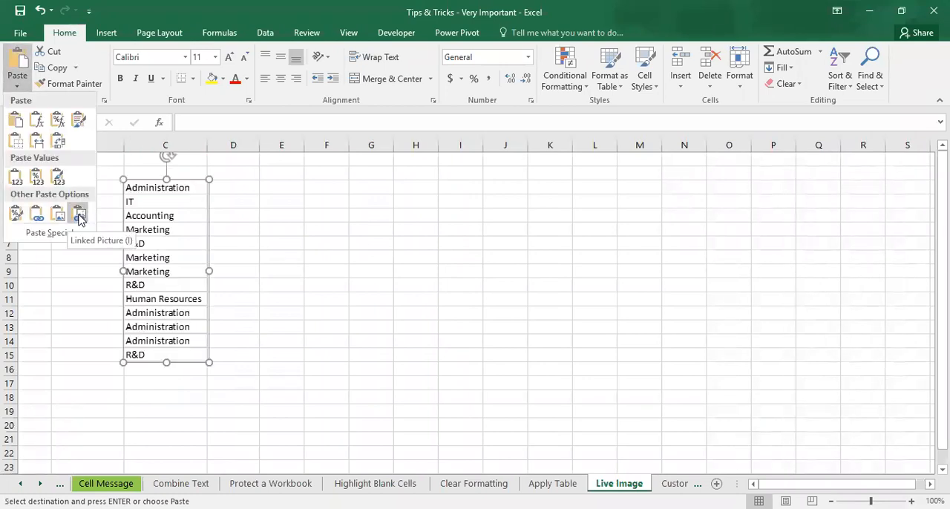
{"action": "left_click", "coordinate": [79, 216]}
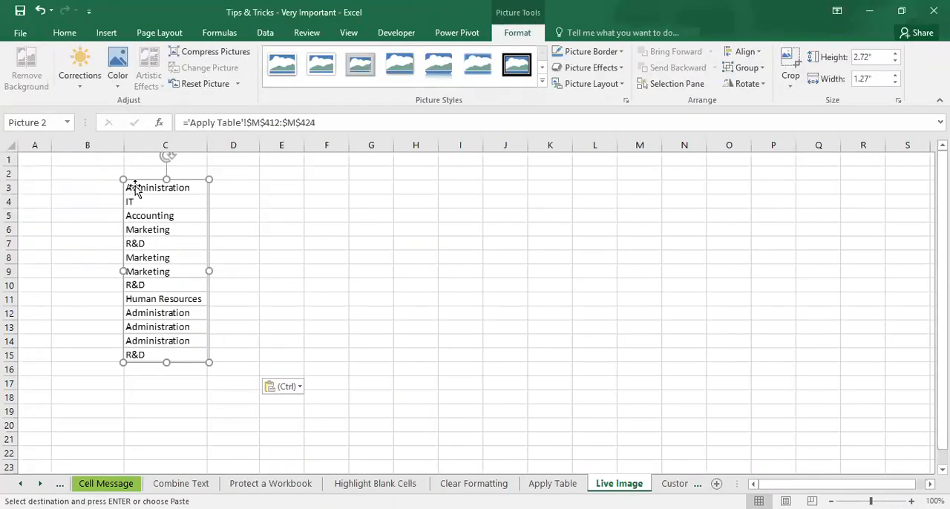
Step: Move the linked picture slightly down to start near row 4 and hide the gridlines on the Live Image sheet
{"action": "left_click_drag", "start_coordinate": [144, 183], "coordinate": [146, 190]}
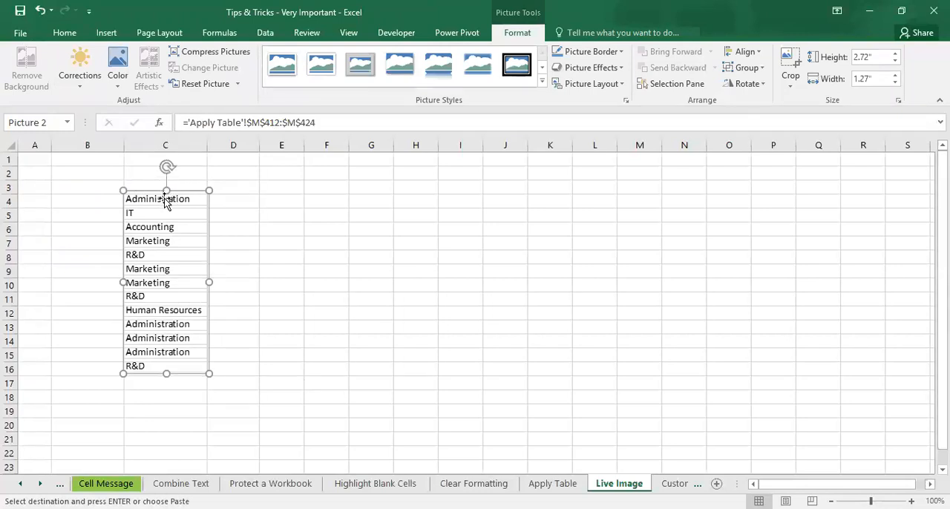
{"action": "left_click", "coordinate": [89, 209]}
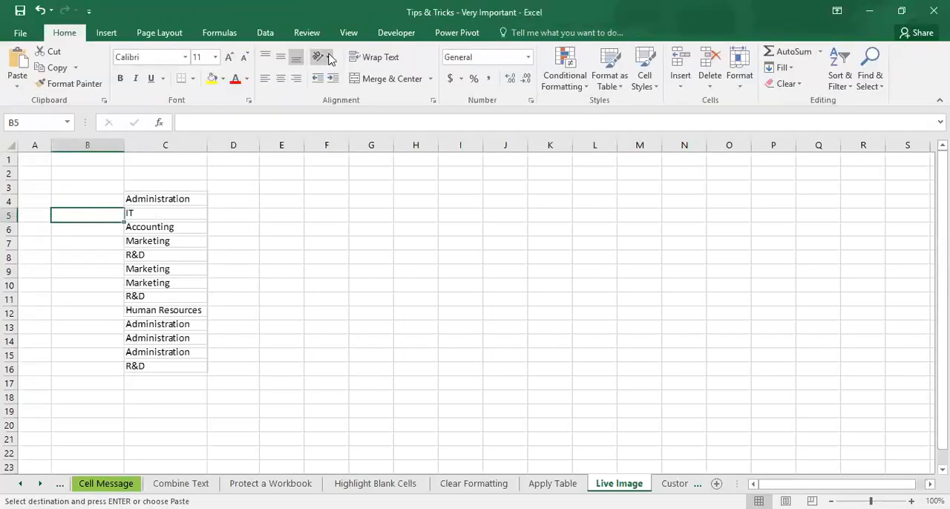
{"action": "left_click", "coordinate": [348, 33]}
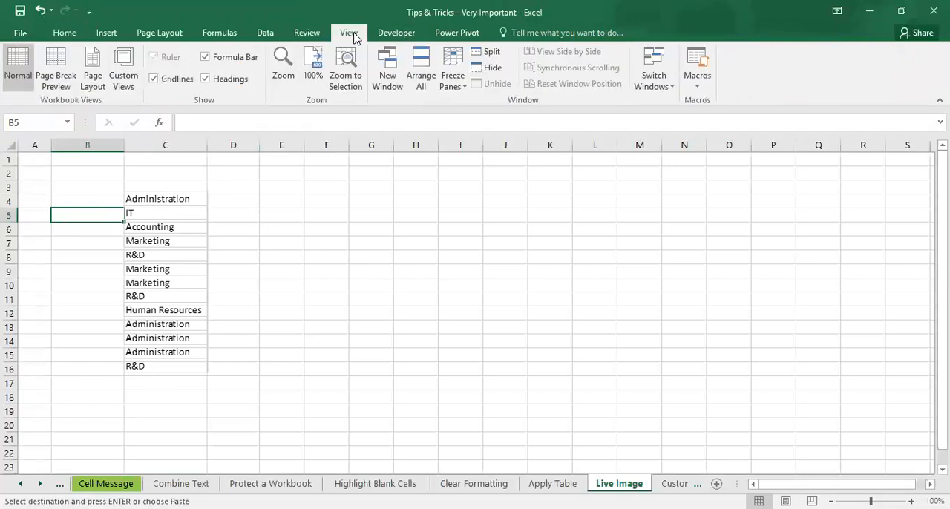
{"action": "left_click", "coordinate": [179, 84]}
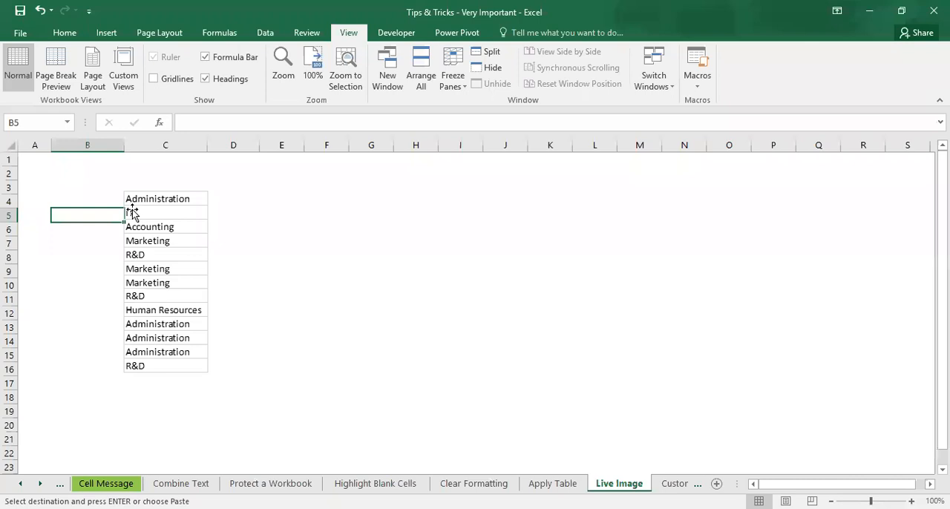
Step: Replace the department in cell M412 of the Apply Table sheet with a first name and check the linked picture on Live Image
{"action": "left_click", "coordinate": [549, 483]}
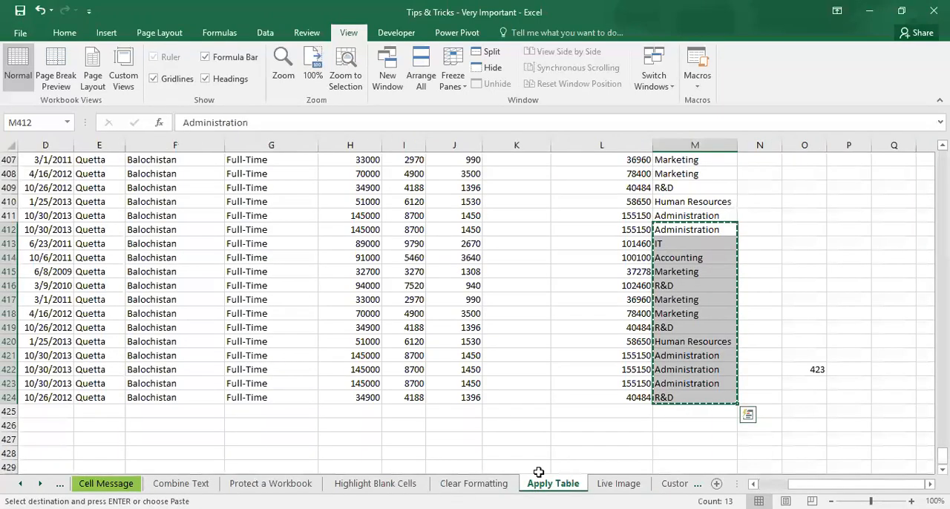
{"action": "left_click", "coordinate": [728, 232]}
{"action": "key", "text": "Escape"}
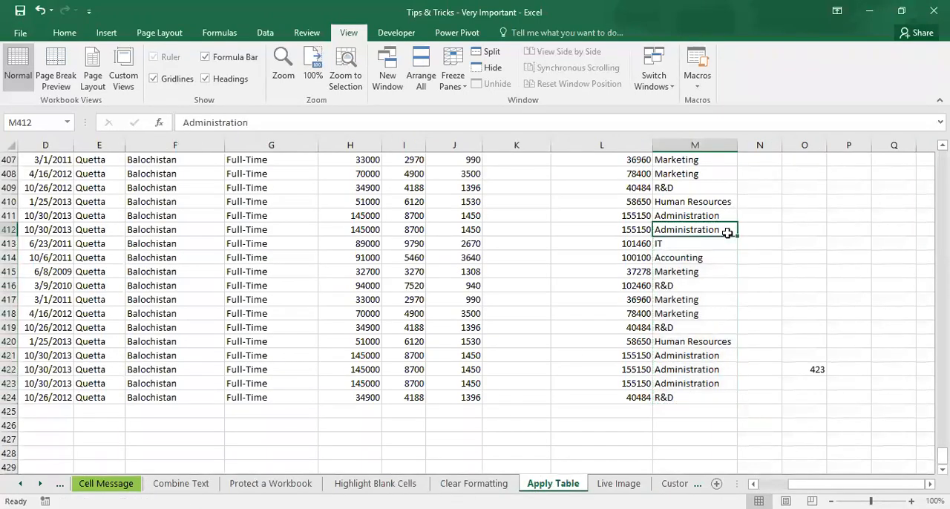
{"action": "type", "text": "Irfan"}
{"action": "key", "text": "Return"}
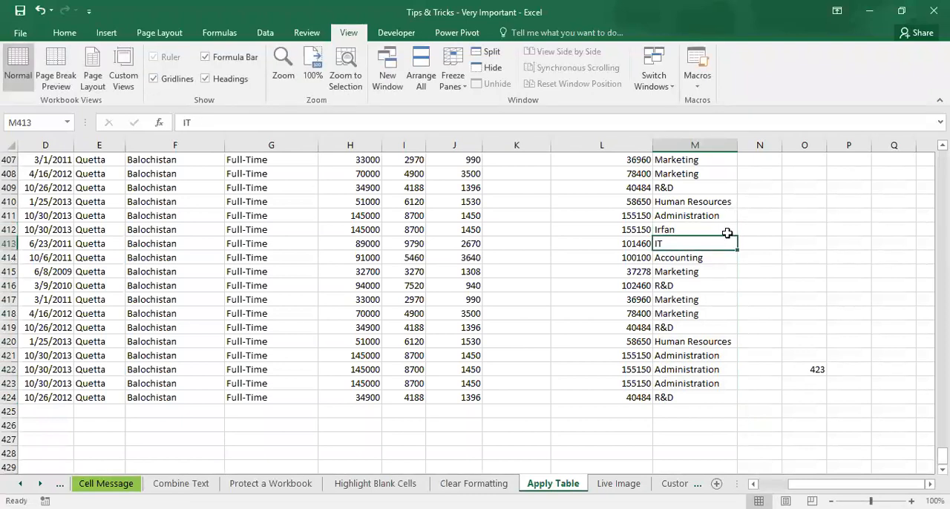
{"action": "left_click", "coordinate": [728, 233]}
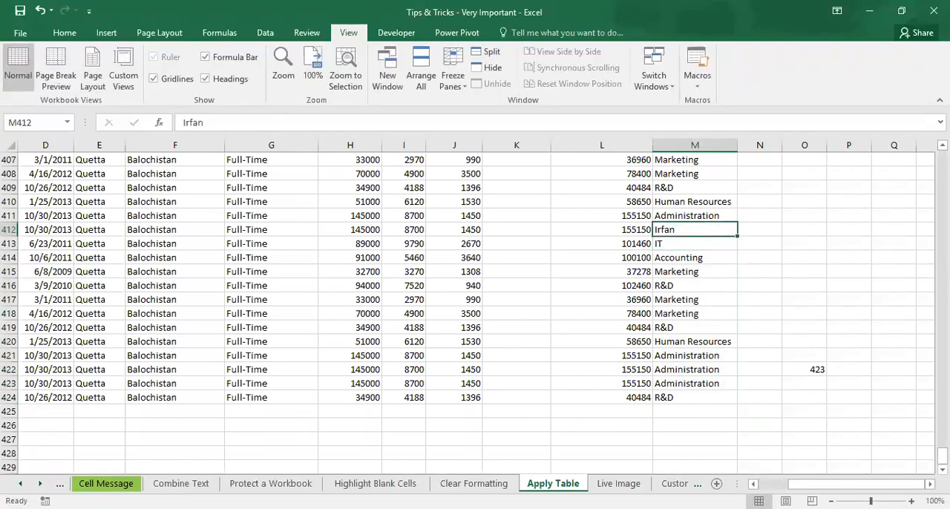
{"action": "left_click", "coordinate": [618, 483]}
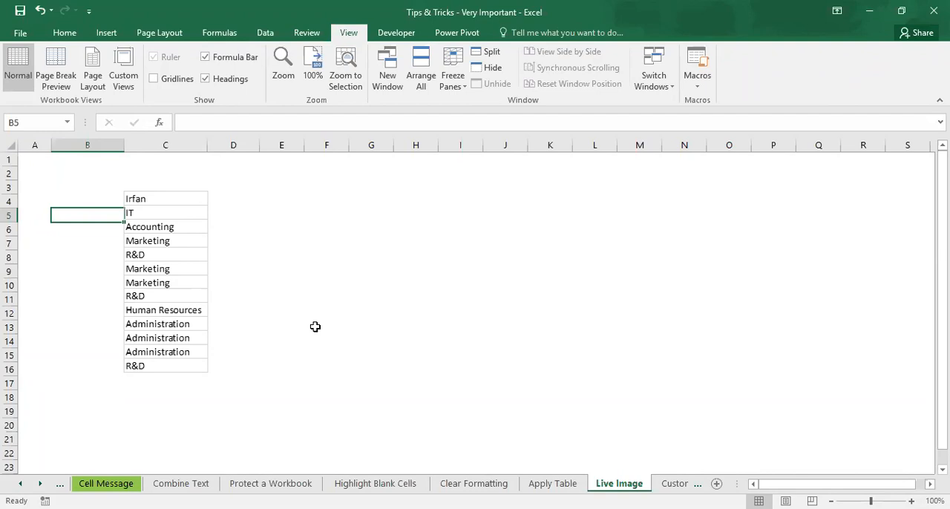
Step: Bring the further sheets into reach and view the employee data on the Custom List sheet at cell F10
{"action": "left_click", "coordinate": [40, 484]}
{"action": "left_click", "coordinate": [40, 484]}
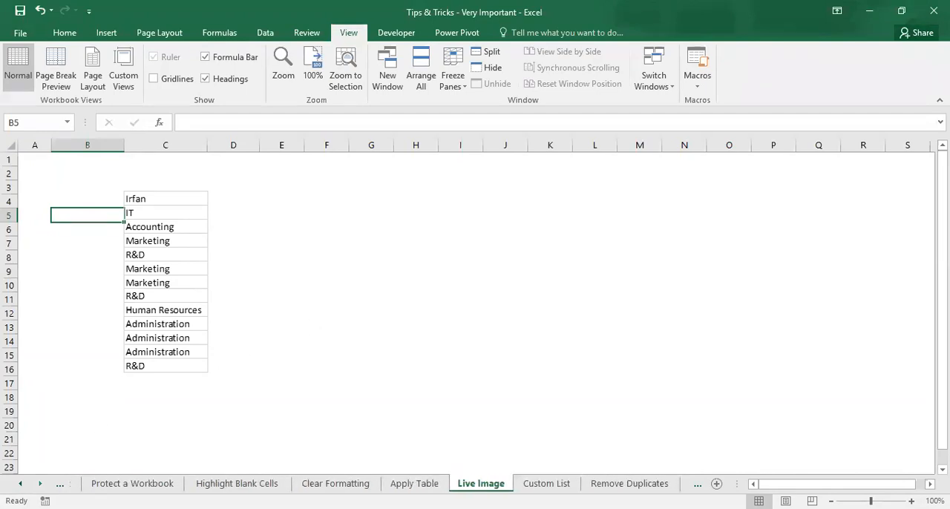
{"action": "left_click", "coordinate": [40, 483]}
{"action": "left_click", "coordinate": [40, 484]}
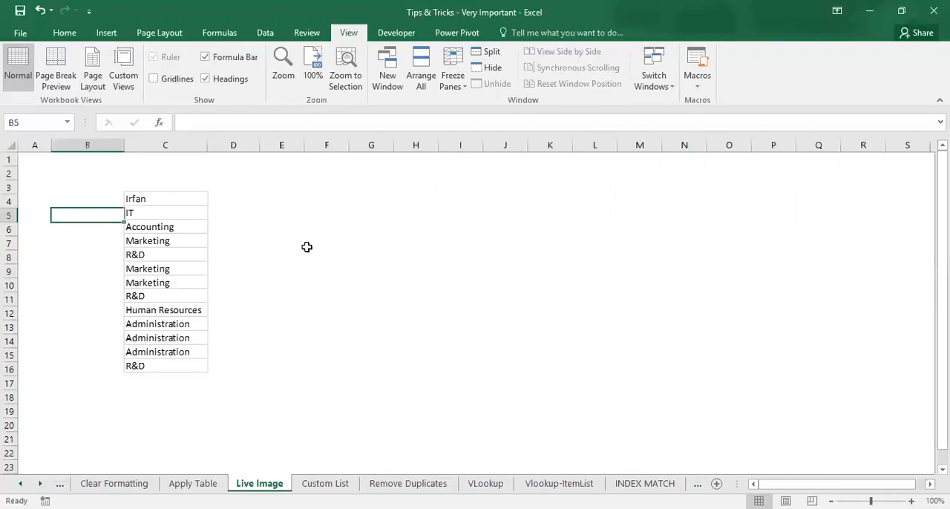
{"action": "left_click", "coordinate": [248, 190]}
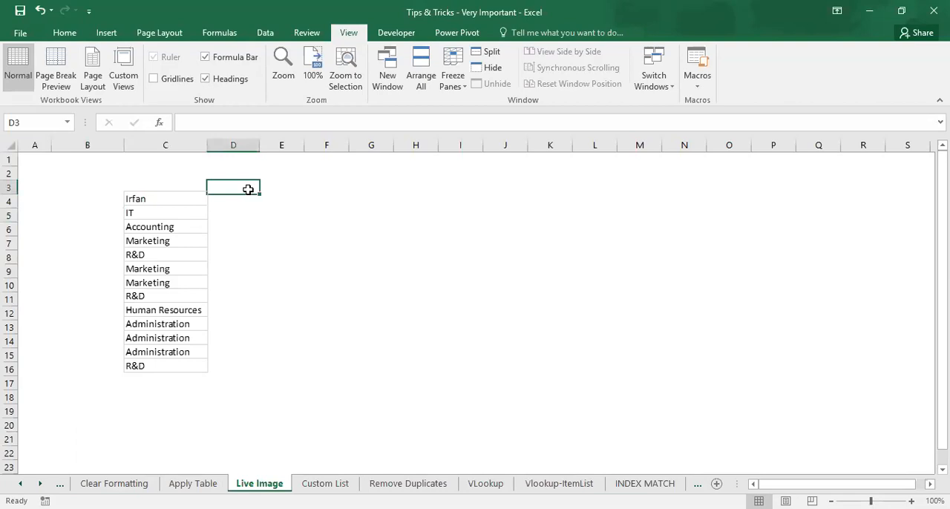
{"action": "left_click", "coordinate": [324, 484]}
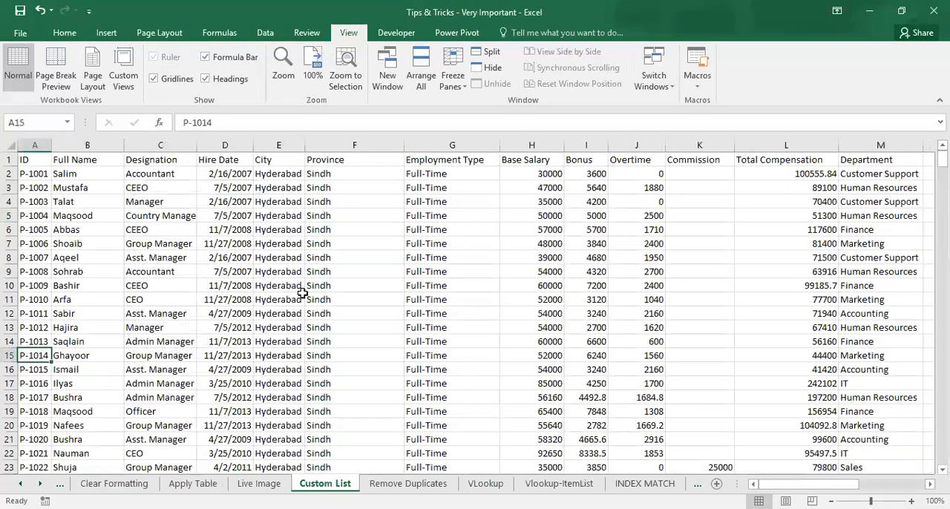
{"action": "left_click", "coordinate": [320, 290]}
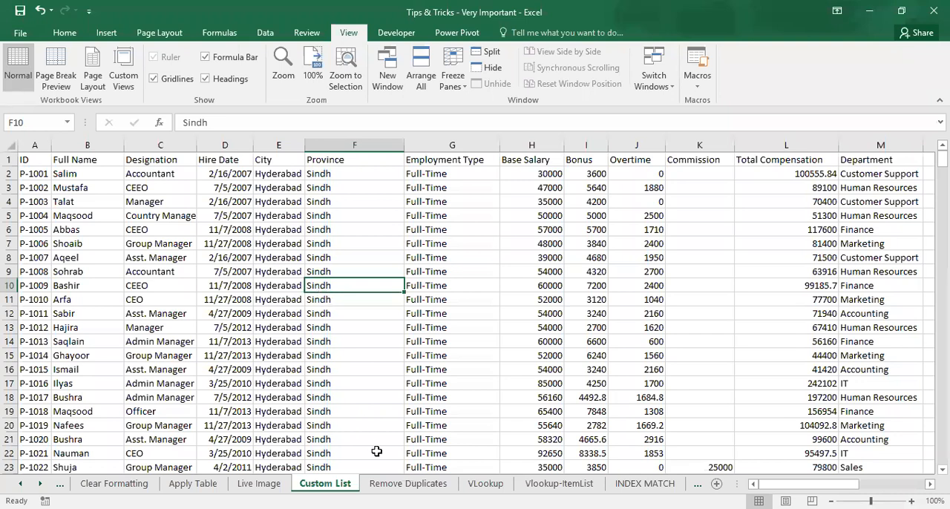
Step: Run Remove Duplicates on columns A, B and C of the employee list on the Remove Duplicates sheet
{"action": "left_click", "coordinate": [407, 483]}
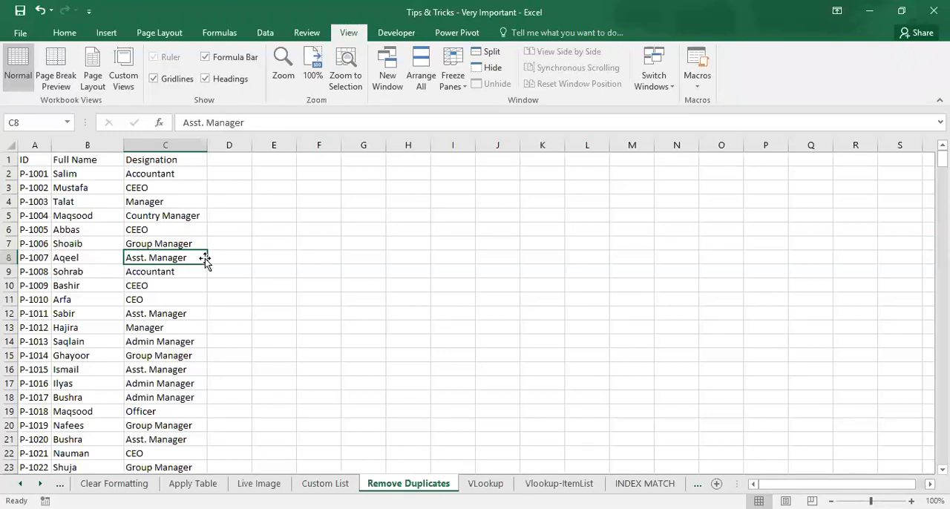
{"action": "left_click", "coordinate": [265, 39]}
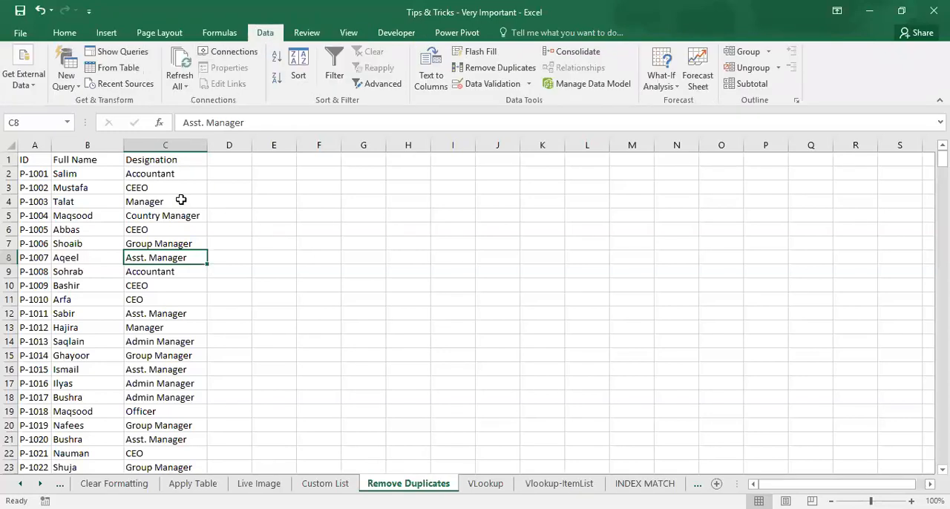
{"action": "left_click", "coordinate": [31, 158]}
{"action": "key", "text": "Down"}
{"action": "left_click", "coordinate": [30, 159]}
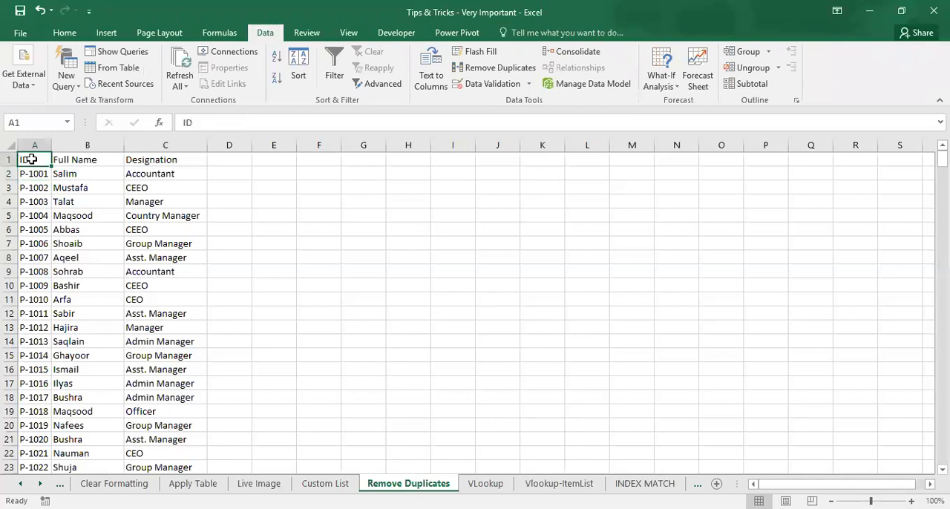
{"action": "left_click", "coordinate": [494, 68]}
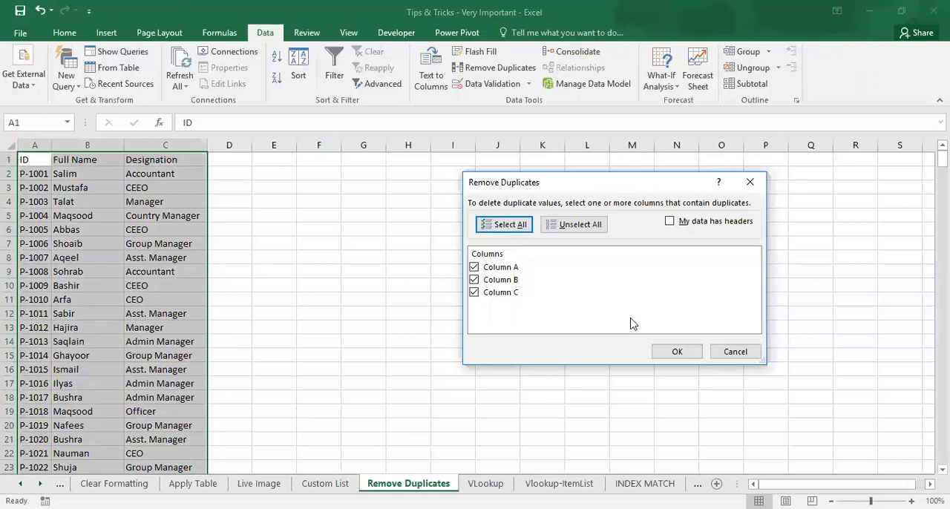
{"action": "left_click", "coordinate": [695, 359]}
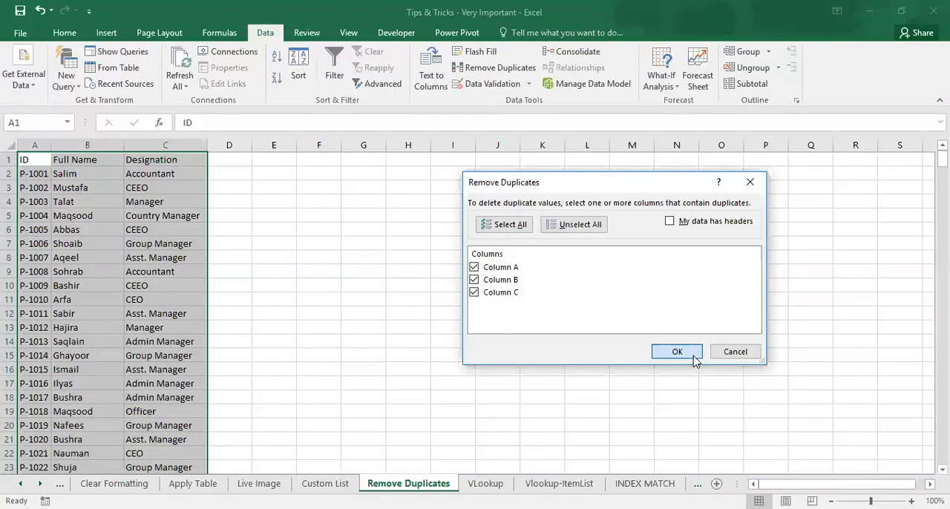
{"action": "left_click", "coordinate": [480, 300]}
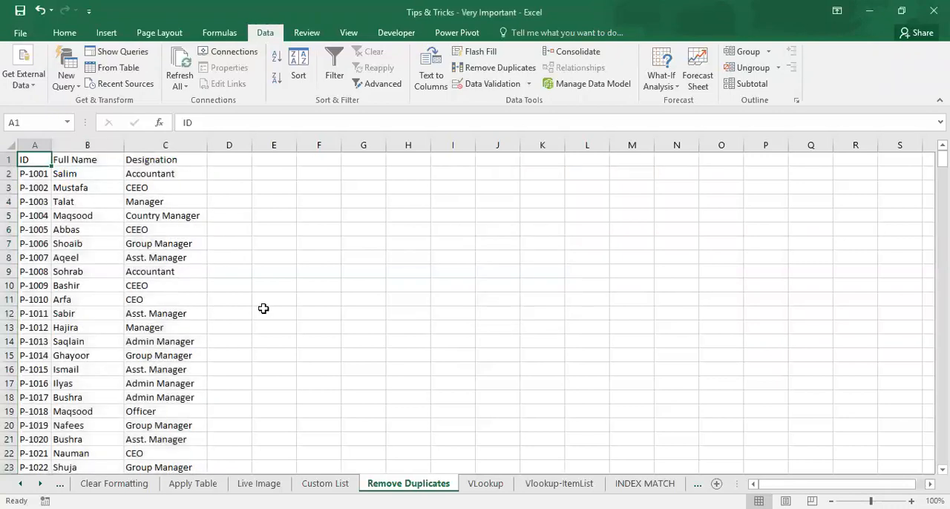
Step: Copy the employee record in A2:C2 over the record in row 5 to create a duplicate
{"action": "left_click", "coordinate": [35, 202]}
{"action": "key", "text": "Up"}
Step: Compare the original record in row 2 with its copy in row 5
{"action": "key", "text": "Up"}
{"action": "key", "text": "ctrl+shift+Right"}
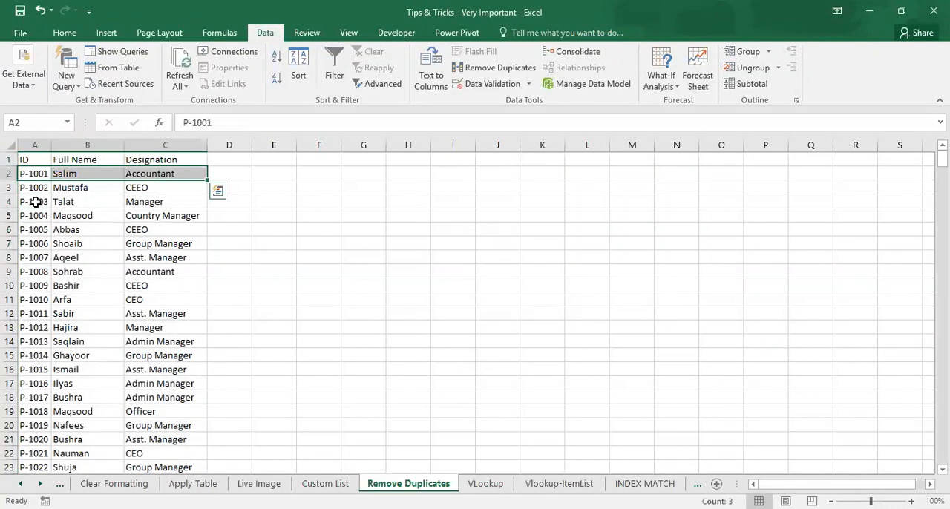
{"action": "key", "text": "ctrl+c"}
{"action": "key", "text": "Down"}
{"action": "key", "text": "Down"}
{"action": "key", "text": "Down"}
{"action": "key", "text": "Return"}
{"action": "key", "text": "Up"}
{"action": "key", "text": "Up"}
{"action": "key", "text": "Up"}
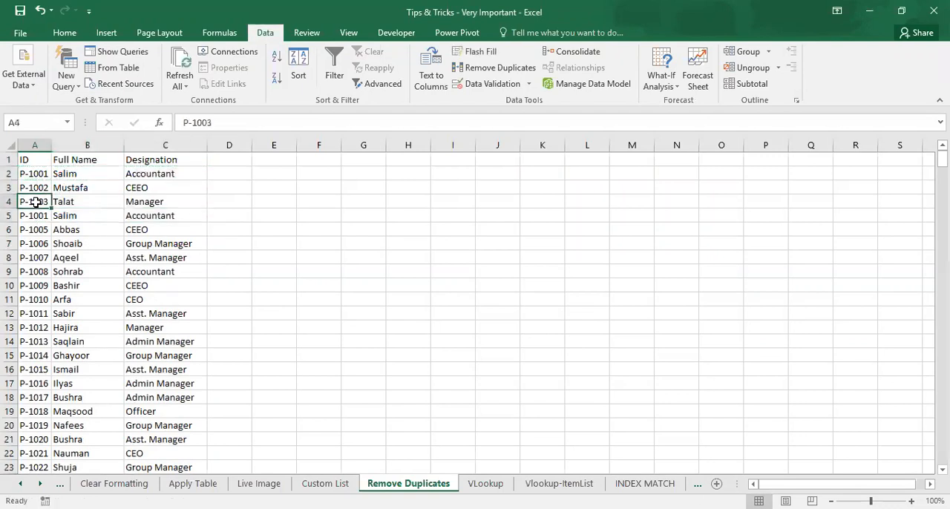
{"action": "key", "text": "ctrl+shift+Right"}
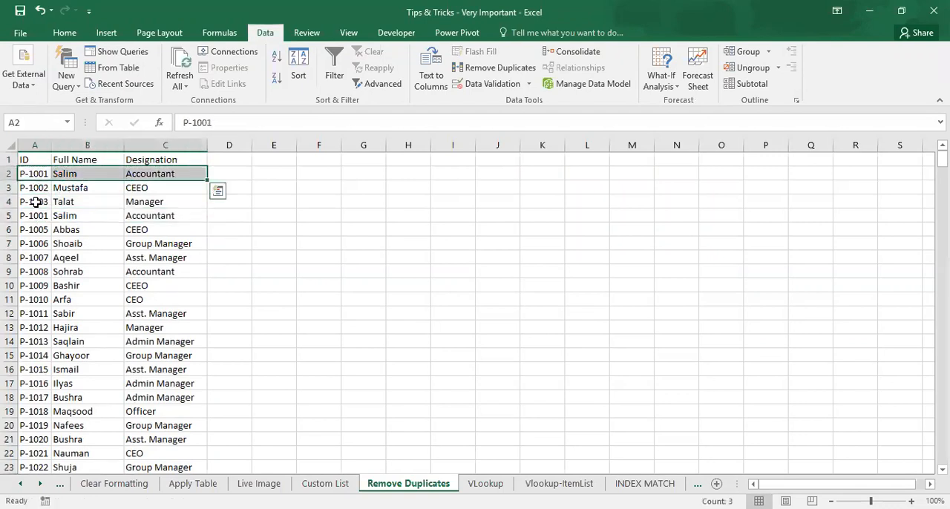
{"action": "key", "text": "Down"}
{"action": "key", "text": "Down"}
{"action": "key", "text": "Down"}
{"action": "key", "text": "ctrl+shift+Right"}
Step: Select the whole list from A1 and remove its duplicate rows, comparing columns A, B and C
{"action": "key", "text": "Up"}
{"action": "key", "text": "Up"}
{"action": "key", "text": "Up"}
{"action": "key", "text": "Up"}
{"action": "key", "text": "ctrl+shift+Right"}
{"action": "key", "text": "ctrl+shift+Down"}
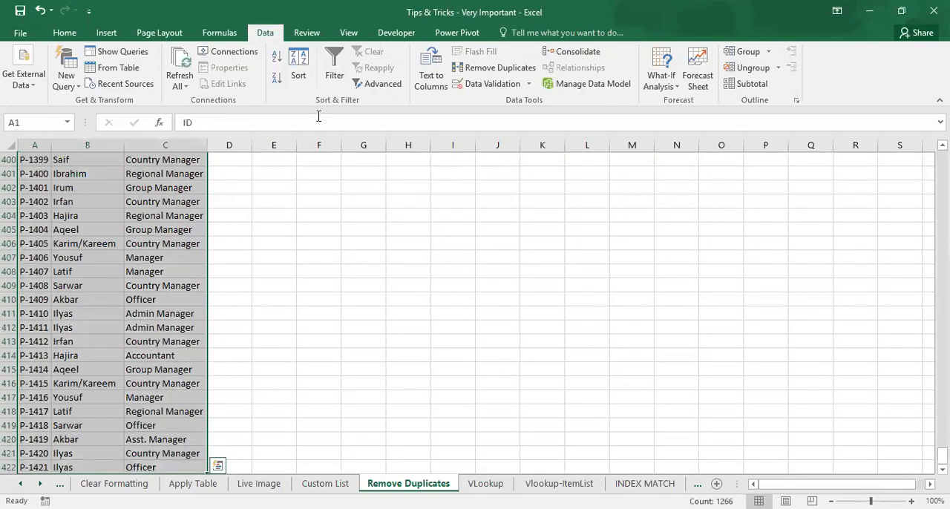
{"action": "key", "text": "ctrl+BackSpace"}
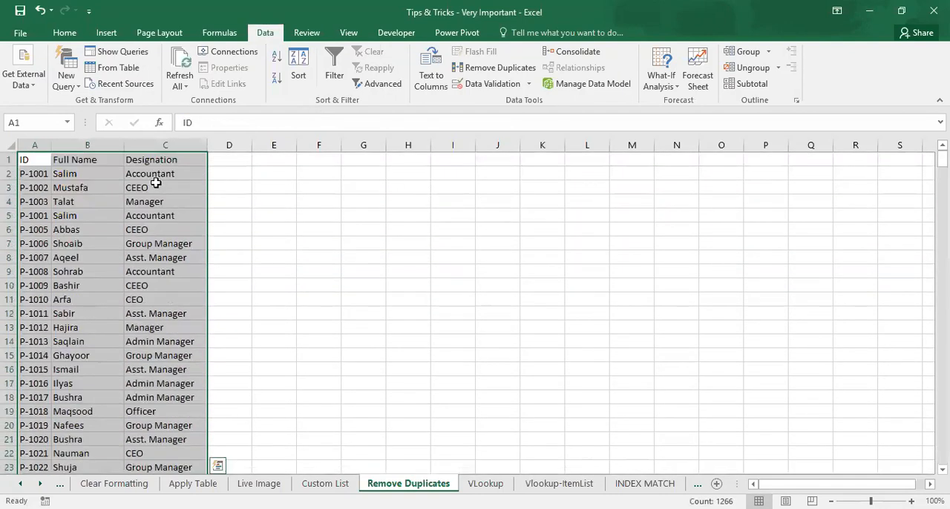
{"action": "left_click", "coordinate": [489, 68]}
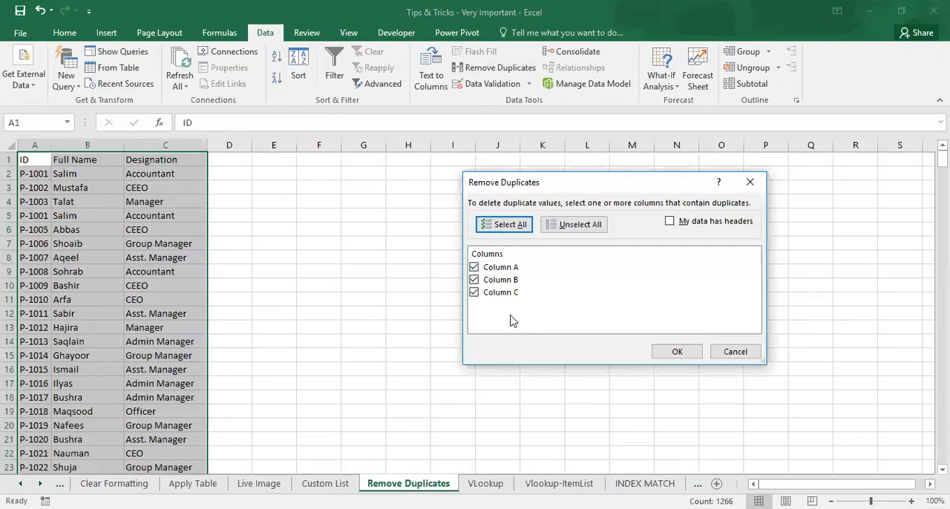
{"action": "left_click", "coordinate": [675, 353]}
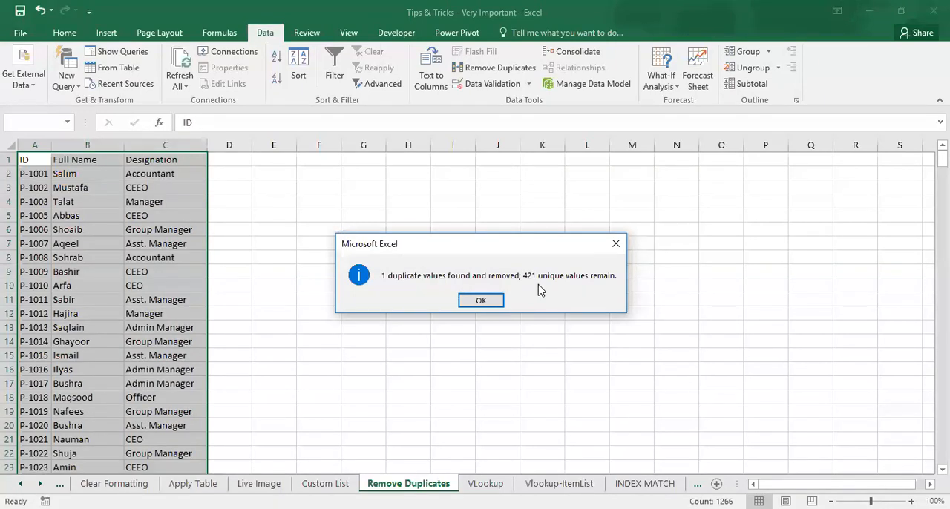
{"action": "left_click", "coordinate": [481, 300]}
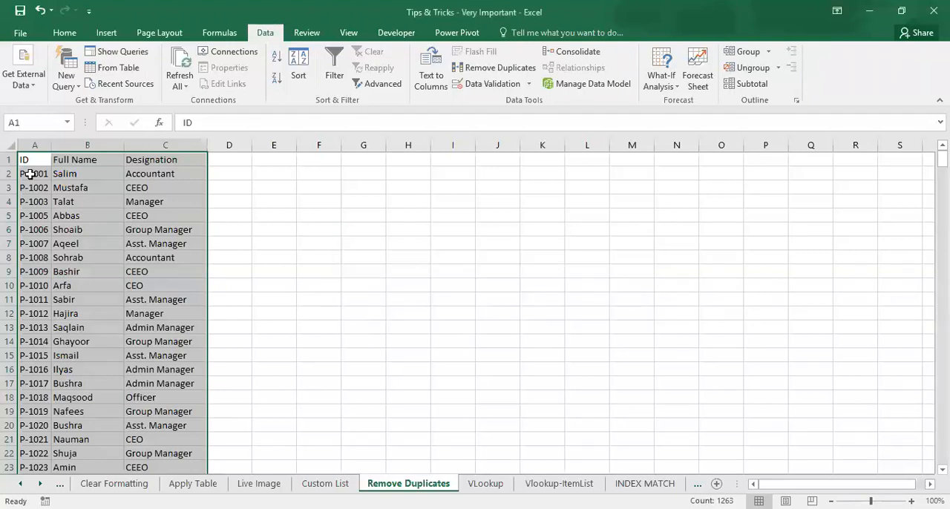
{"action": "left_click", "coordinate": [30, 178]}
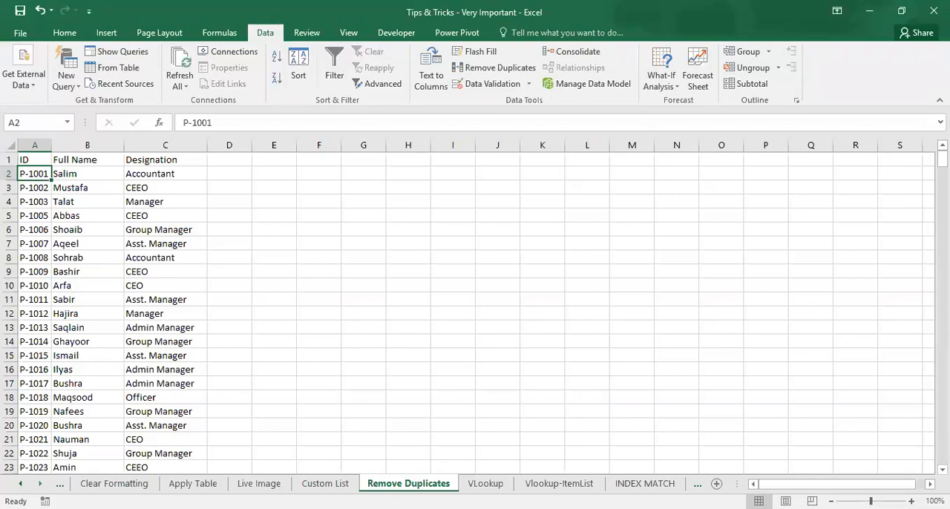
Step: Open the Error Values worksheet near the end of the workbook
{"action": "left_click", "coordinate": [41, 484]}
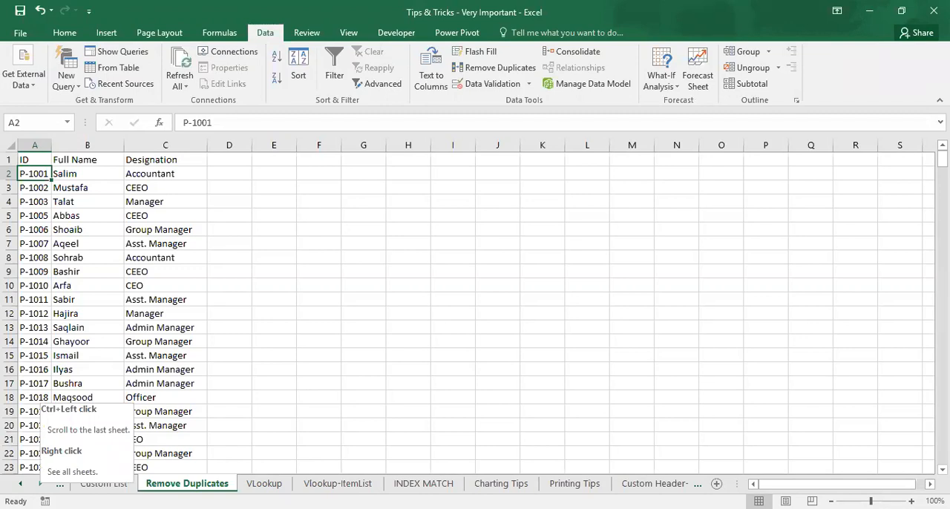
{"action": "left_click", "coordinate": [41, 484]}
{"action": "left_click", "coordinate": [40, 484]}
{"action": "left_click", "coordinate": [40, 484]}
{"action": "left_click", "coordinate": [40, 484]}
{"action": "left_click", "coordinate": [523, 483]}
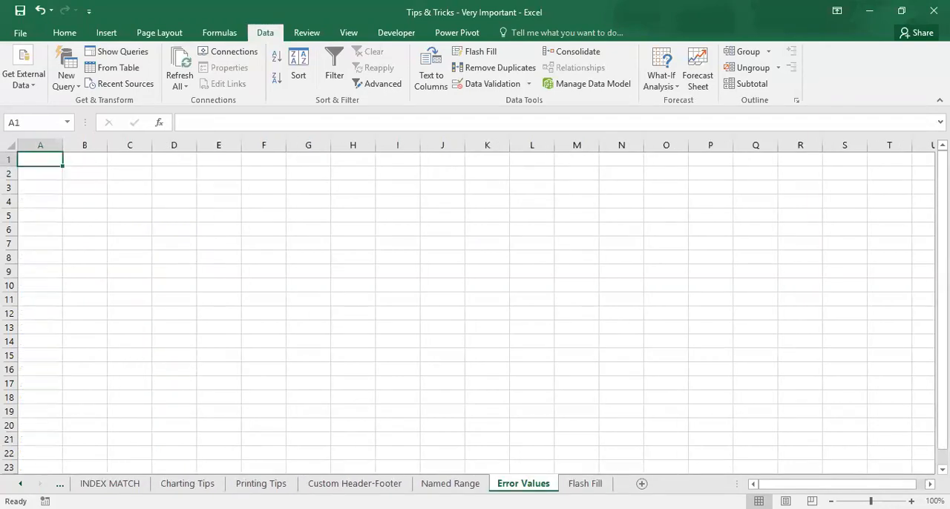
{"action": "left_click", "coordinate": [585, 483]}
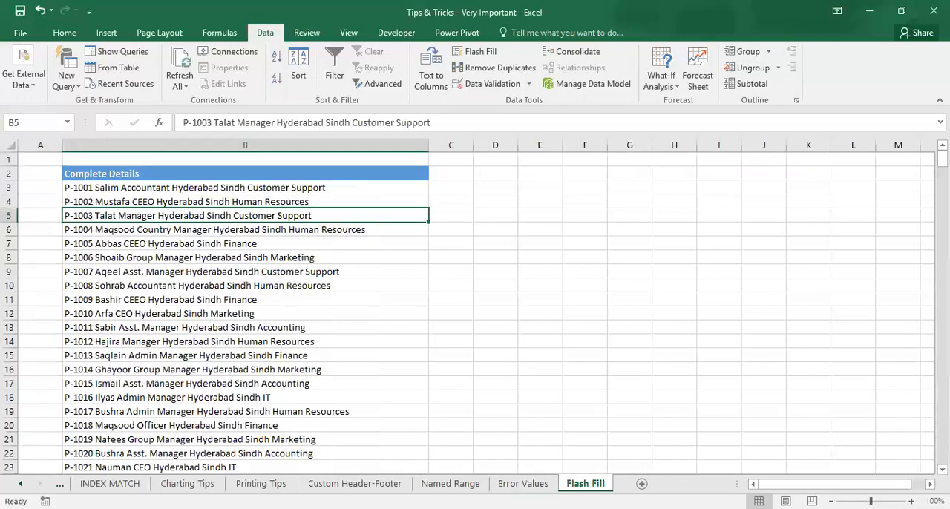
{"action": "left_click", "coordinate": [523, 483]}
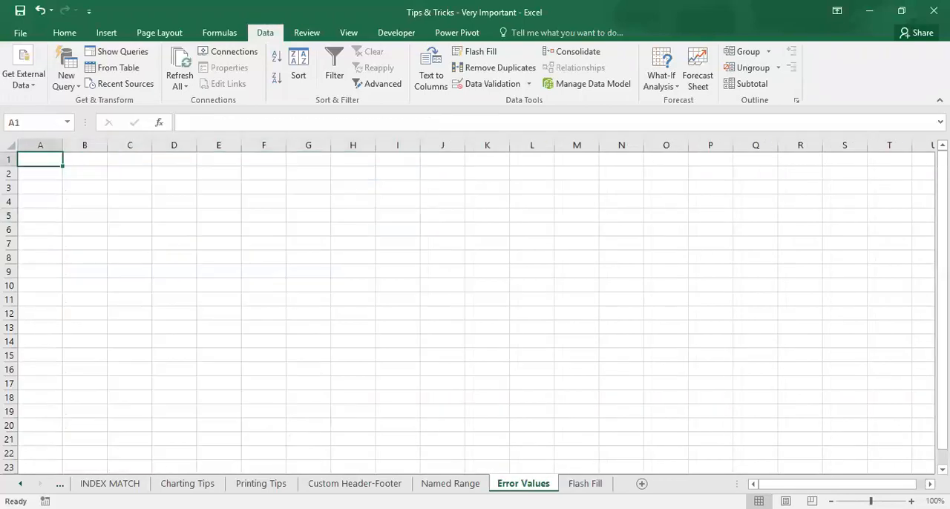
Step: Enter 10000 in C3 and 0 in C4 of the Error Values sheet
{"action": "left_click", "coordinate": [140, 186]}
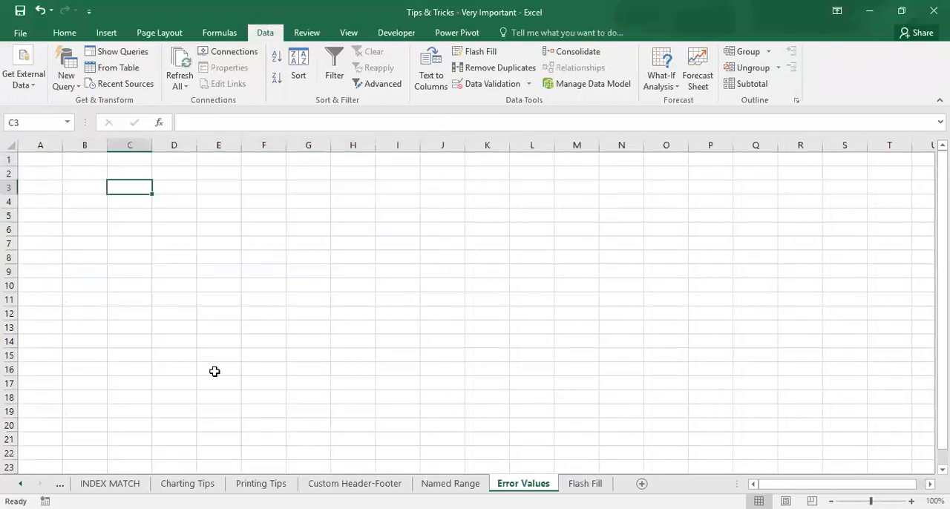
{"action": "type", "text": "10000"}
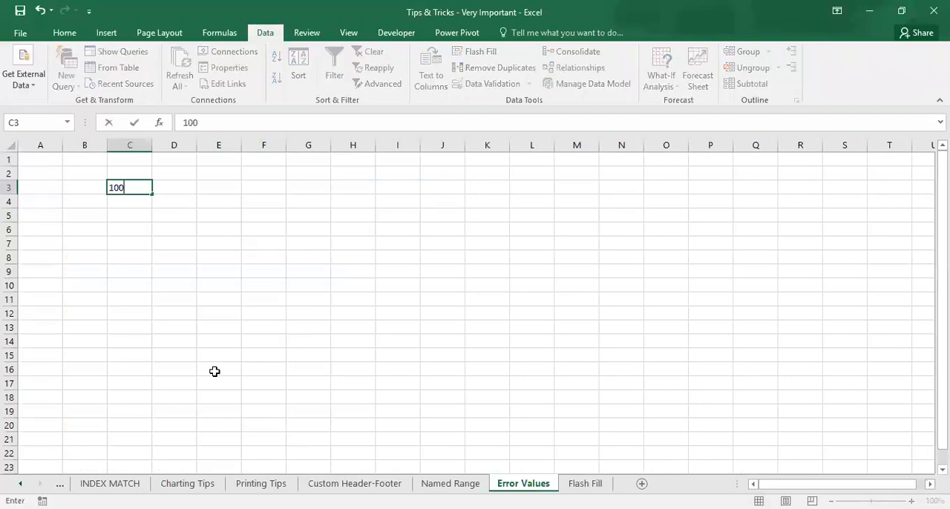
{"action": "key", "text": "Return"}
{"action": "type", "text": "0"}
{"action": "key", "text": "Return"}
Step: Enter the formula =C3/C4 in C5 to divide the first number by the second
{"action": "type", "text": "="}
{"action": "key", "text": "Up"}
{"action": "key", "text": "Up"}
{"action": "type", "text": "/"}
{"action": "key", "text": "Up"}
{"action": "key", "text": "ctrl+Return"}
{"action": "key", "text": "Return"}
{"action": "key", "text": "Up"}
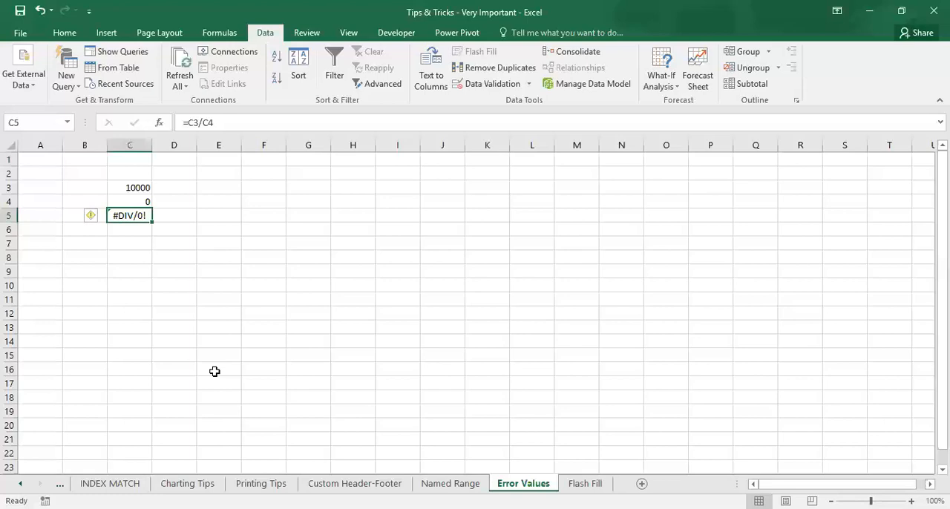
Step: Wrap the division in C5 in an error check so the formula is =IFERROR(C3/C4,"-")
{"action": "double_click", "coordinate": [141, 216]}
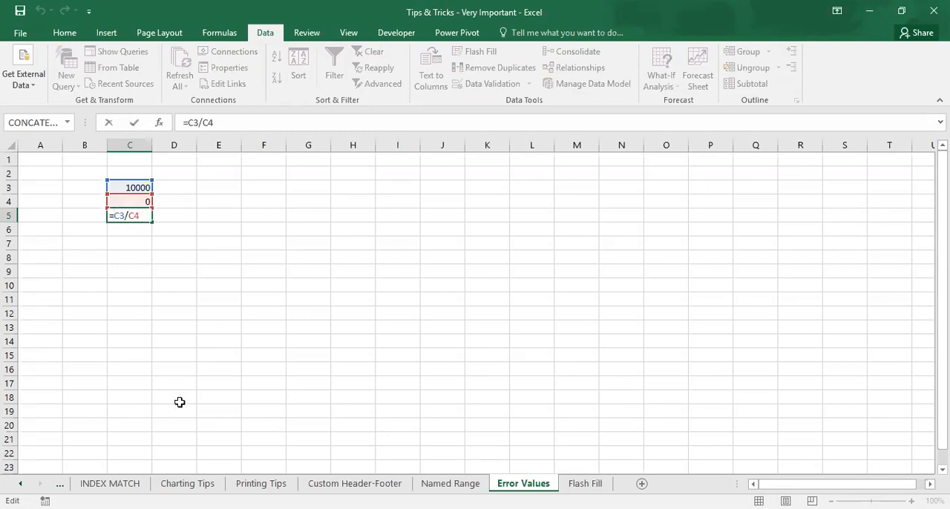
{"action": "type", "text": "IFERROR("}
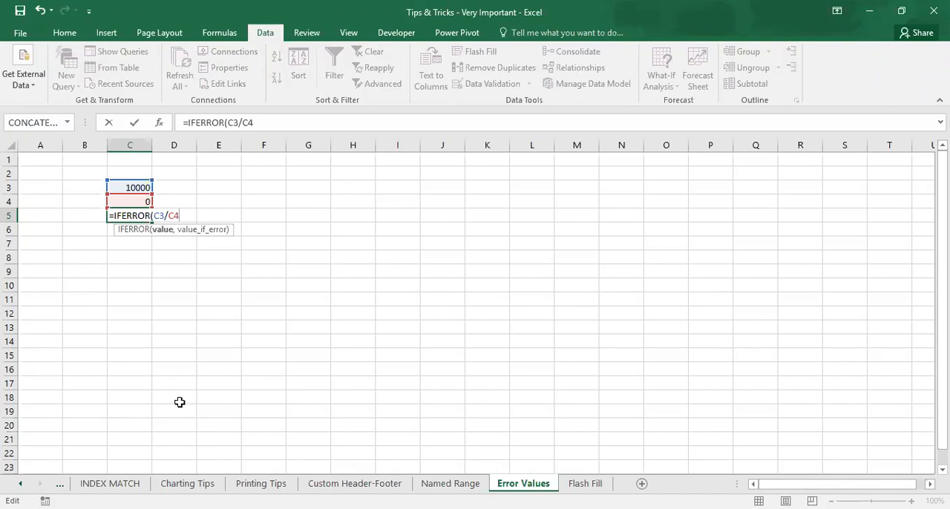
{"action": "type", "text": ",\"-\""}
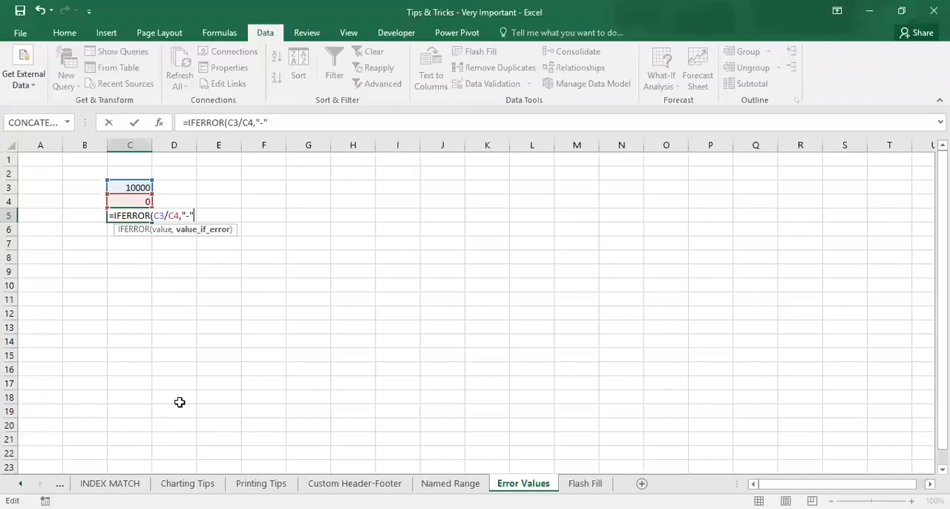
{"action": "type", "text": ")"}
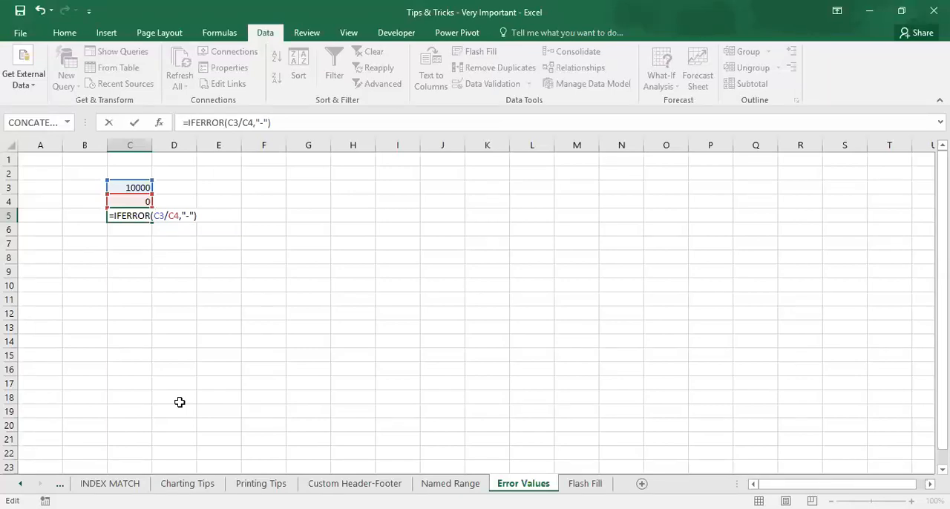
{"action": "key", "text": "Return"}
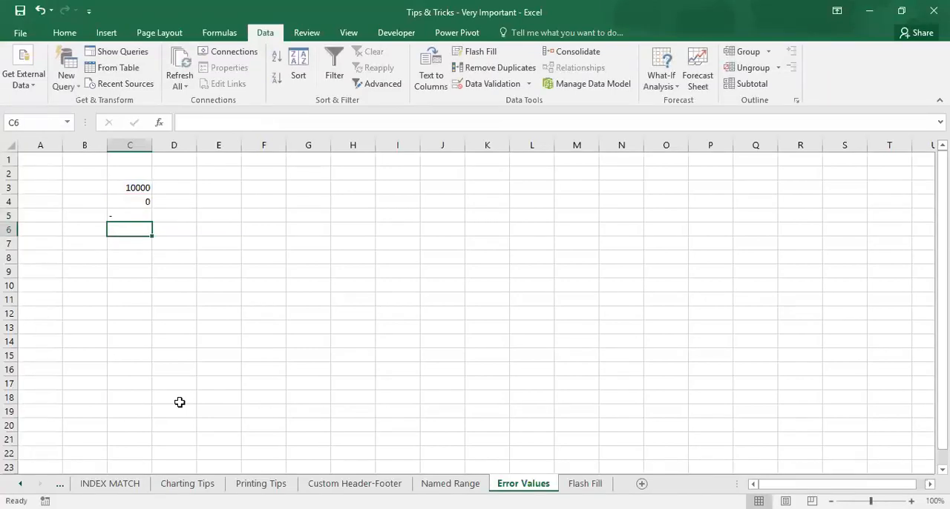
Step: Test the IFERROR formula by changing the divisor in C4 to 2 and back to 0
{"action": "key", "text": "Up"}
{"action": "key", "text": "Up"}
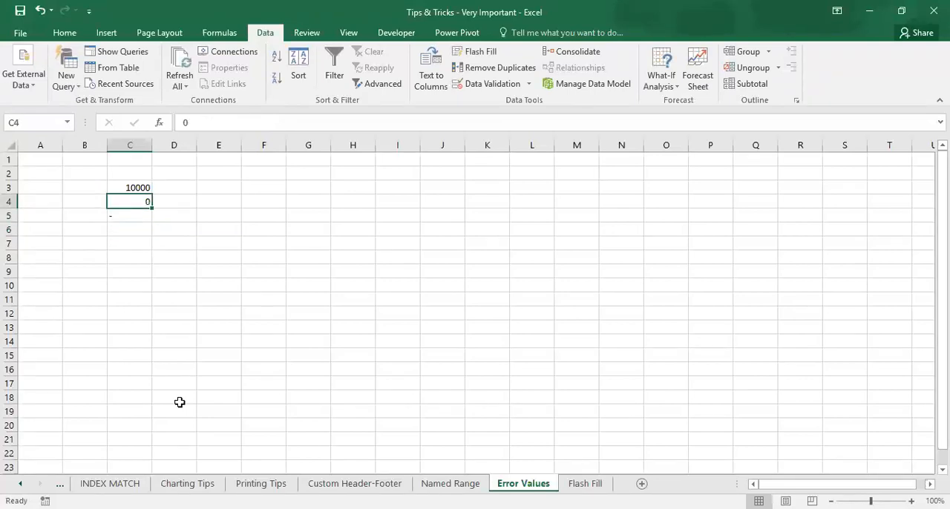
{"action": "type", "text": "2"}
{"action": "key", "text": "Return"}
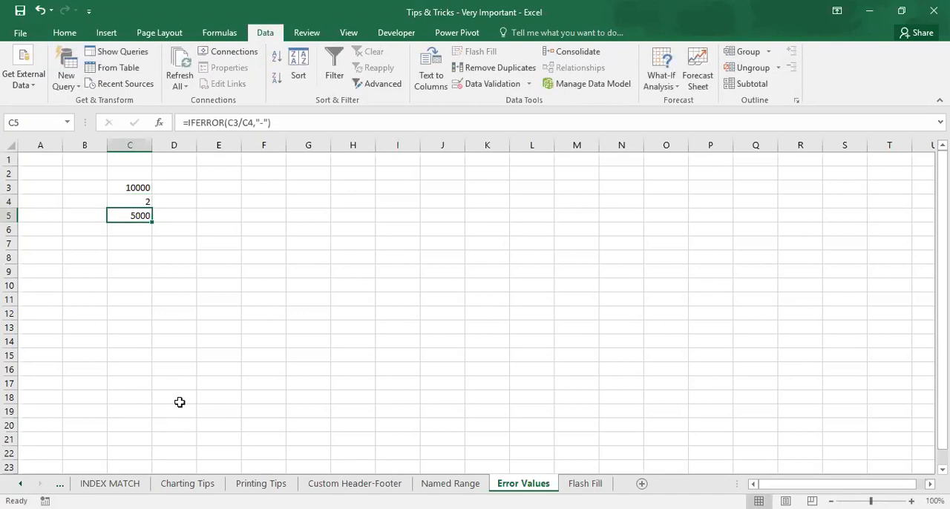
{"action": "key", "text": "Up"}
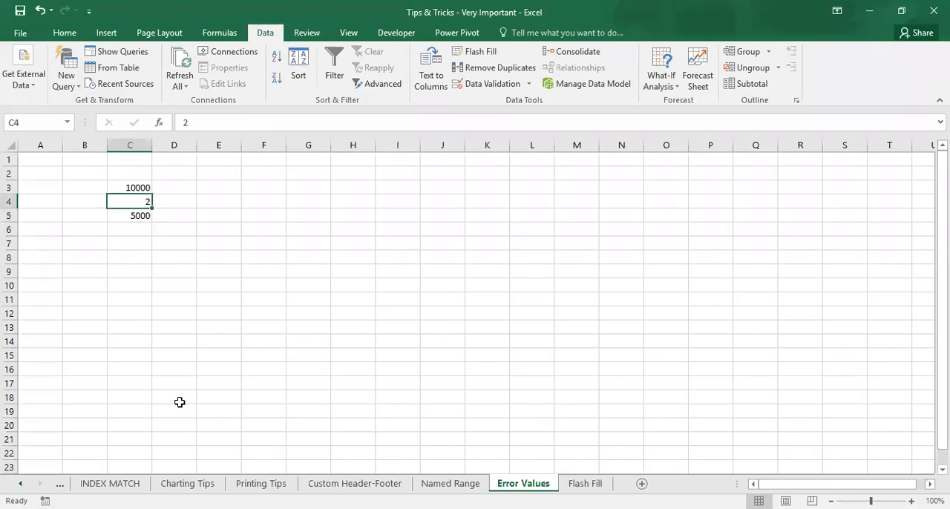
{"action": "type", "text": "0"}
{"action": "key", "text": "Return"}
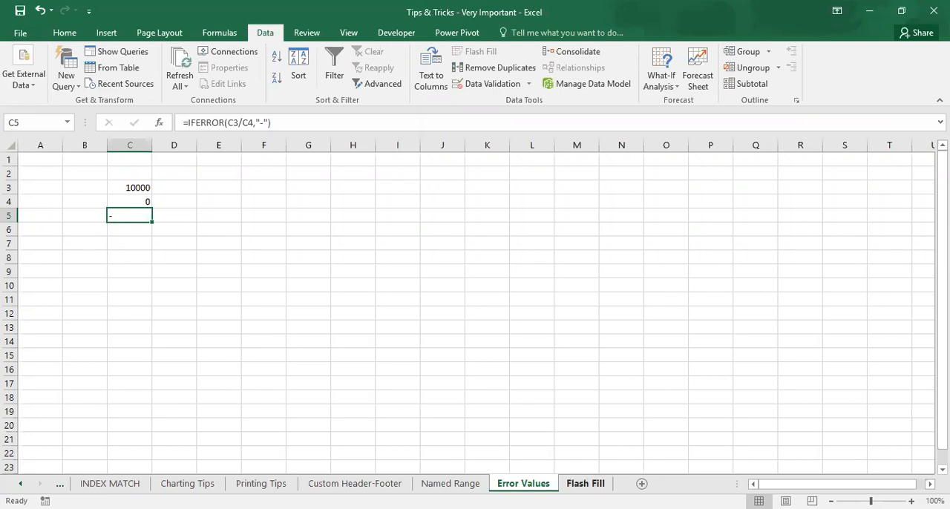
Step: On the Flash Fill sheet, enter the first record's employee ID in C3 and Flash Fill column C
{"action": "left_click", "coordinate": [584, 483]}
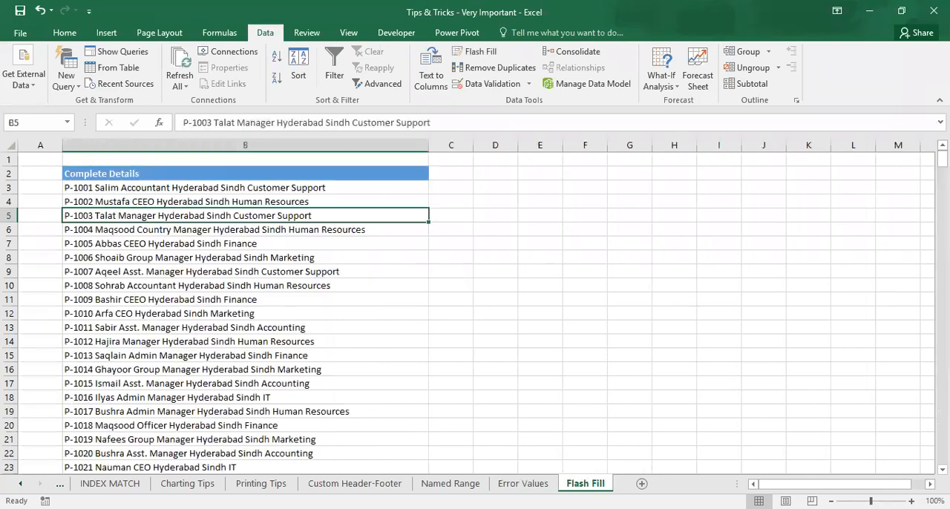
{"action": "left_click", "coordinate": [460, 186]}
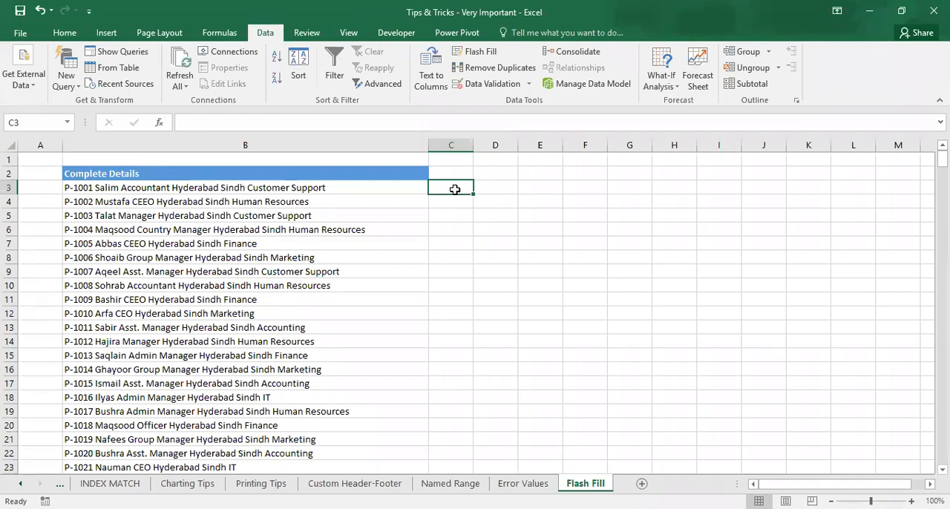
{"action": "type", "text": "P"}
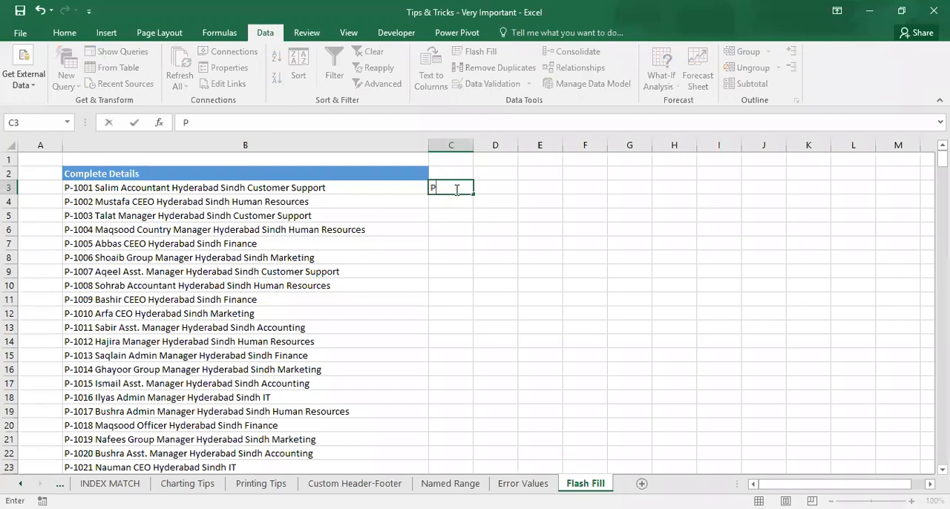
{"action": "type", "text": "-1001"}
{"action": "key", "text": "ctrl+Return"}
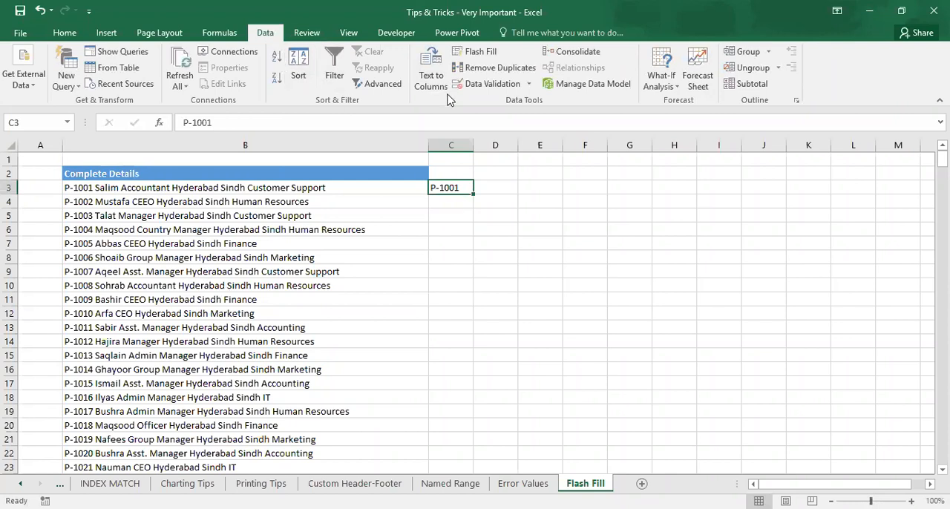
{"action": "left_click", "coordinate": [480, 54]}
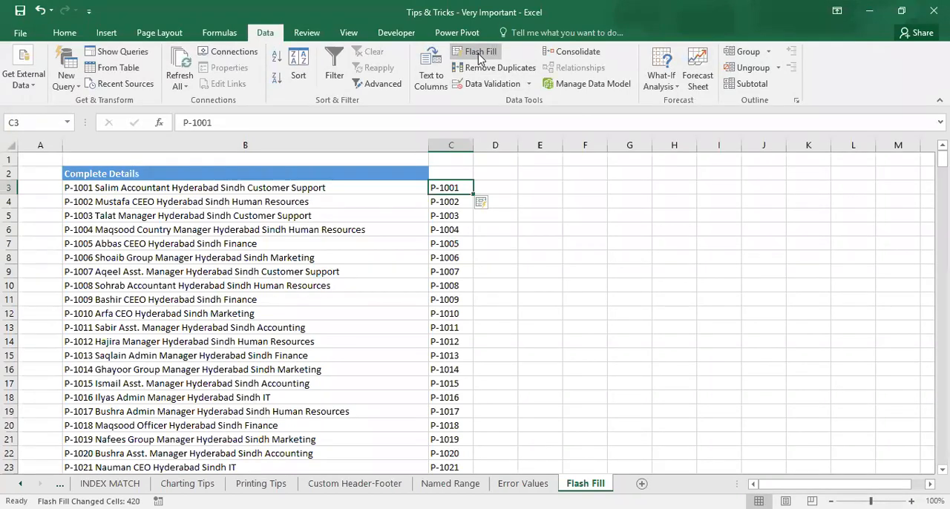
Step: Check the extracted employee IDs down to the end of column C and return to C3
{"action": "key", "text": "Down"}
{"action": "key", "text": "Down"}
{"action": "key", "text": "Down"}
{"action": "key", "text": "Down"}
{"action": "key", "text": "Down"}
{"action": "key", "text": "Down"}
{"action": "key", "text": "Down"}
{"action": "key", "text": "Down"}
{"action": "key", "text": "Down"}
{"action": "key", "text": "Down"}
{"action": "key", "text": "Down"}
{"action": "key", "text": "Down"}
{"action": "key", "text": "Down"}
{"action": "key", "text": "Down"}
{"action": "key", "text": "Down"}
{"action": "key", "text": "Down"}
{"action": "key", "text": "Down"}
{"action": "key", "text": "Down"}
{"action": "key", "text": "Down"}
{"action": "key", "text": "Down"}
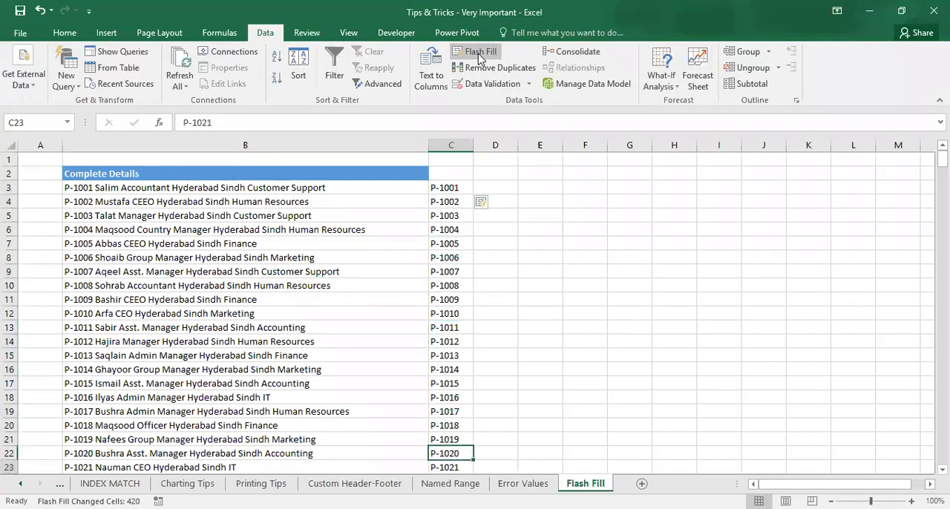
{"action": "key", "text": "Down"}
{"action": "key", "text": "Down"}
{"action": "key", "text": "Down"}
{"action": "key", "text": "Down"}
{"action": "key", "text": "Down"}
{"action": "key", "text": "Down"}
{"action": "key", "text": "Down"}
{"action": "key", "text": "Down"}
{"action": "key", "text": "Down"}
{"action": "key", "text": "Down"}
{"action": "key", "text": "Down"}
{"action": "key", "text": "Down"}
{"action": "key", "text": "Down"}
{"action": "key", "text": "Down"}
{"action": "key", "text": "Down"}
{"action": "key", "text": "Down"}
{"action": "key", "text": "Down"}
{"action": "key", "text": "Down"}
{"action": "key", "text": "Down"}
{"action": "key", "text": "Down"}
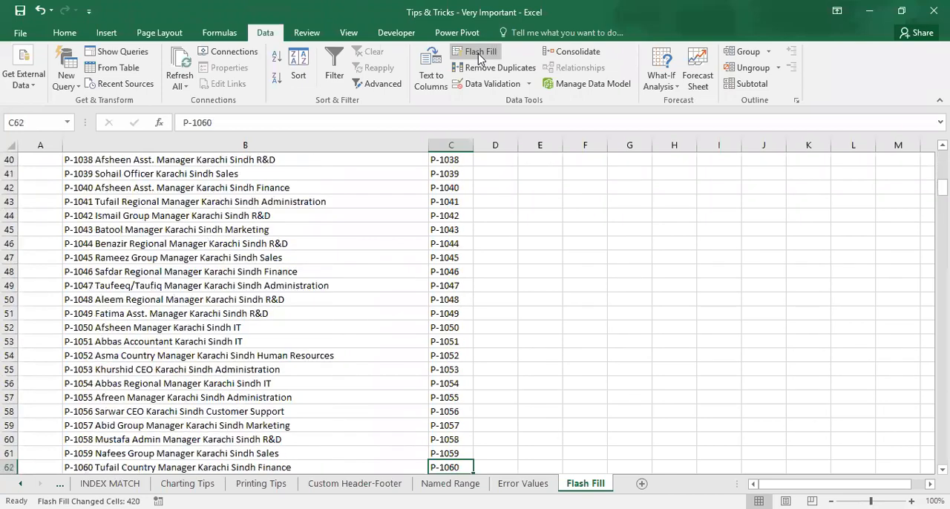
{"action": "key", "text": "ctrl+Down"}
{"action": "key", "text": "ctrl+Up"}
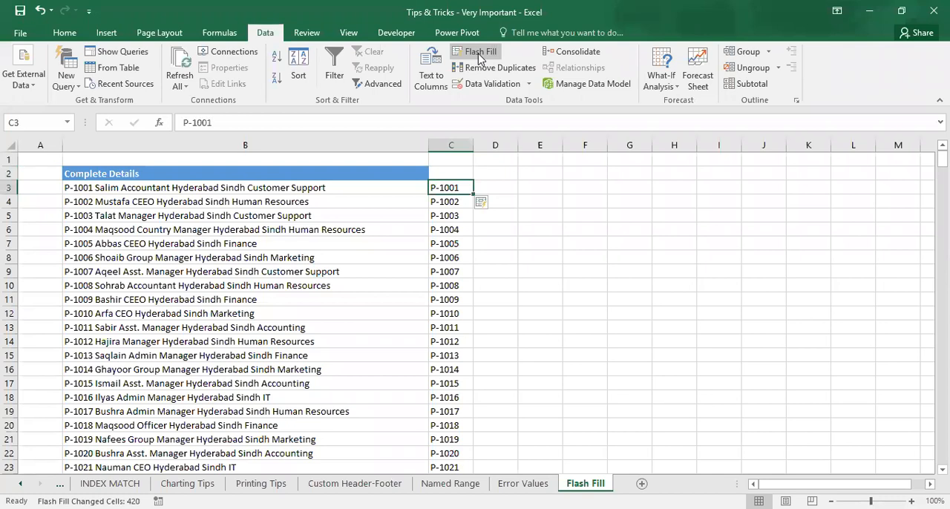
Step: Clear all the filled employee IDs from C3 downward
{"action": "key", "text": "ctrl+shift+Down"}
{"action": "key", "text": "Delete"}
{"action": "key", "text": "Up"}
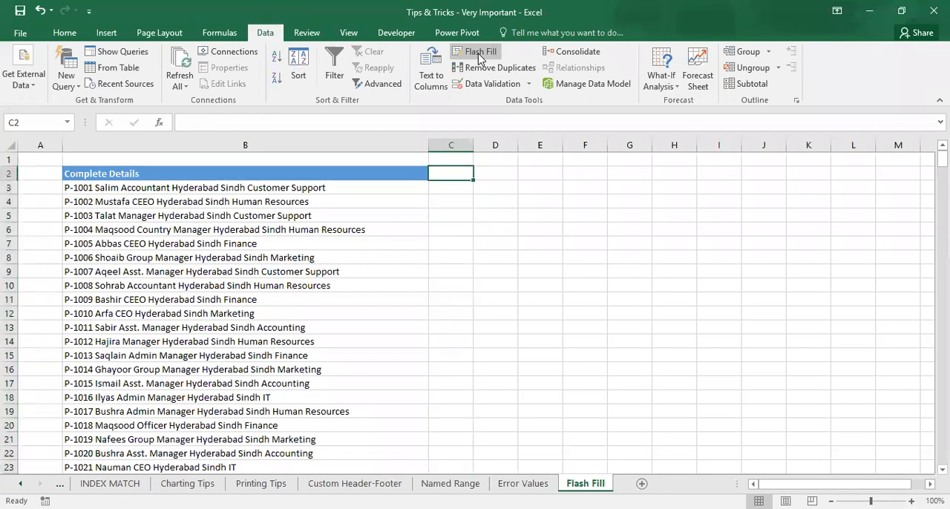
Step: Enter the first record's employee ID in D3 and try to Flash Fill column D with column C left empty
{"action": "key", "text": "Right"}
{"action": "key", "text": "Down"}
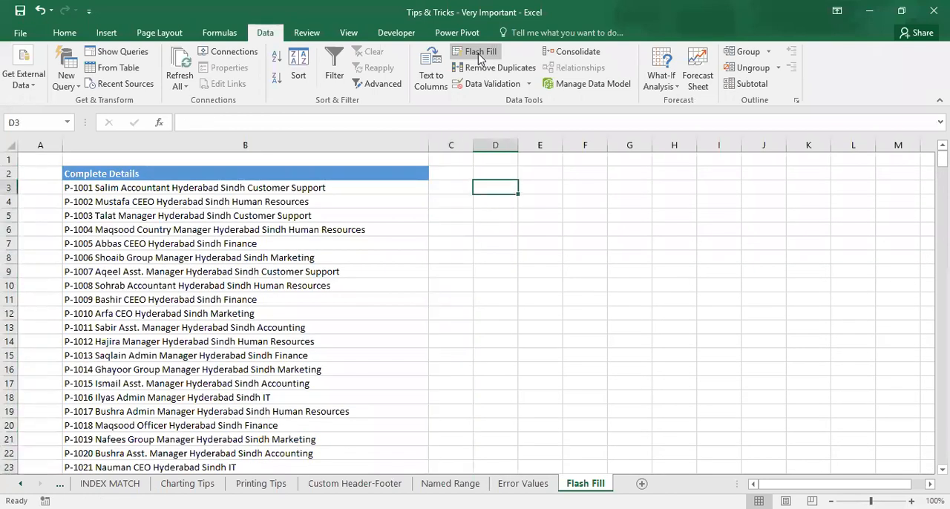
{"action": "type", "text": "P-1001"}
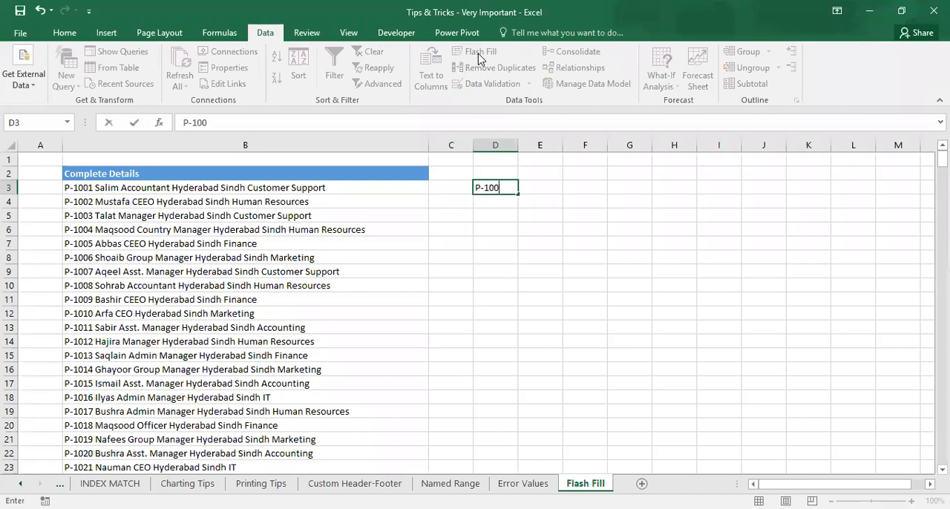
{"action": "key", "text": "Return"}
{"action": "key", "text": "Up"}
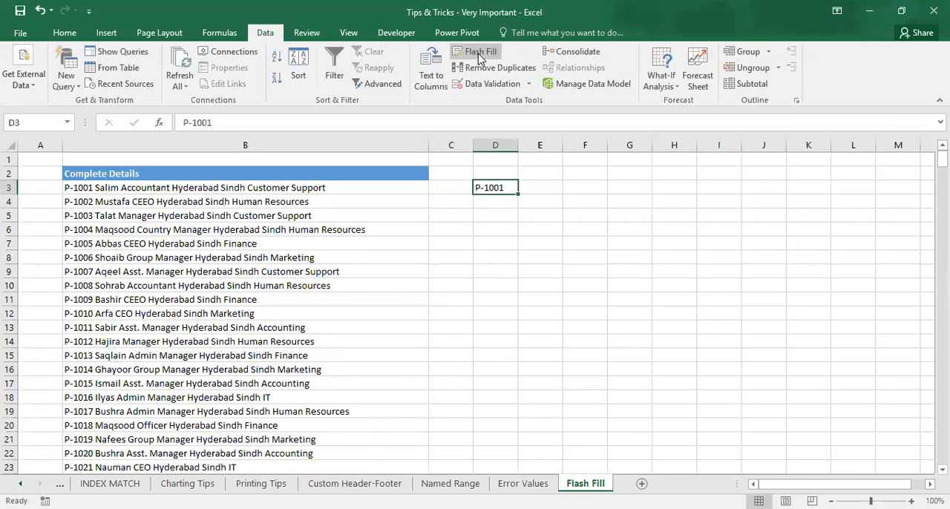
{"action": "left_click", "coordinate": [480, 56]}
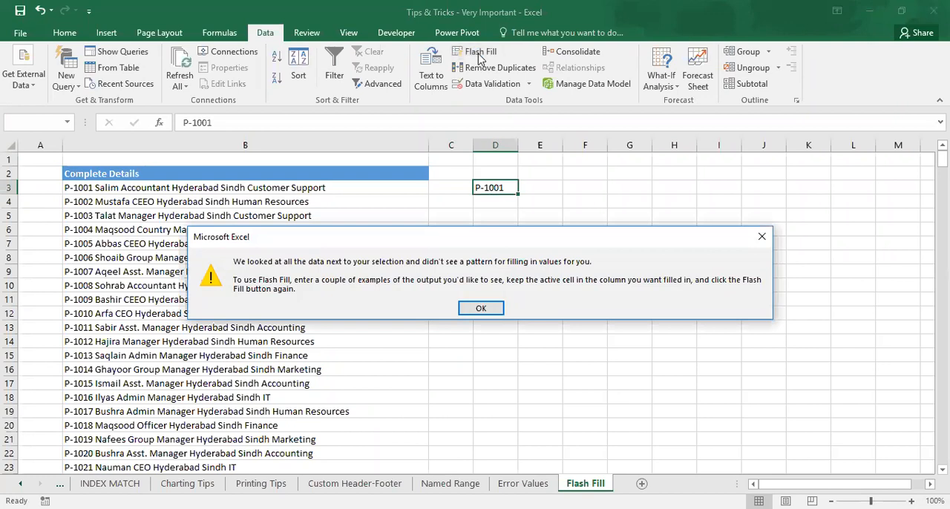
{"action": "key", "text": "Return"}
Step: Move the sample employee ID from D3 to C3 and Flash Fill column C
{"action": "key", "text": "ctrl+c"}
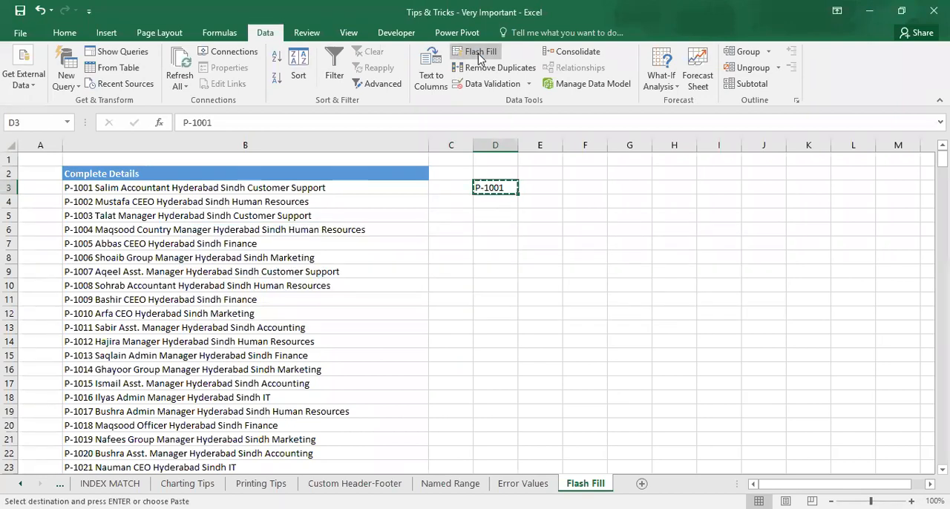
{"action": "key", "text": "Left"}
{"action": "key", "text": "Return"}
{"action": "left_click", "coordinate": [480, 55]}
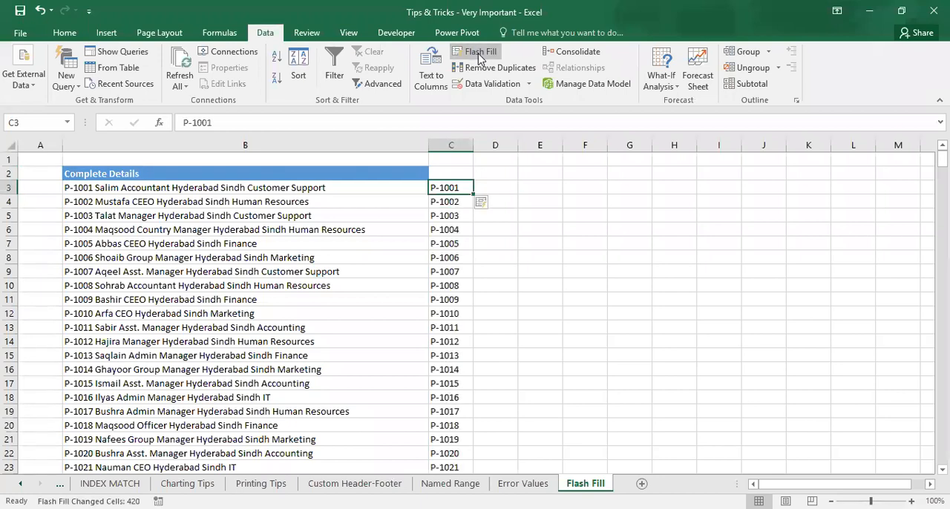
Step: Enter the first employee's name in D3 and Flash Fill column D with the names
{"action": "key", "text": "Right"}
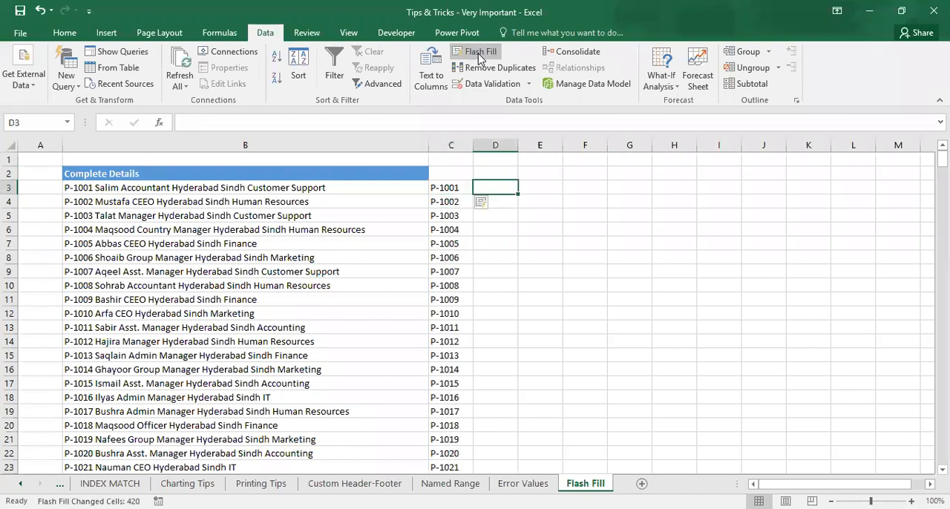
{"action": "type", "text": "Salim"}
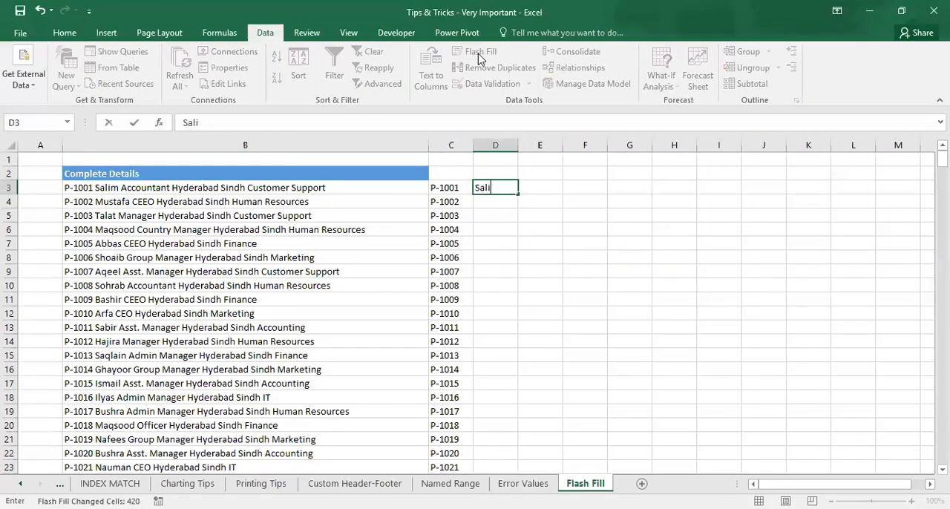
{"action": "key", "text": "Return"}
{"action": "key", "text": "Up"}
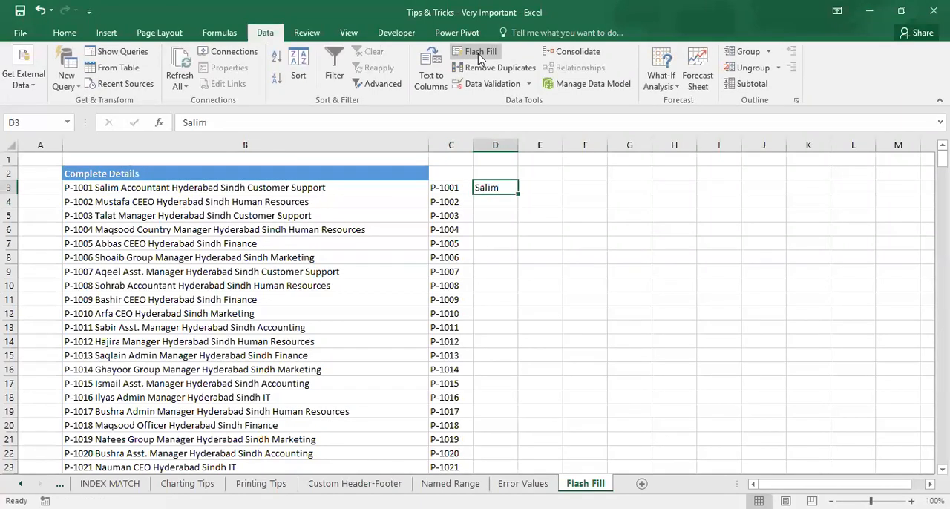
{"action": "left_click", "coordinate": [478, 54]}
Step: Enter Accountant in E3 and Flash Fill column E with the designations
{"action": "key", "text": "Right"}
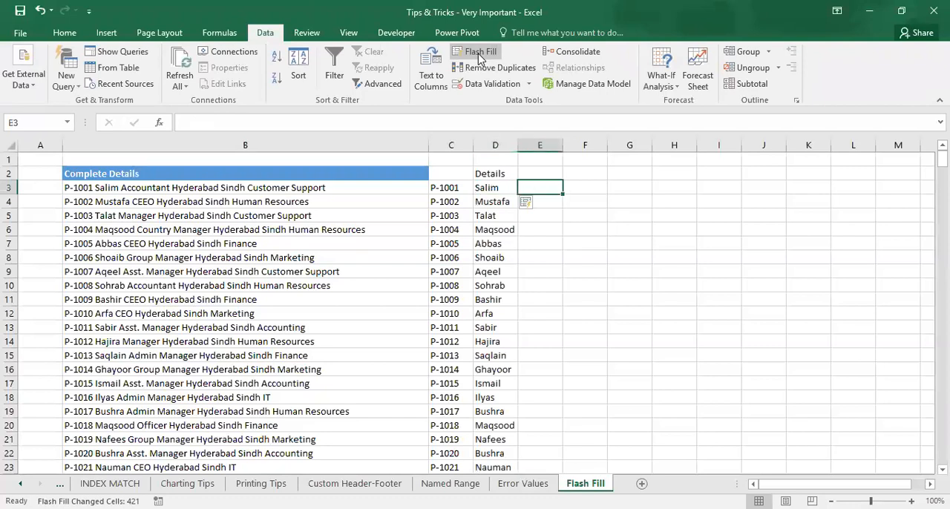
{"action": "type", "text": "Accountant"}
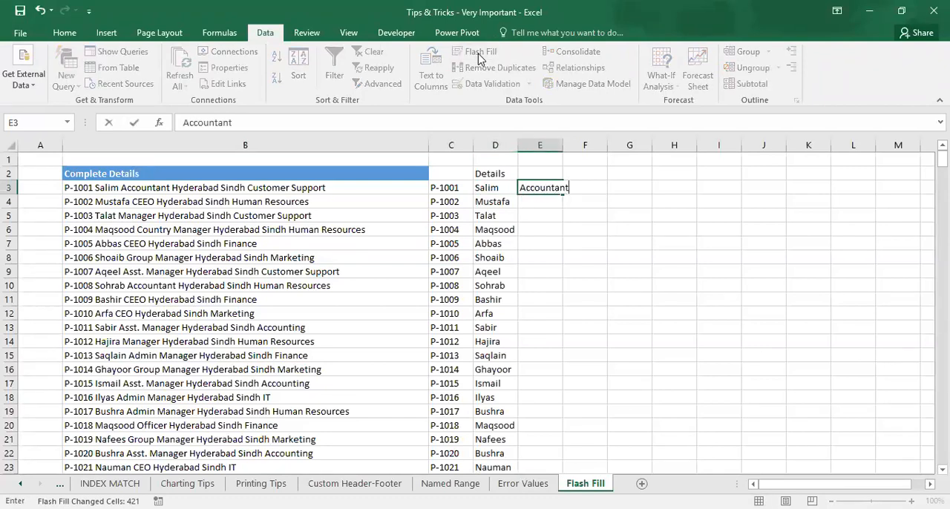
{"action": "key", "text": "Return"}
{"action": "key", "text": "Up"}
{"action": "left_click", "coordinate": [479, 54]}
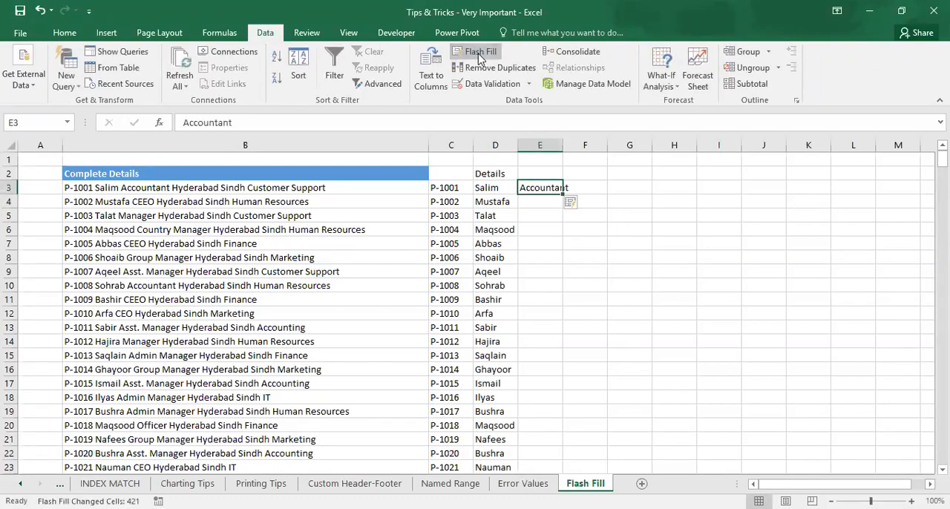
Step: Enter Hyderabad in F3 and Flash Fill column F with the cities
{"action": "key", "text": "Right"}
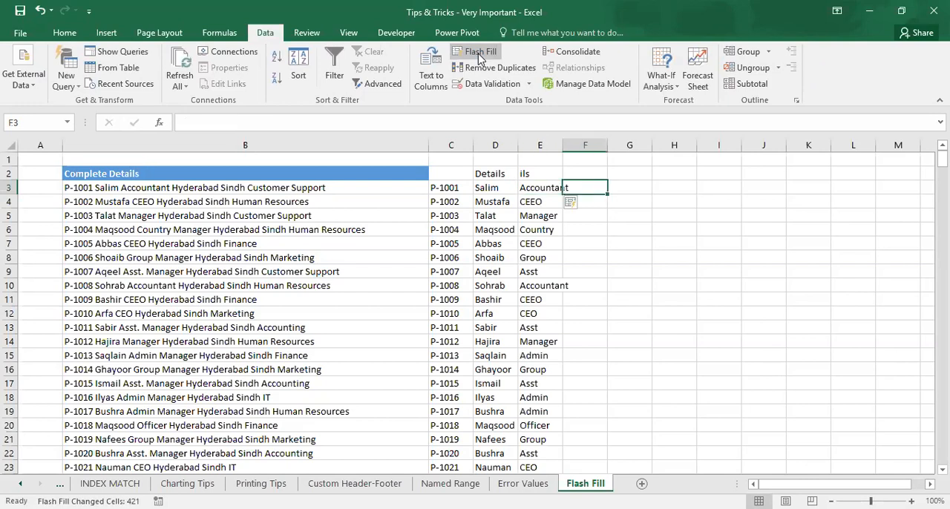
{"action": "type", "text": "Hyd"}
{"action": "type", "text": "erabad"}
{"action": "key", "text": "Return"}
{"action": "key", "text": "Up"}
{"action": "left_click", "coordinate": [479, 52]}
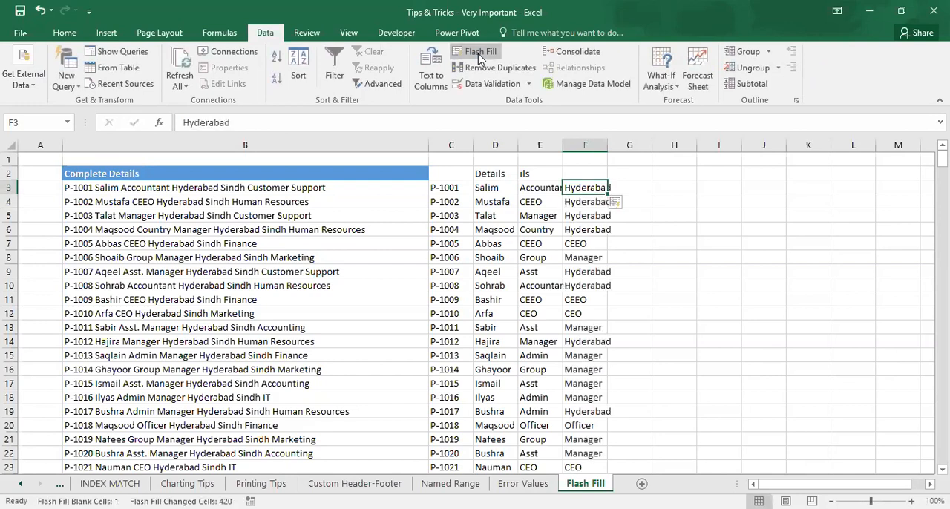